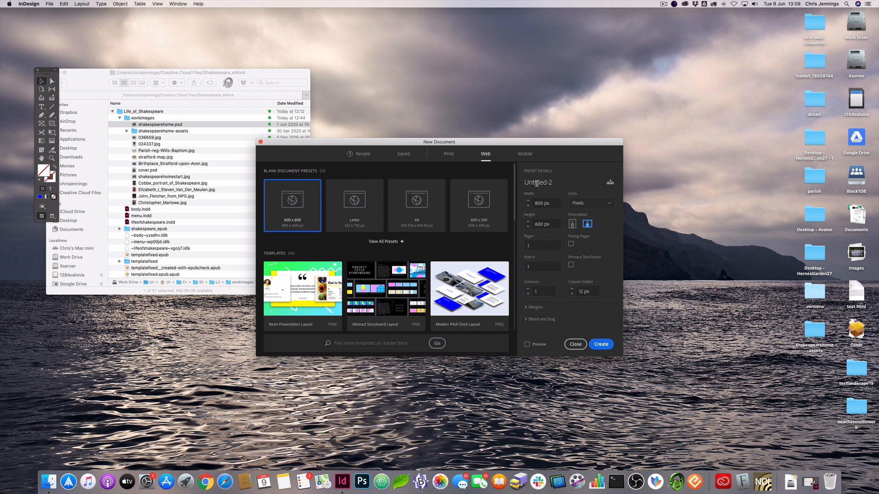
- Create a web document 1024 px wide and 768 px high
drag(554, 203, 532, 203)
text(1024)
key(Tab)
text(768)
key(shift+Tab)
click(601, 345)
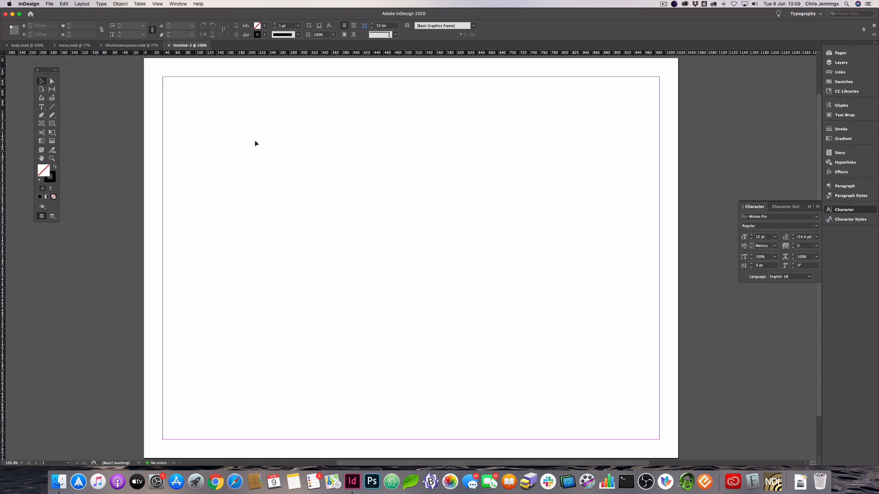
- Start placing shakespearehome.psd from the workimages folder with its import options shown
click(50, 5)
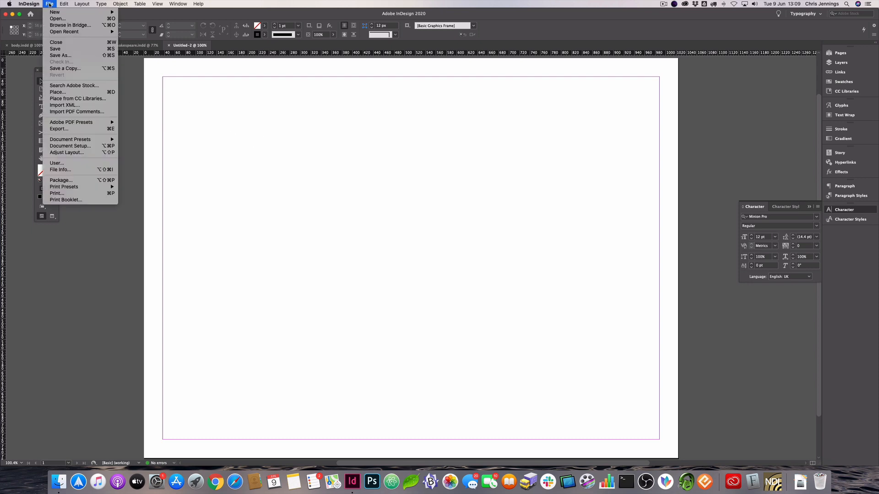
click(57, 92)
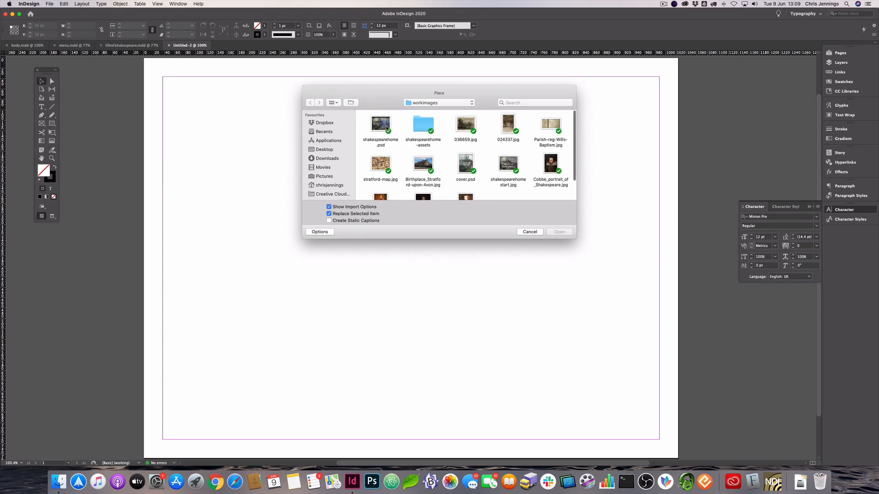
click(381, 128)
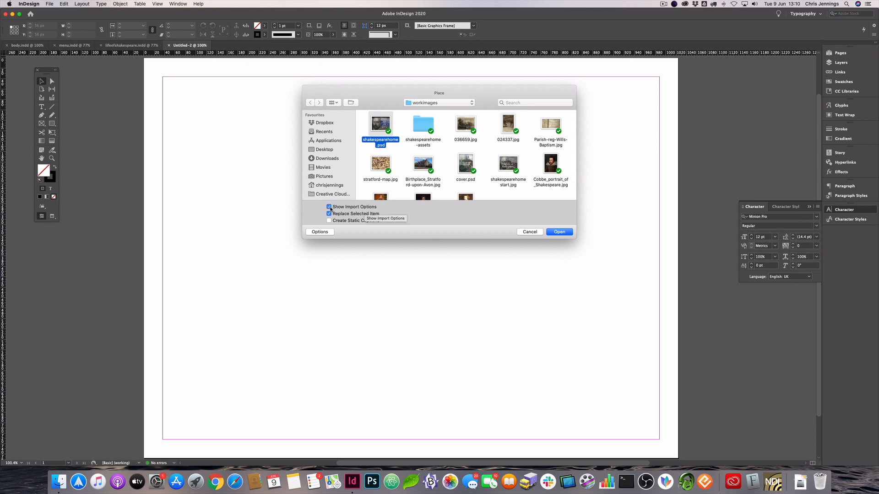
click(562, 232)
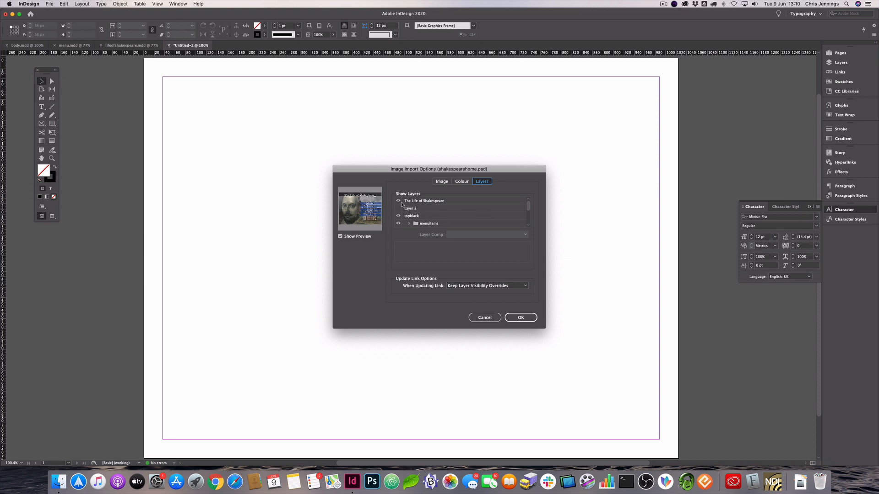
- Hide the image's title, topblack and menuitems layers on import and place it at the page's top-left corner
click(398, 201)
click(399, 216)
click(398, 223)
scroll(438, 214, down, 2)
scroll(438, 214, down, 2)
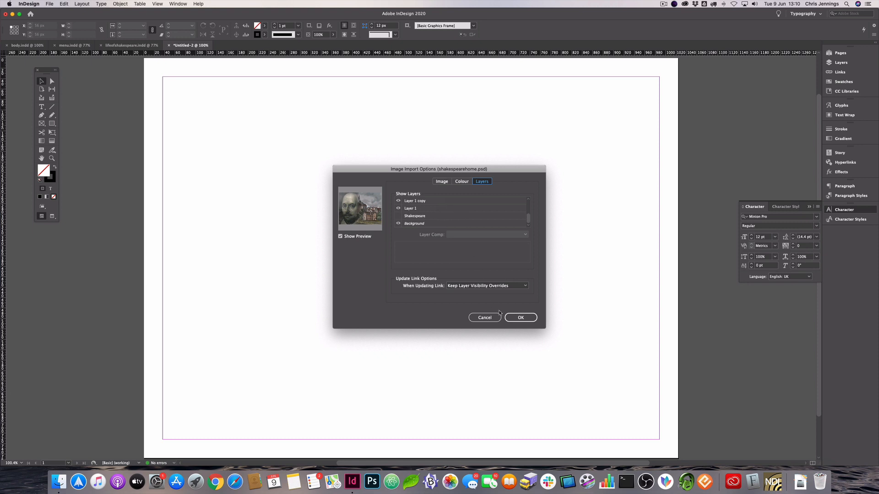
click(521, 318)
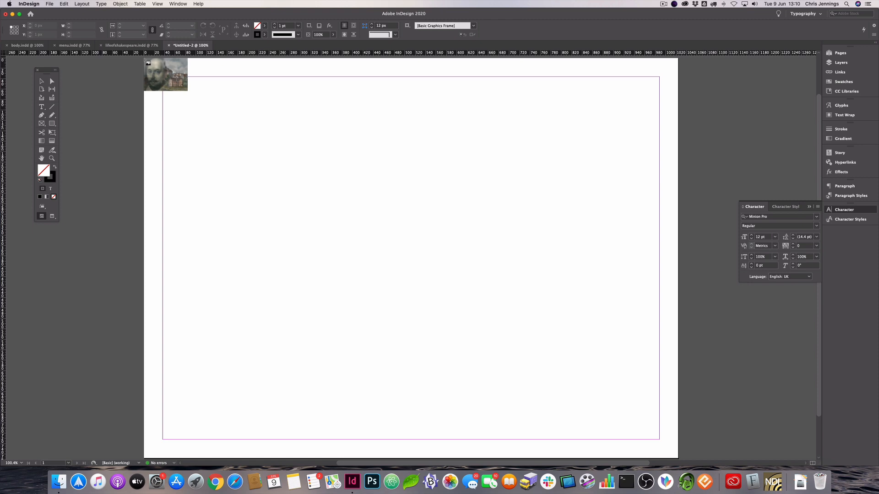
click(144, 59)
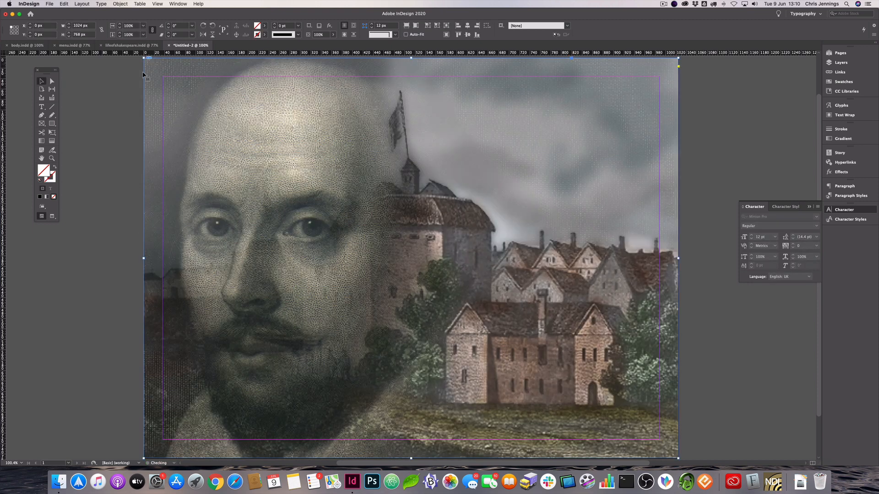
- Deselect the placed image and set the display performance to High Quality Display
click(116, 102)
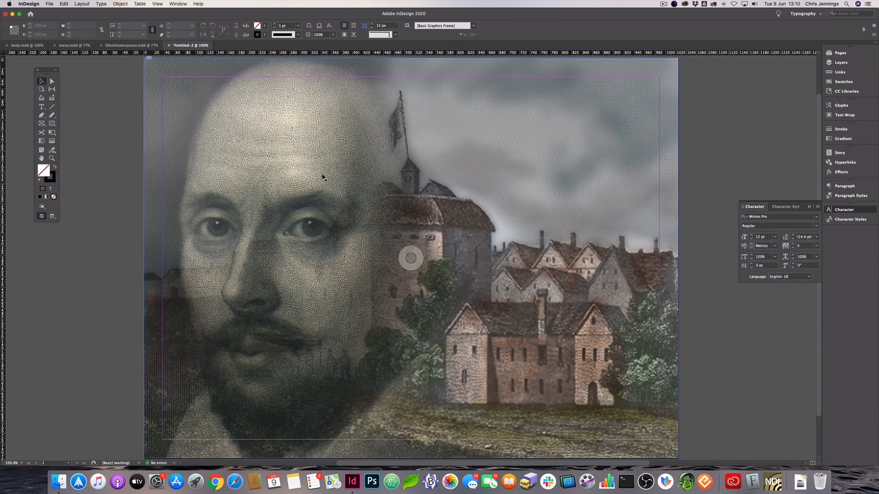
right_click(345, 176)
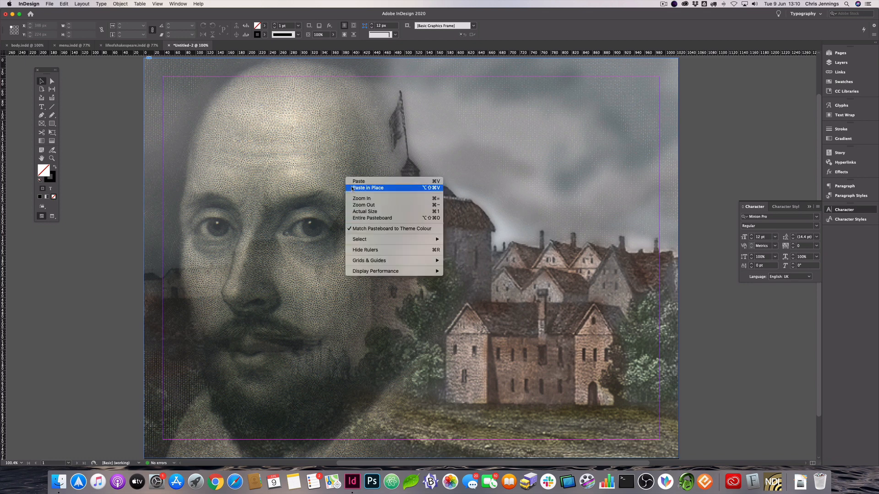
mouse_move(384, 274)
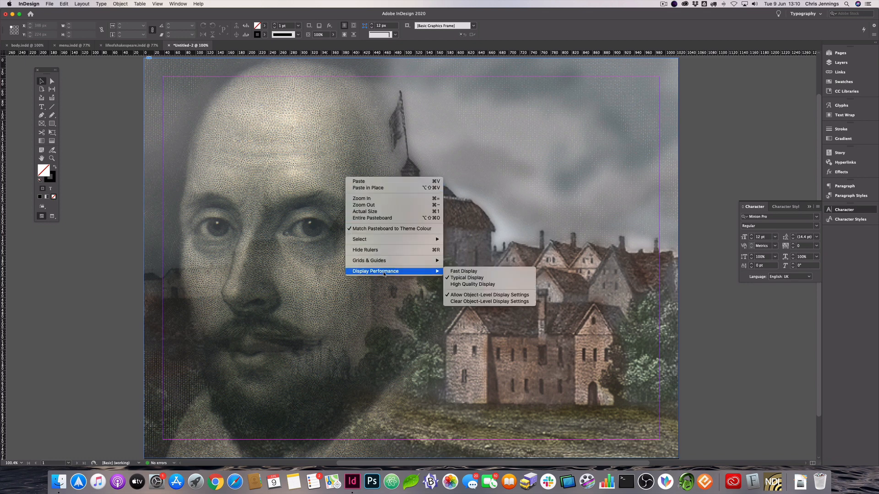
click(458, 284)
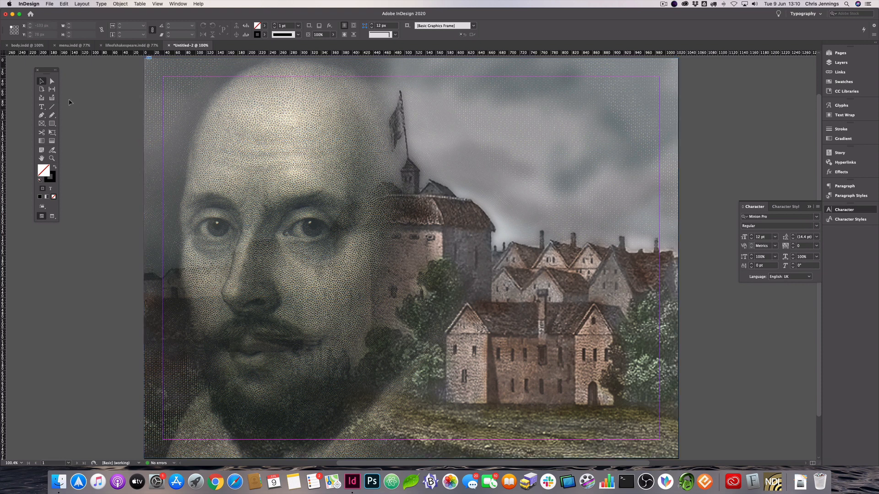
- Add a text frame about 716 × 264 px over the upper part of the image, containing "The Life of Shakepeare"
click(42, 107)
drag(201, 126, 574, 264)
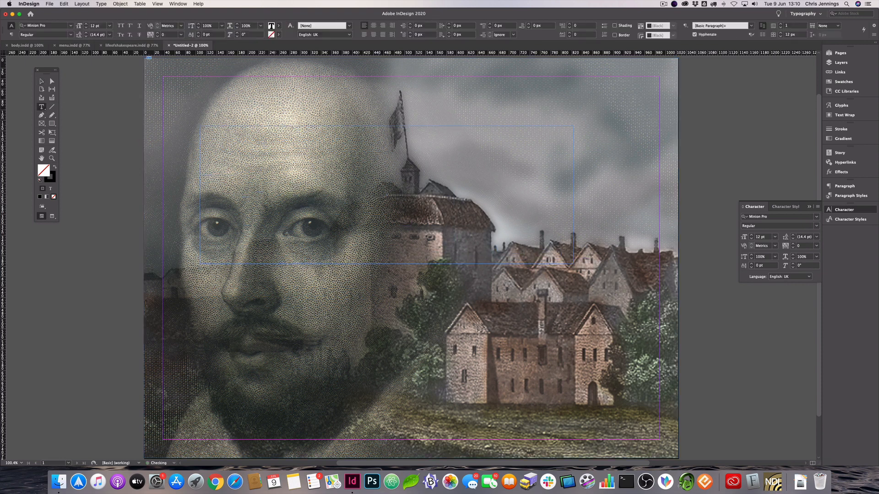
text(The Life of Shak)
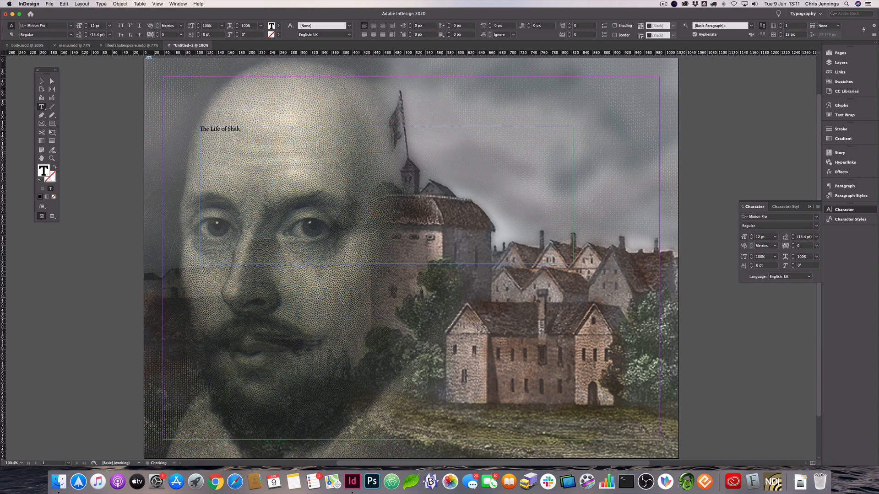
text(espeare)
- Select the whole title text and create a paragraph style for it named "Main heading"
key(shift+Left)
key(shift+Left)
key(shift+Left)
key(shift+Left)
key(shift+Left)
key(shift+Left)
key(shift+Left)
key(shift+Left)
key(shift+Left)
key(shift+Left)
key(shift+Left)
key(shift+Left)
key(shift+Left)
key(shift+Left)
key(shift+Left)
key(shift+Left)
key(shift+Left)
key(shift+Left)
key(shift+Left)
key(shift+Left)
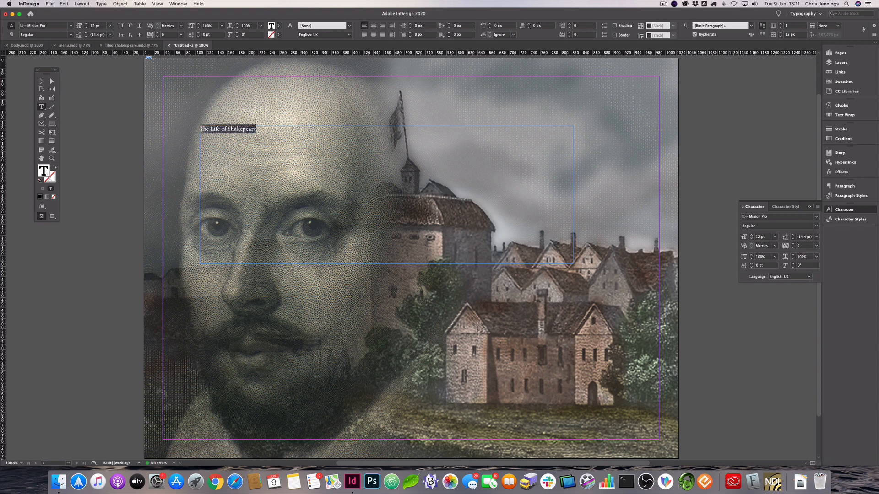
click(832, 196)
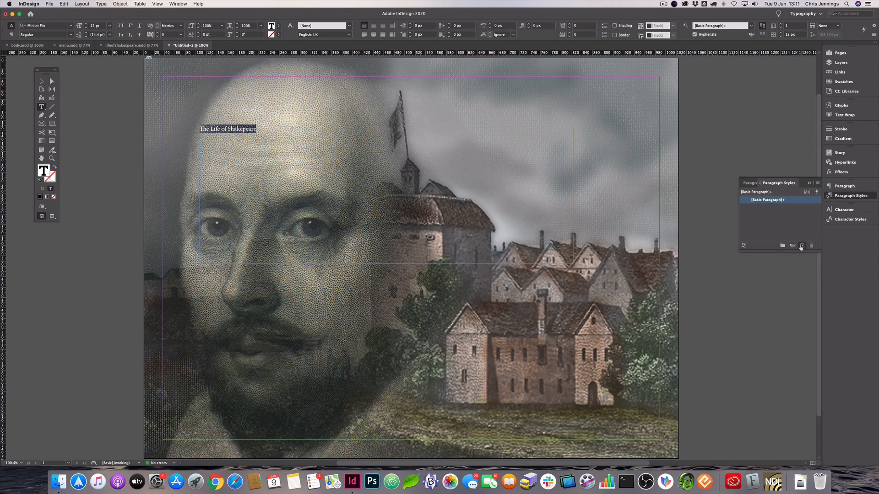
click(802, 246)
click(771, 208)
double_click(771, 208)
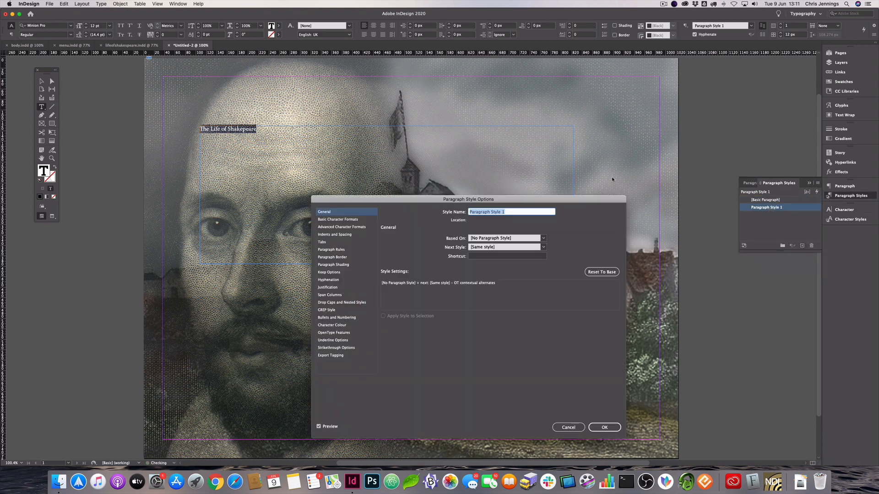
text(Main heading)
- Set the Main heading style's font family to IM FELL English PRO
click(341, 220)
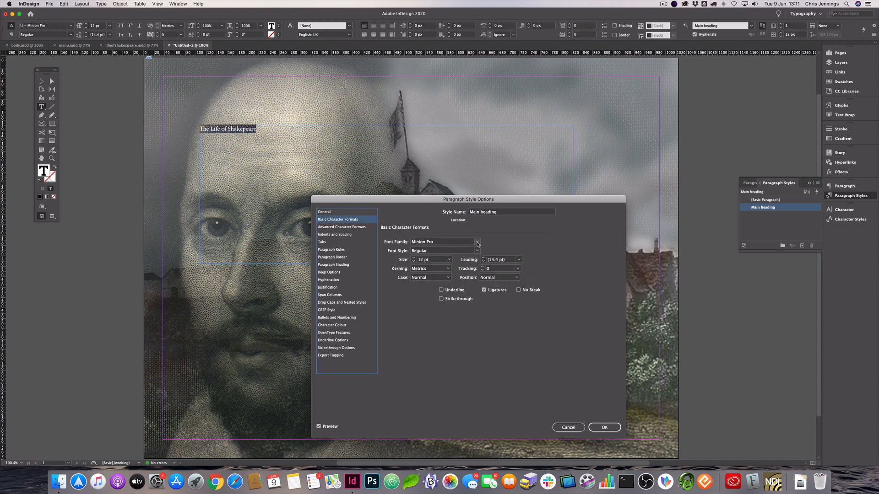
click(476, 242)
scroll(468, 194, up, 15)
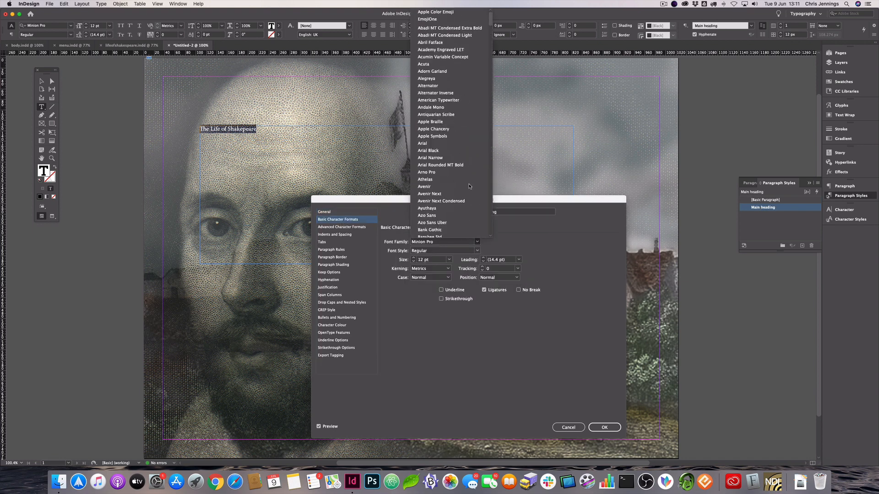
scroll(448, 44, down, 20)
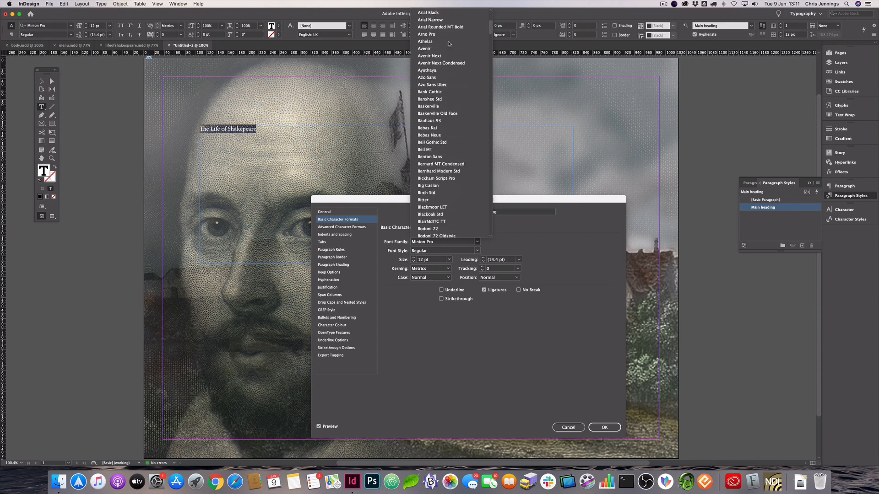
scroll(449, 44, up, 5)
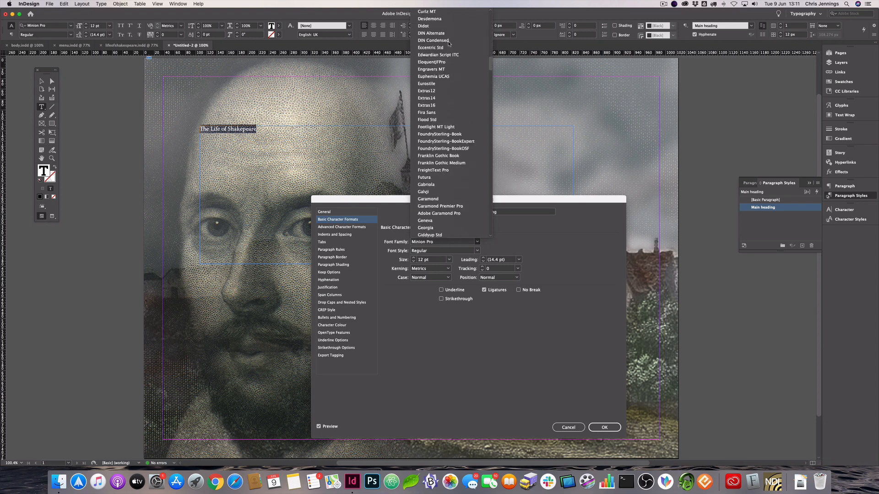
scroll(448, 44, down, 10)
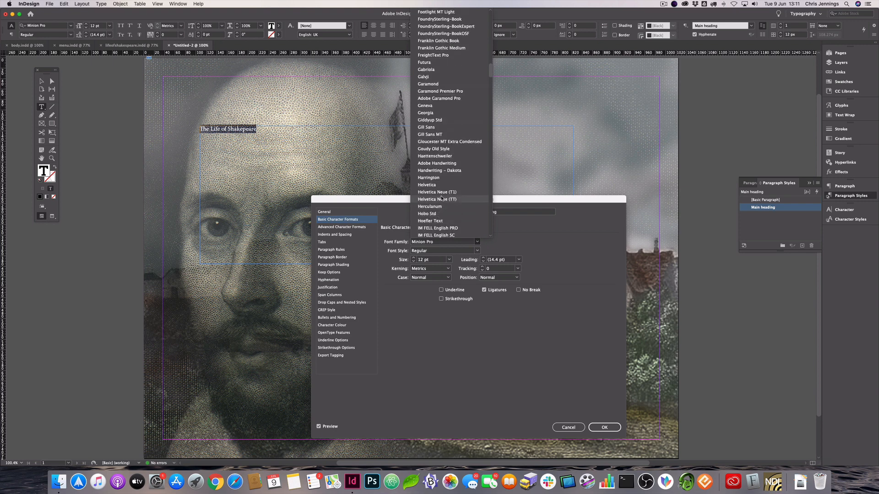
click(443, 228)
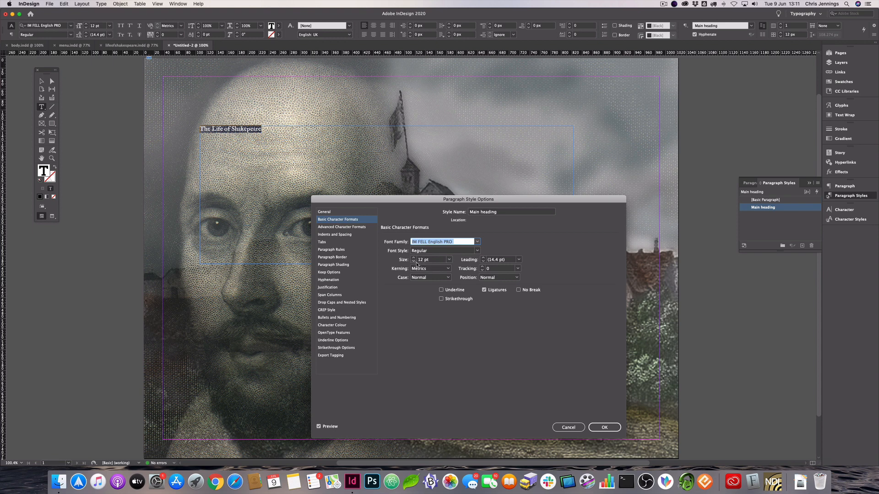
- Set the Main heading style's font size to 120 pt and apply the style changes
click(416, 260)
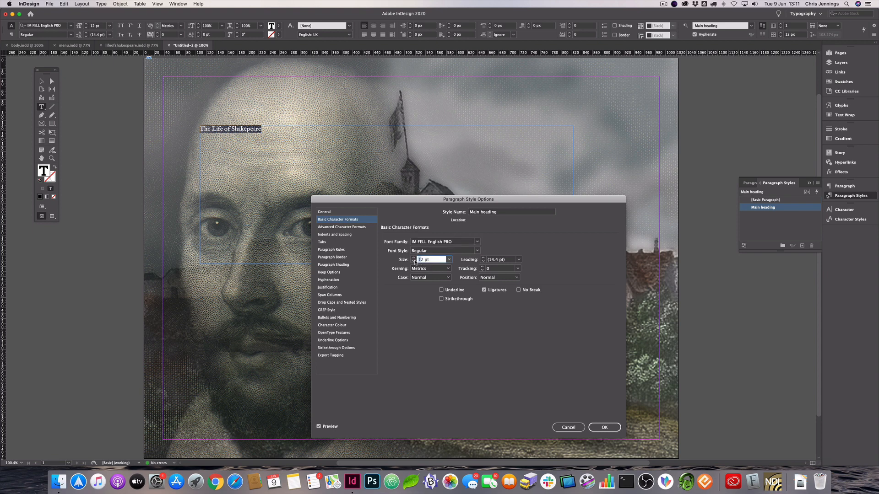
text(12)
key(BackSpace)
text(0)
click(494, 260)
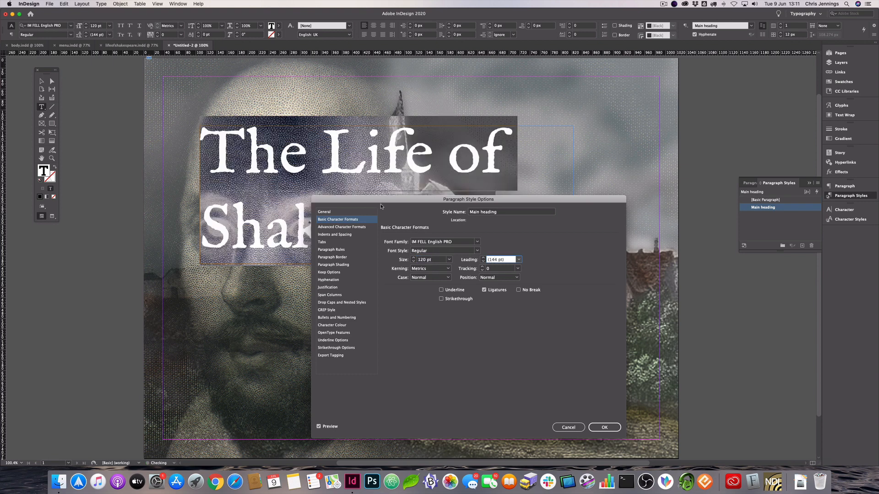
drag(380, 205, 363, 259)
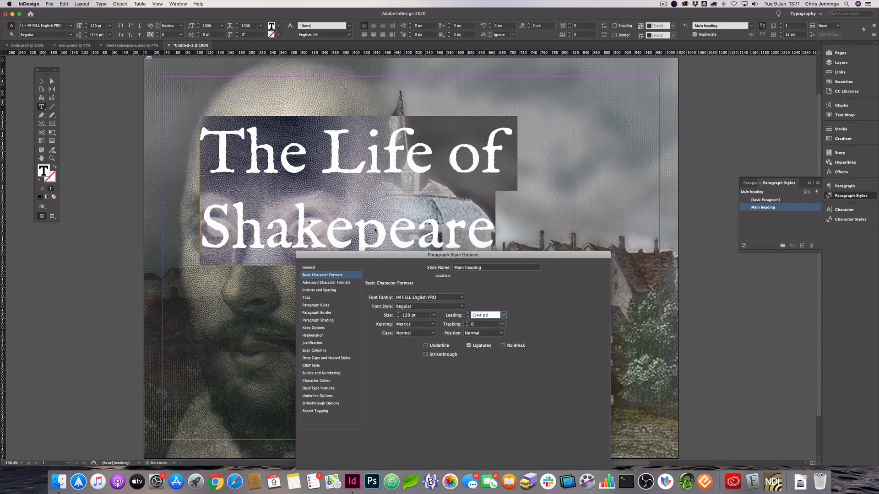
drag(507, 257, 570, 127)
click(655, 355)
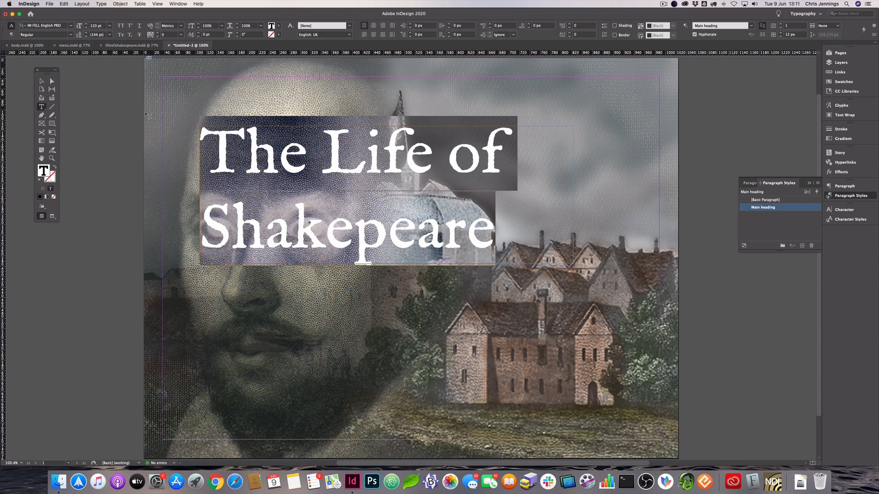
- Move the title frame up and left to about X 16 px, Y 65 px and widen it to about 976 px
click(41, 81)
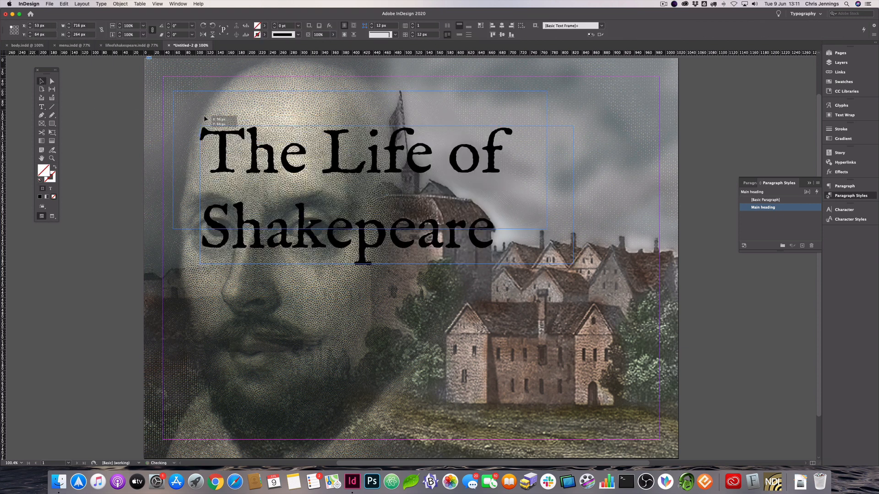
drag(205, 118, 188, 114)
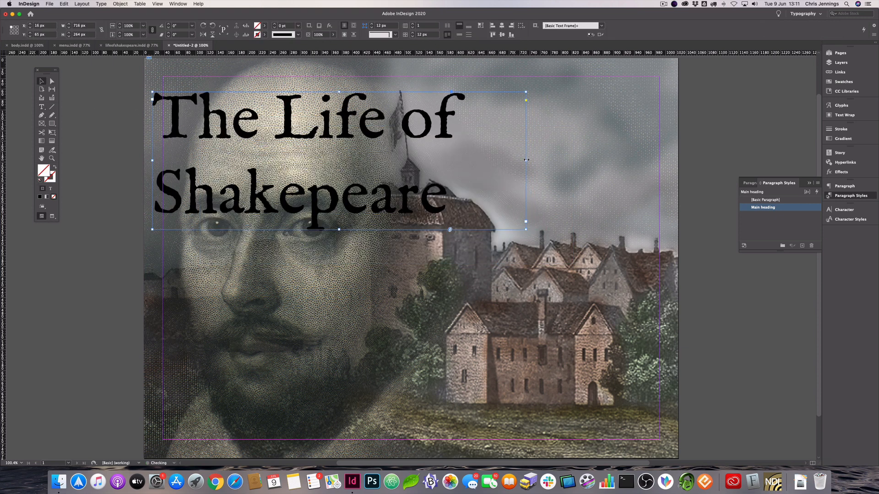
drag(527, 160, 656, 166)
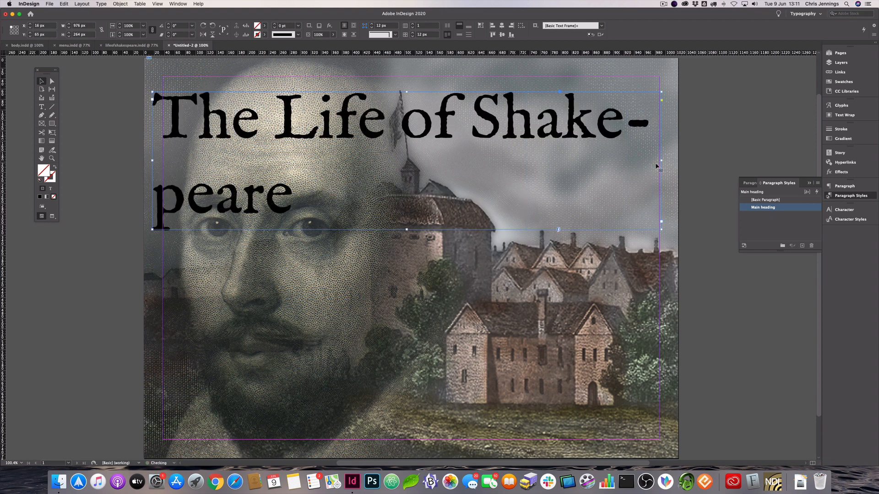
- Set the Main heading style's character colour to [Paper]
double_click(750, 208)
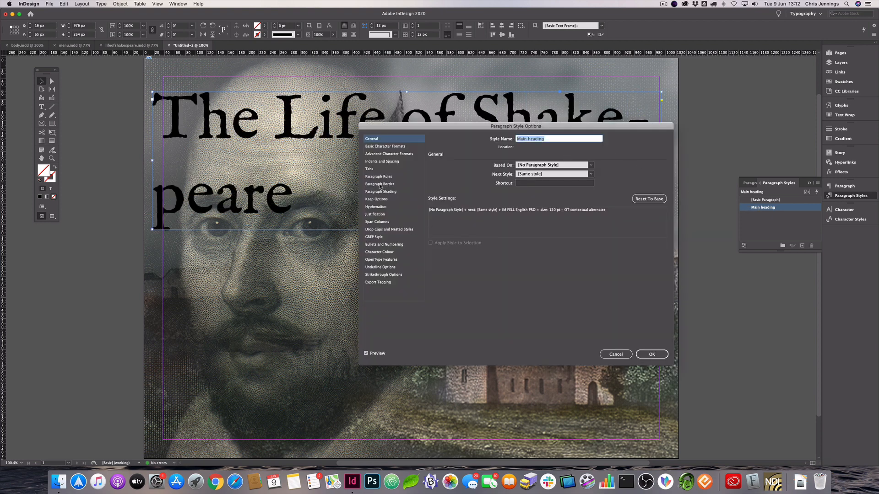
click(379, 252)
click(481, 184)
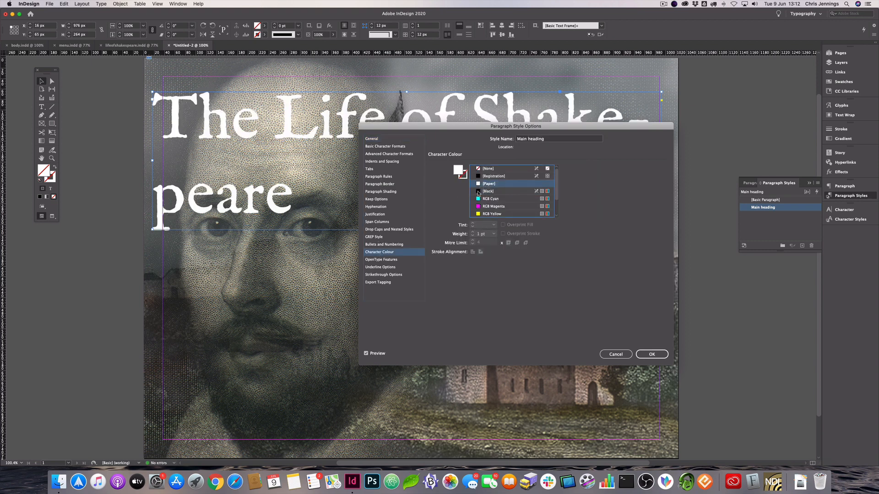
- Set the Main heading style's leading to 127 pt
click(382, 147)
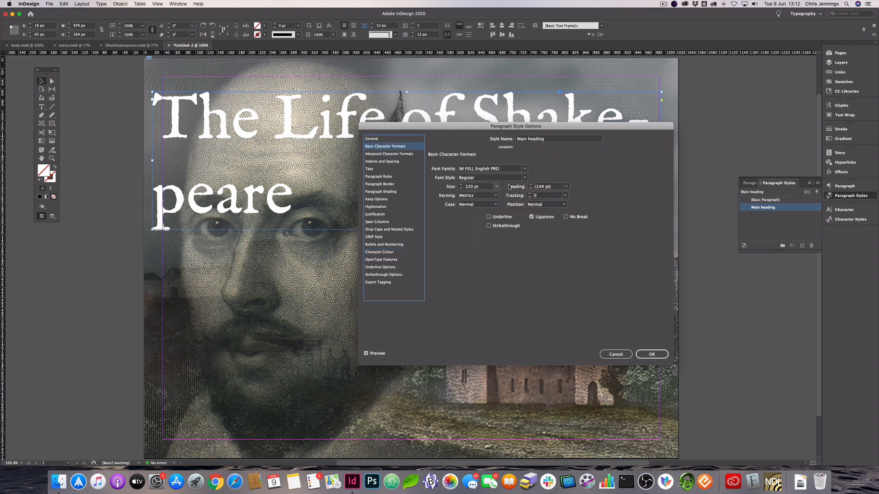
click(531, 189)
click(531, 188)
click(530, 189)
click(530, 189)
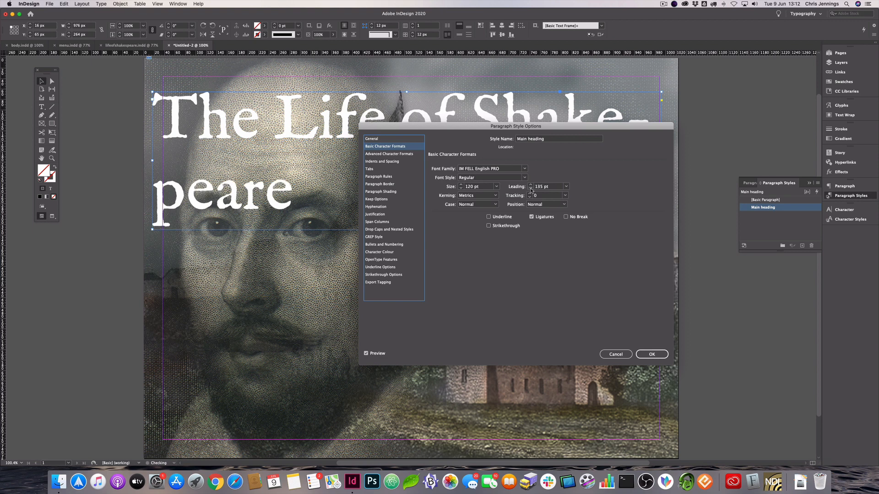
click(531, 189)
click(531, 189)
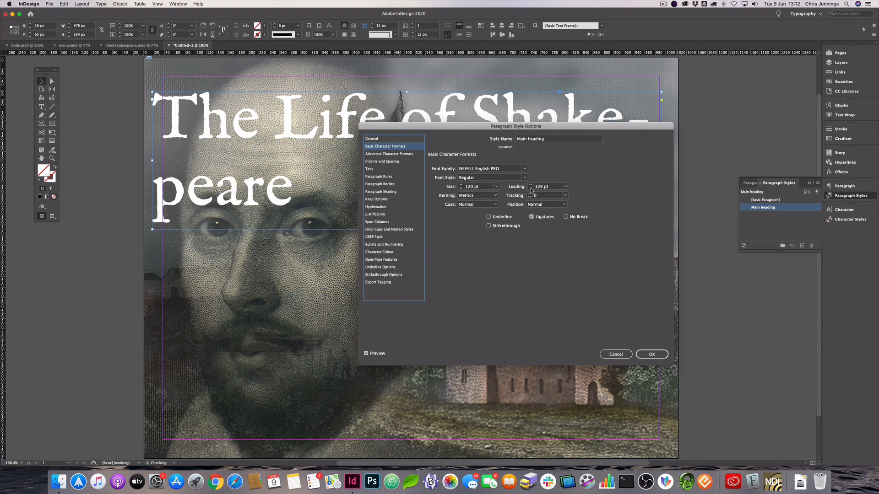
- Turn off hyphenation in the Main heading style and uncover the heading on the page
click(386, 207)
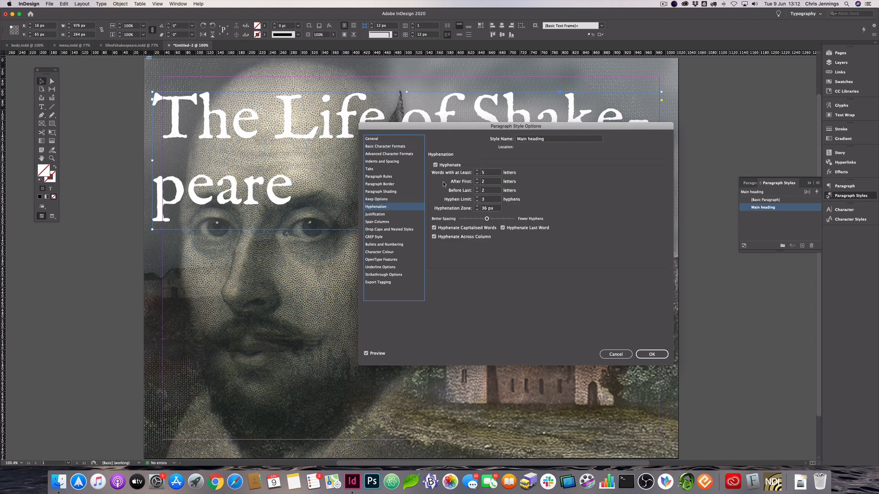
click(455, 166)
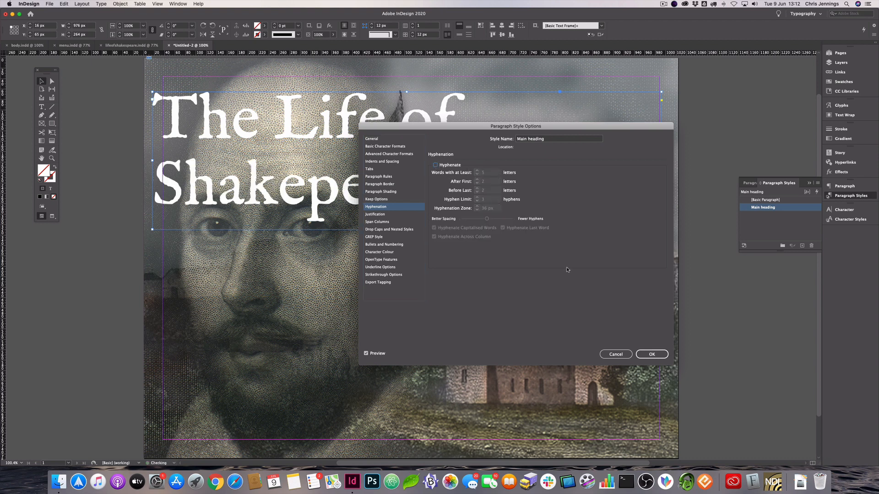
drag(487, 128, 464, 193)
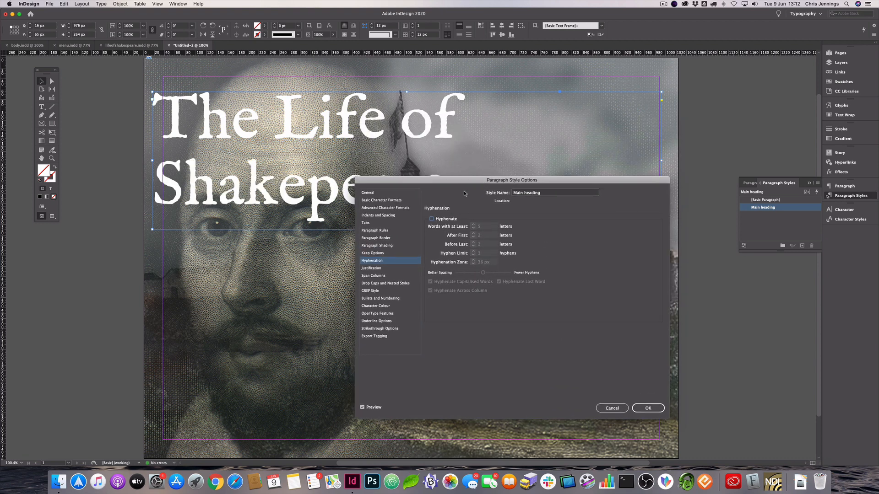
- Reduce the Main heading style's font size to 101 pt
click(378, 202)
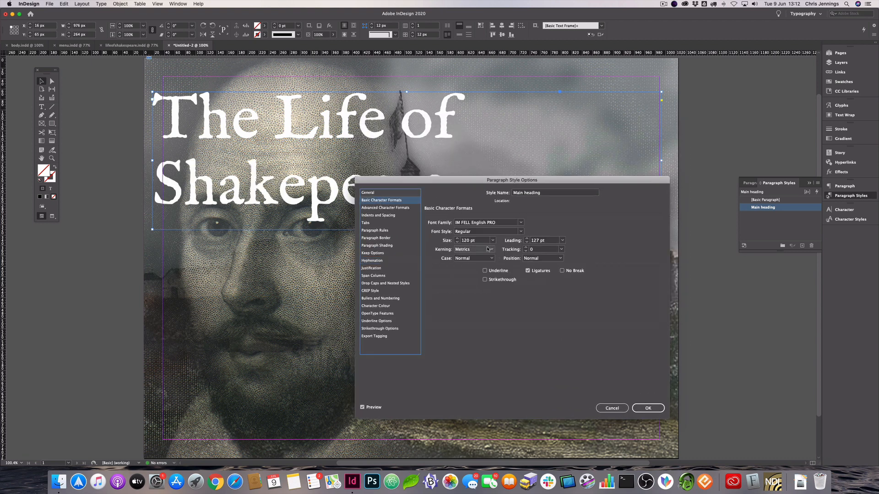
click(457, 242)
click(457, 243)
click(457, 243)
click(457, 243)
click(457, 243)
click(457, 243)
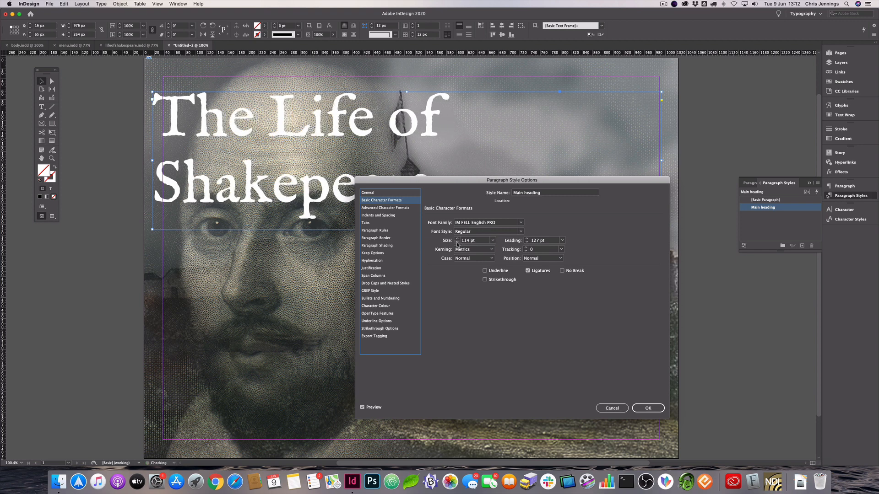
click(457, 243)
click(457, 242)
click(457, 242)
click(457, 243)
click(457, 243)
click(457, 242)
click(457, 243)
click(456, 243)
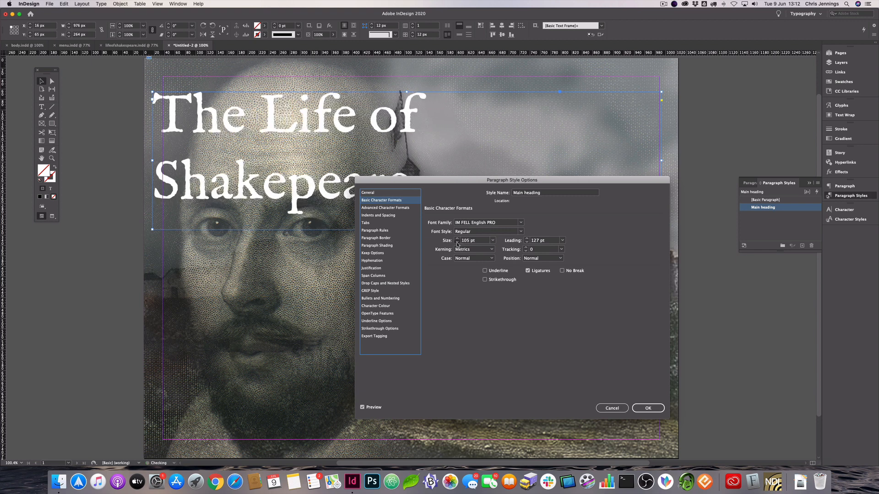
click(457, 242)
click(457, 243)
click(456, 243)
click(457, 242)
click(456, 242)
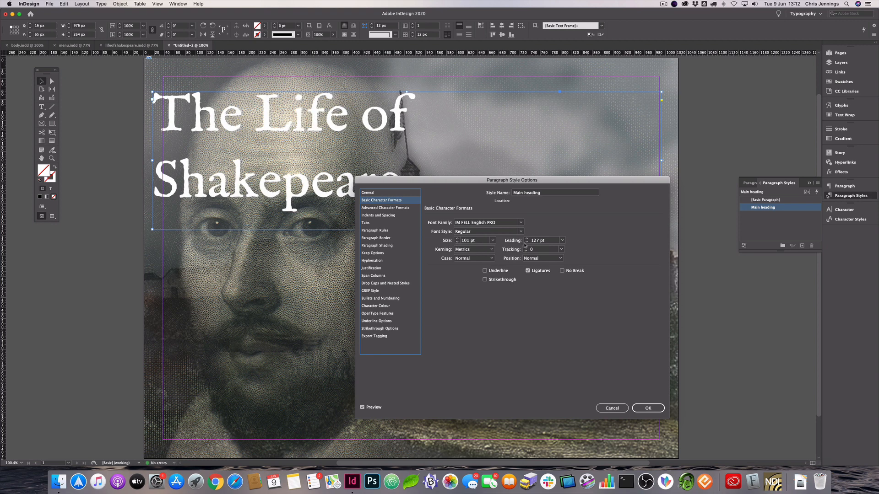
- Reduce the Main heading style's leading to 99 pt
click(526, 243)
click(526, 242)
click(526, 242)
click(526, 243)
click(526, 242)
click(526, 242)
click(526, 243)
click(526, 242)
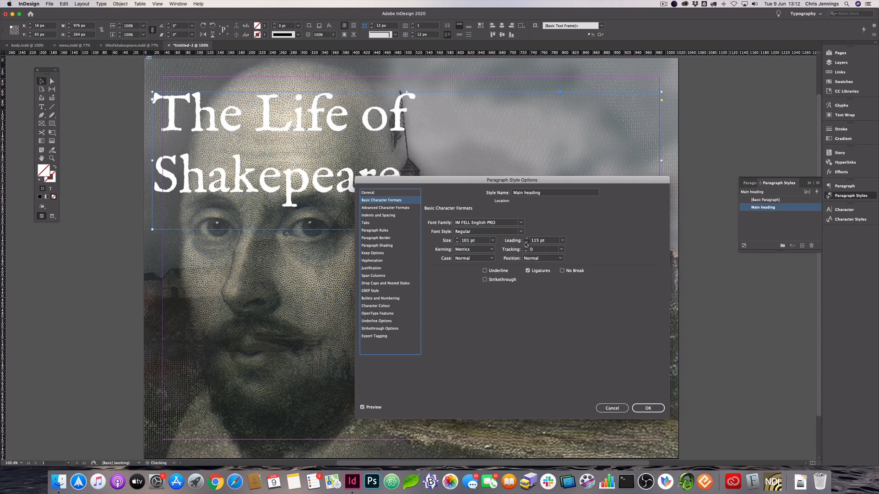
click(526, 242)
click(525, 243)
click(526, 243)
click(526, 243)
click(525, 243)
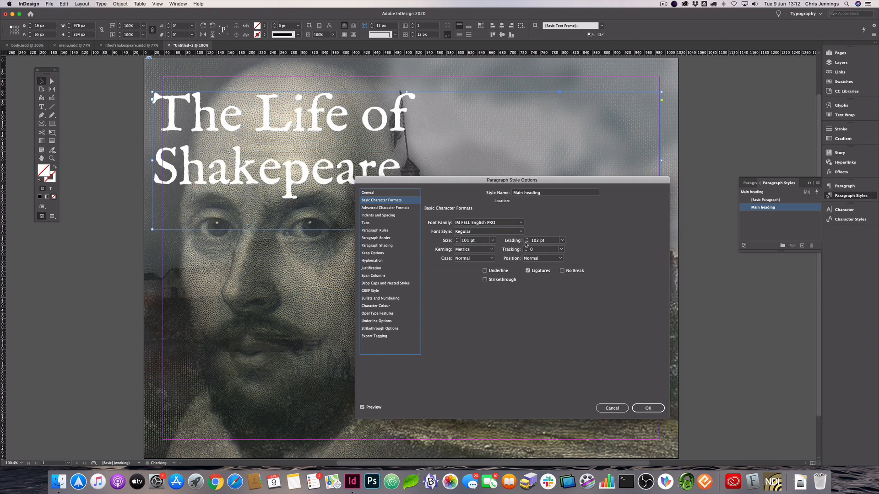
click(526, 243)
click(526, 243)
- Reduce the Main heading style's font size to 75 pt and apply the style changes
click(457, 242)
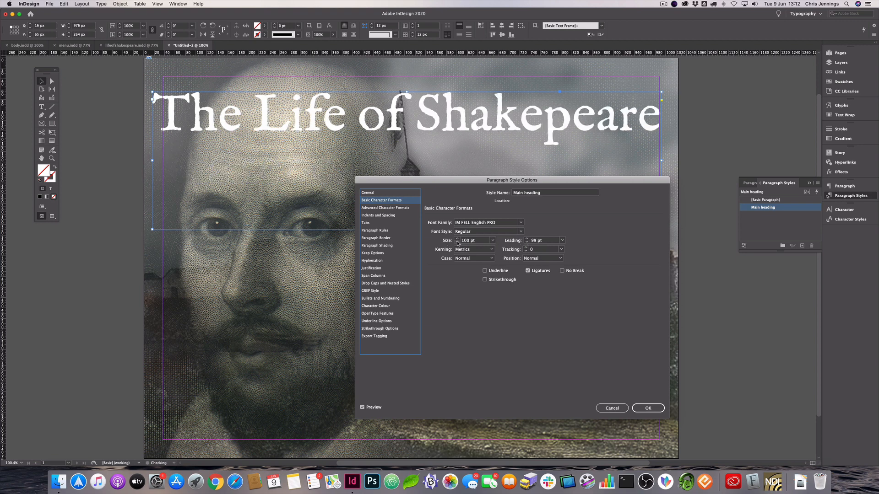
click(457, 243)
click(457, 243)
click(457, 242)
click(457, 243)
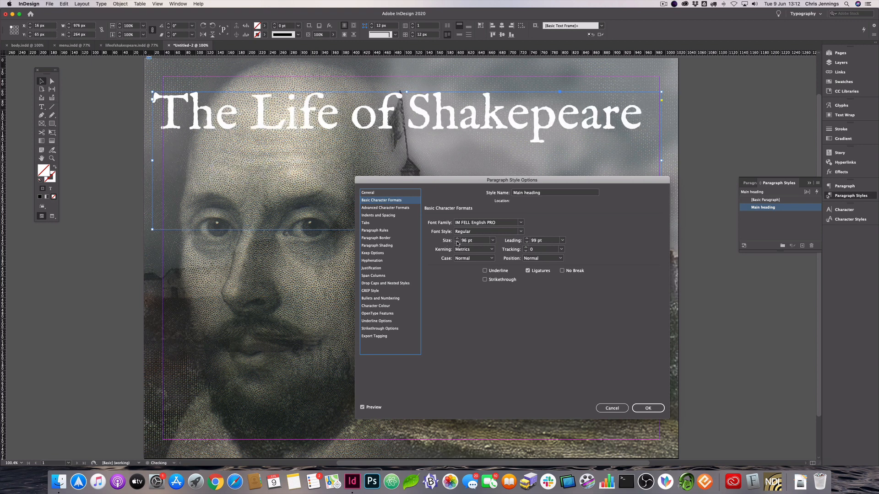
click(457, 243)
click(456, 242)
click(457, 243)
click(456, 242)
click(456, 242)
click(457, 242)
click(457, 243)
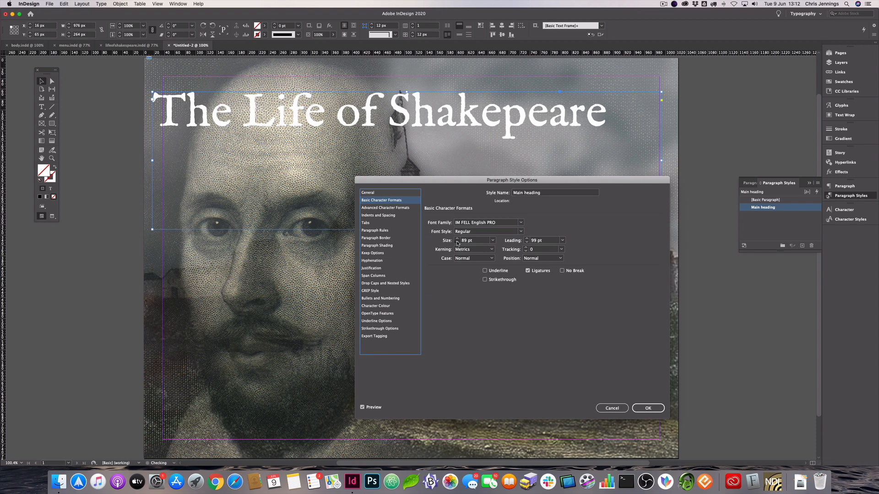
click(456, 243)
click(457, 242)
click(457, 243)
click(456, 242)
click(457, 242)
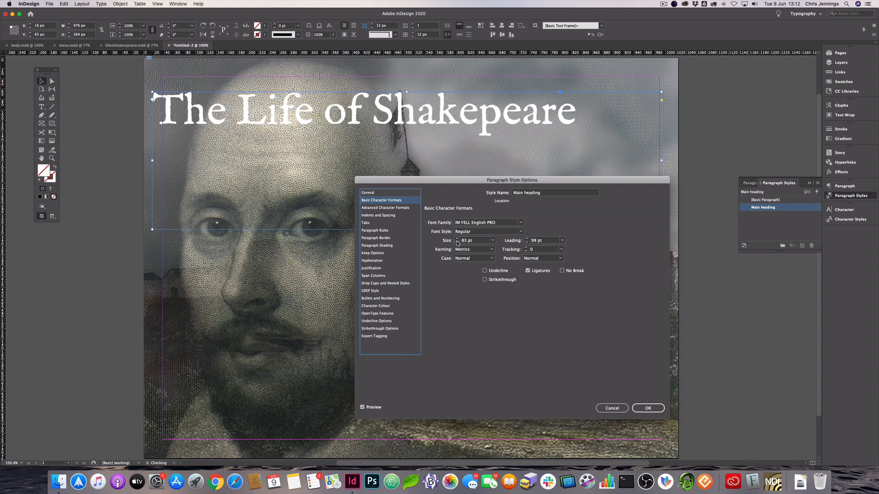
click(457, 243)
click(457, 243)
click(457, 243)
click(457, 243)
click(456, 243)
click(457, 243)
click(457, 242)
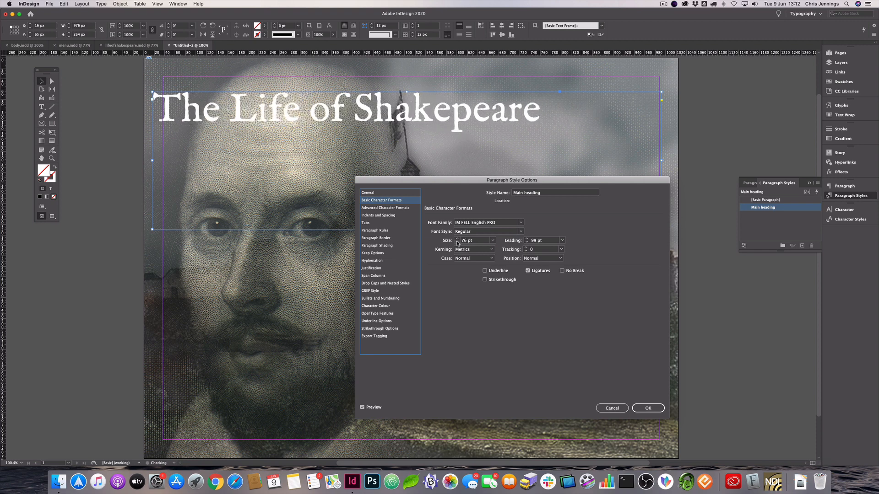
click(457, 242)
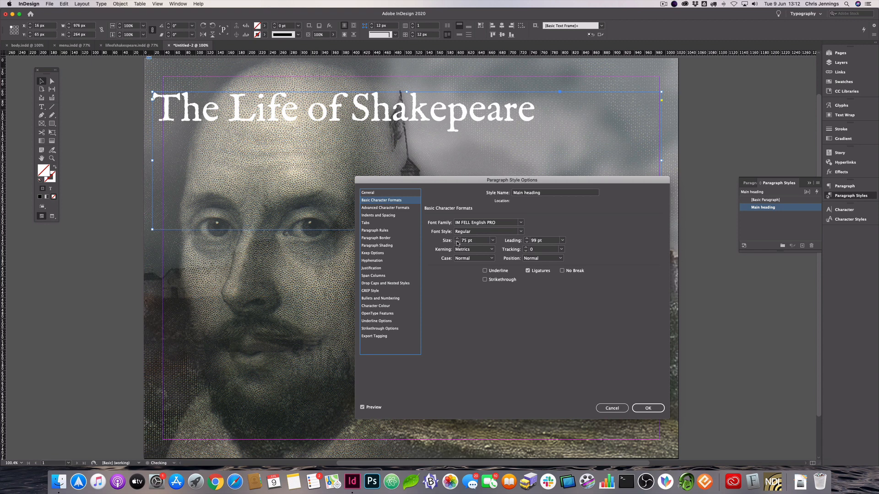
click(647, 408)
- Move the title frame to about X 48 px, Y 115 px and shorten it to a height of about 123 px
scroll(80, 90, down, 1)
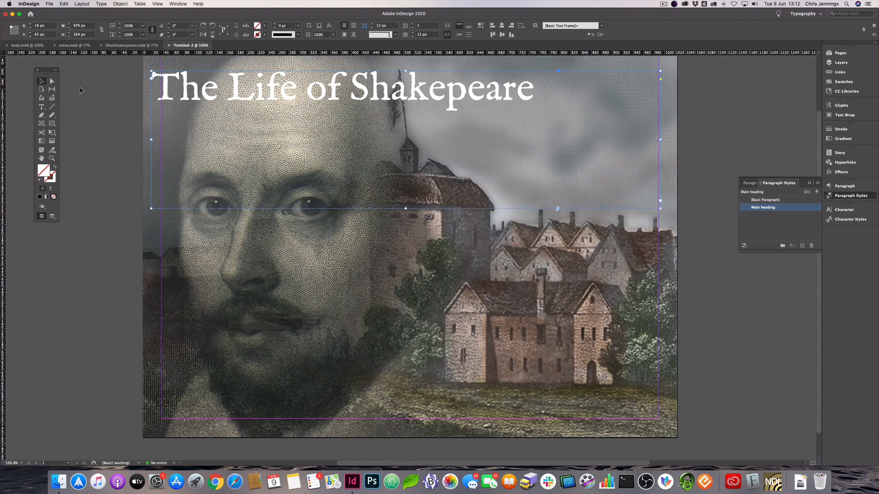
scroll(80, 90, down, 1)
drag(255, 93, 280, 116)
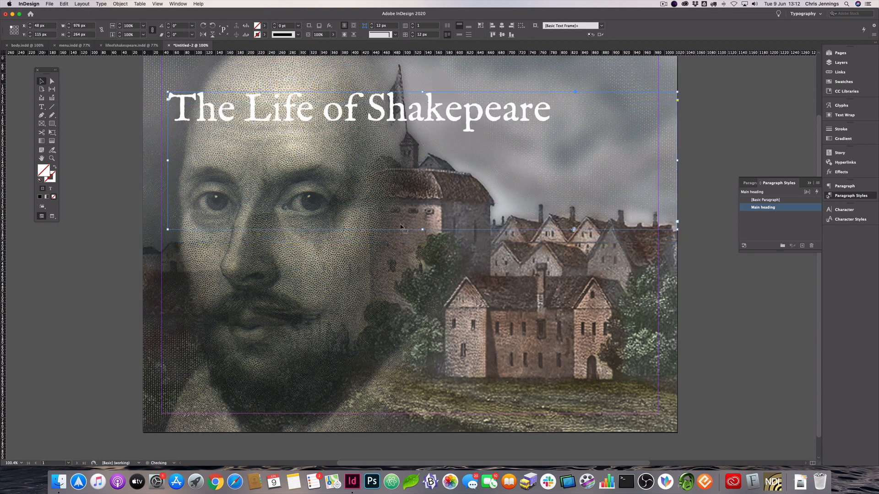
drag(421, 230, 422, 156)
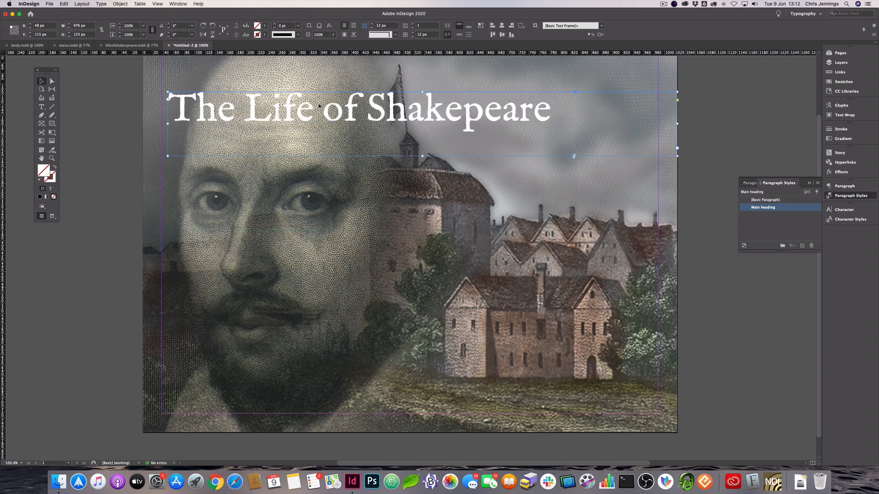
- Duplicate the title frame below at about X 40 px, Y 280 px and delete "Shakepeare" from the upper frame
drag(314, 112, 310, 198)
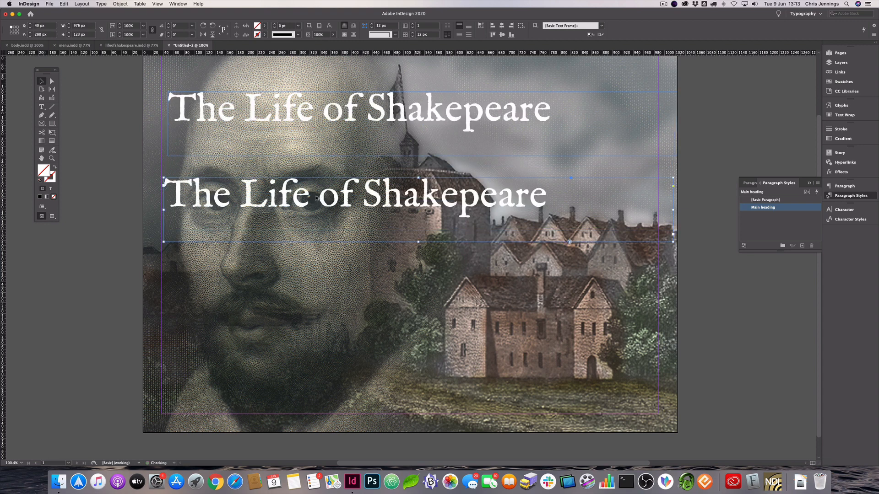
click(359, 111)
double_click(311, 112)
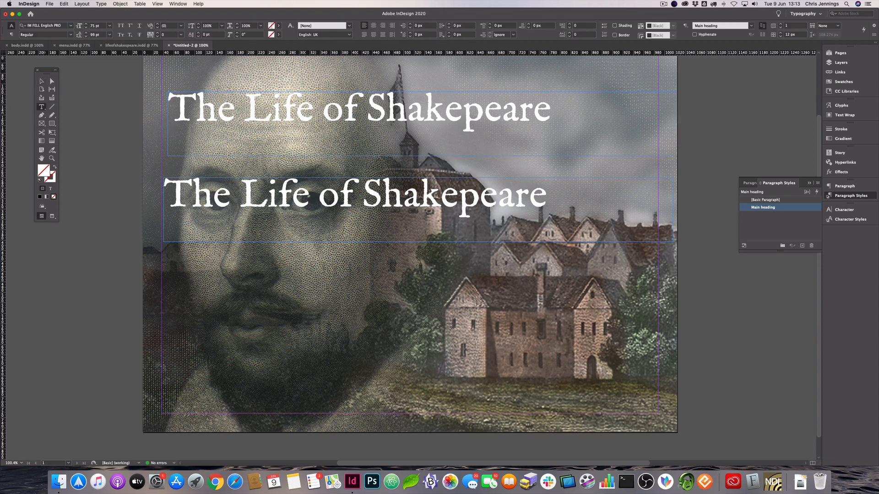
drag(358, 110, 555, 134)
key(BackSpace)
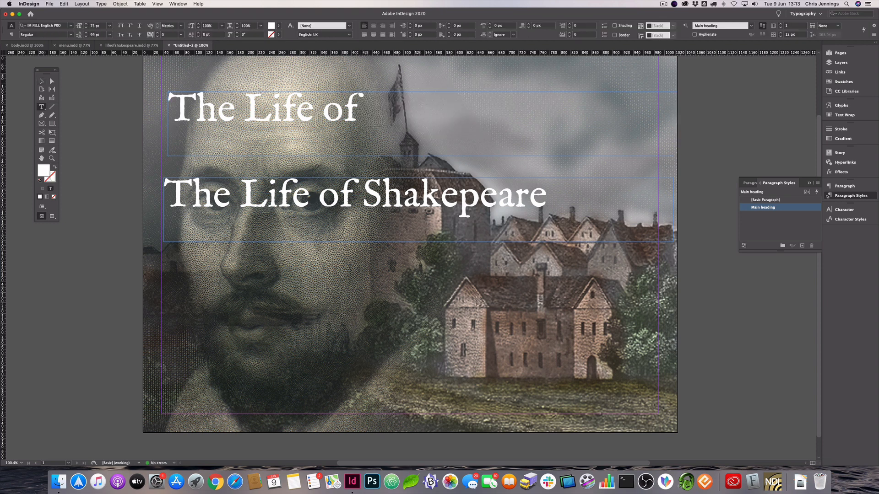
- Delete "The Life of" from the lower title frame and move that frame to about X 48 px, Y 264 px
drag(362, 194, 163, 195)
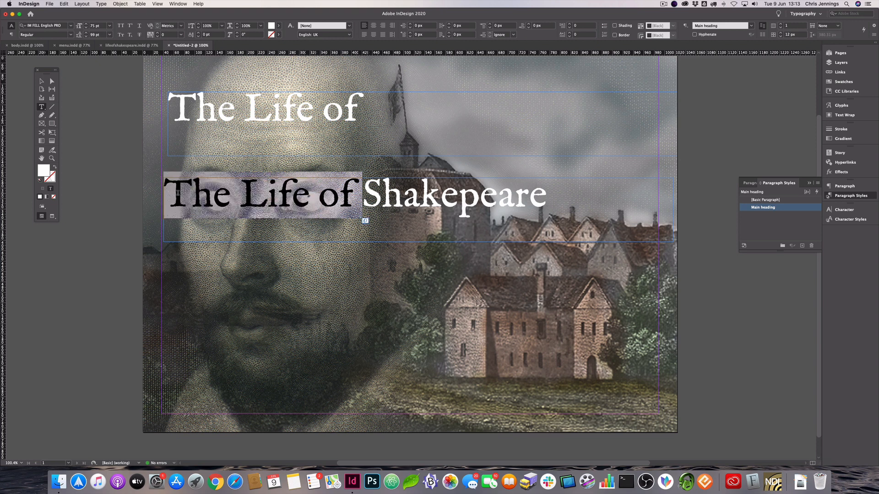
key(BackSpace)
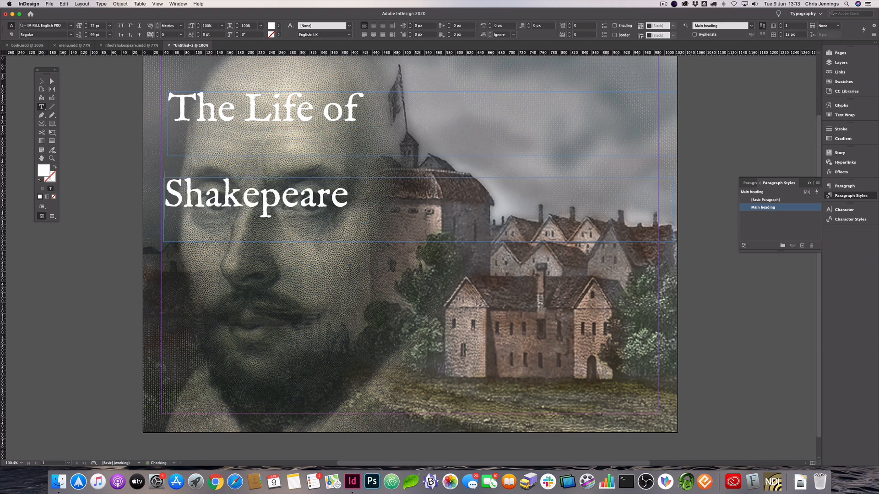
key(Escape)
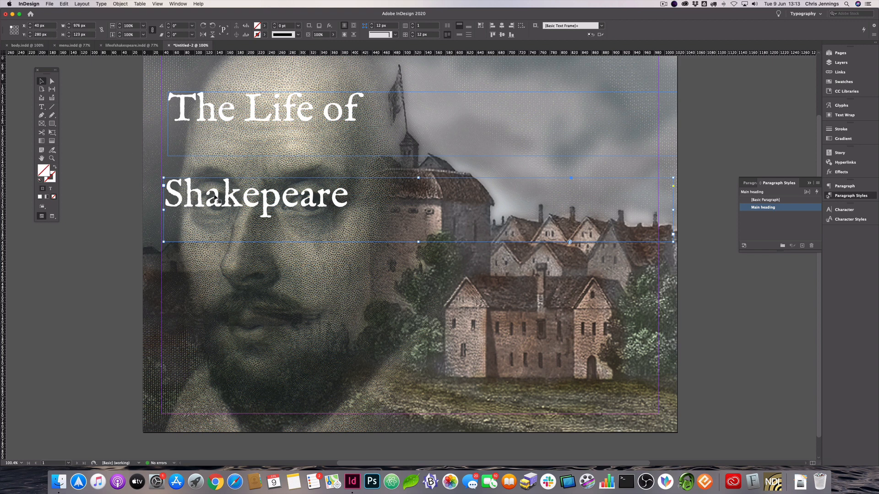
drag(275, 206, 279, 198)
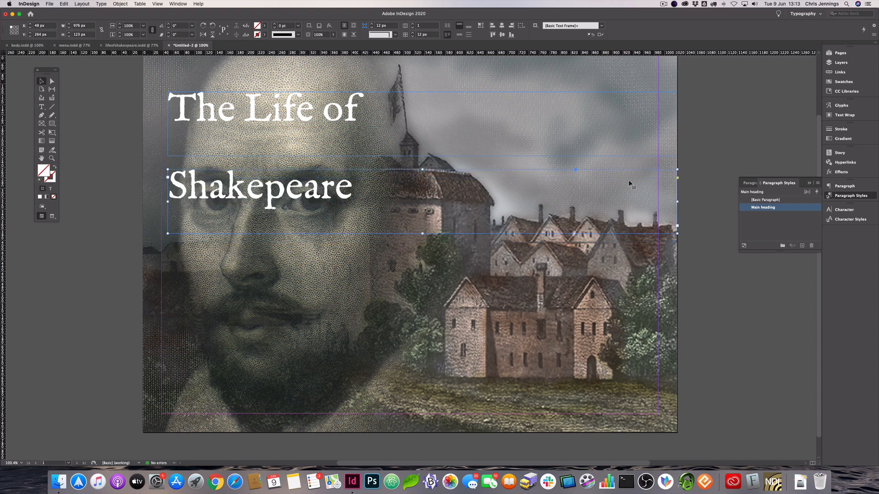
- Create a new paragraph style named shakespeare, based on Main heading, for the lower title frame
click(802, 246)
double_click(767, 214)
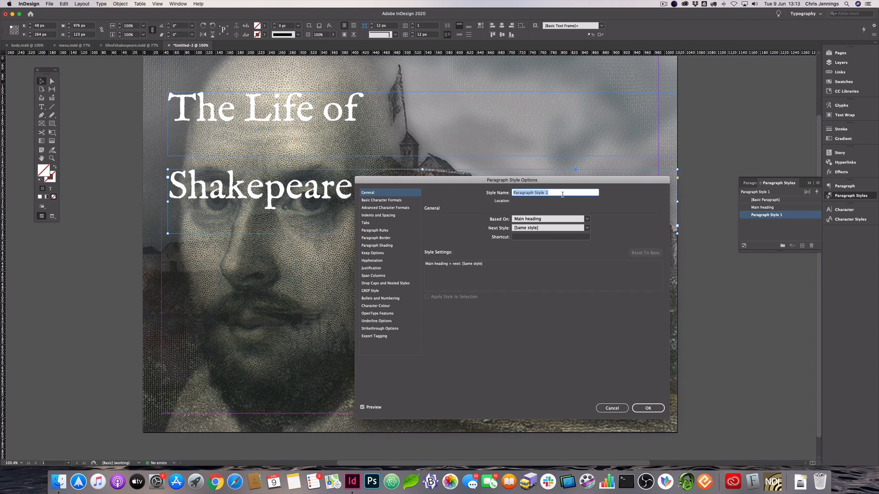
text(shakespeare)
- Set the shakespeare style's font style to Italic
click(374, 201)
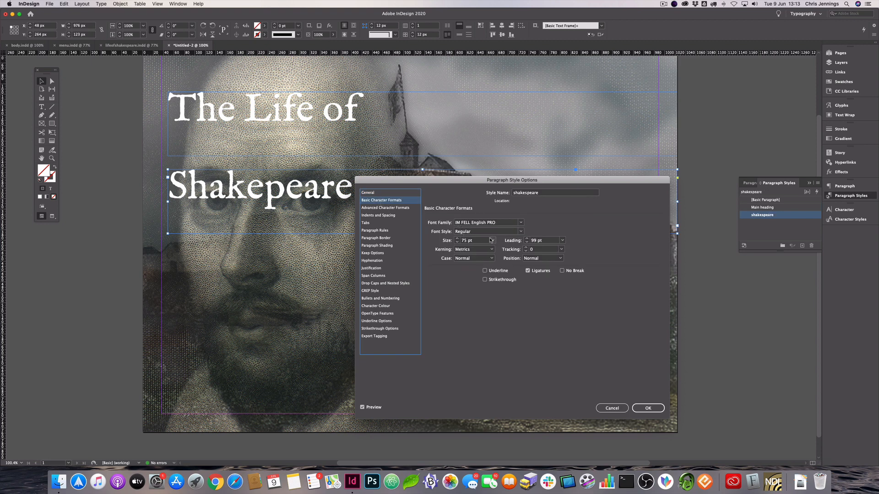
click(520, 231)
click(467, 247)
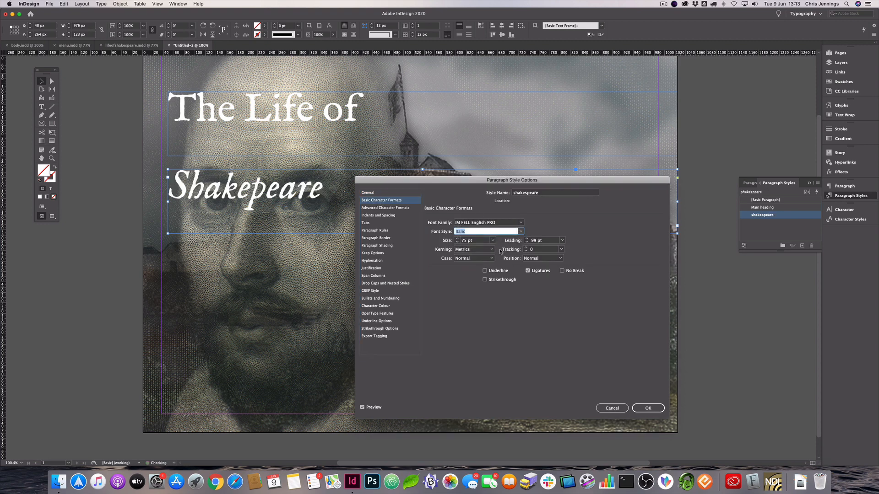
- Set the shakespeare paragraph style's font size to 167 pt and apply the style changes
click(457, 239)
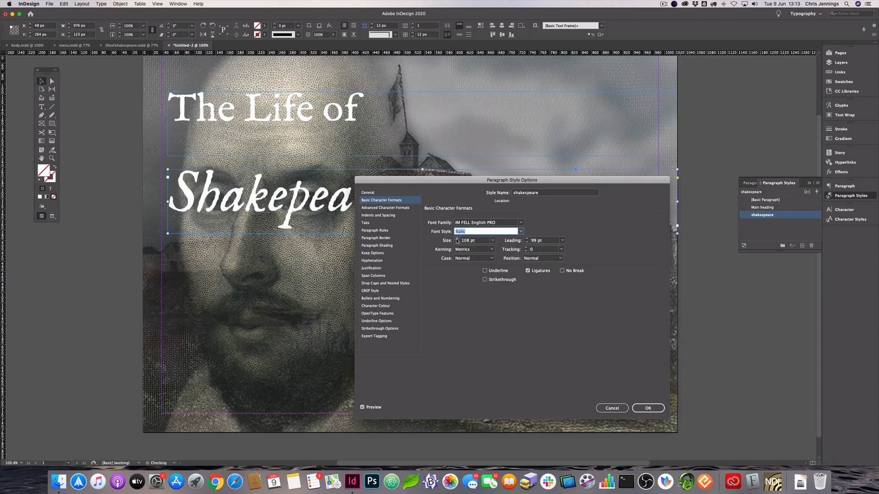
click(457, 239)
click(457, 239)
click(457, 239)
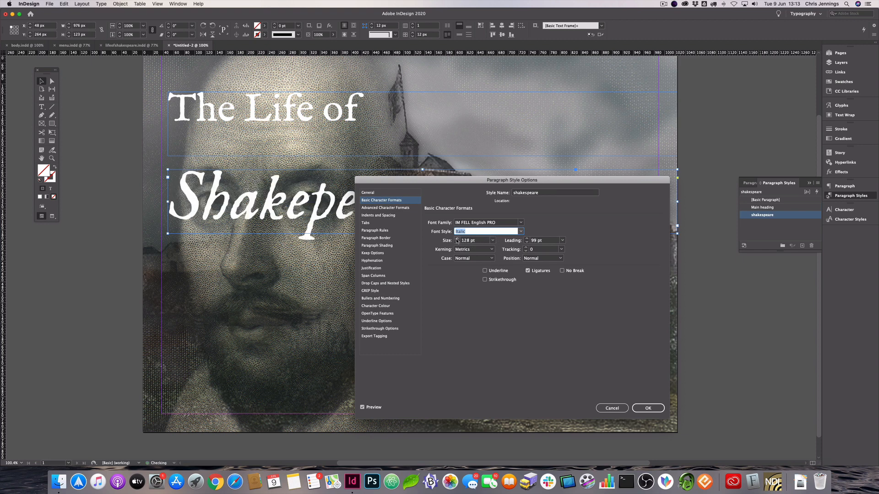
click(457, 239)
drag(425, 183, 523, 244)
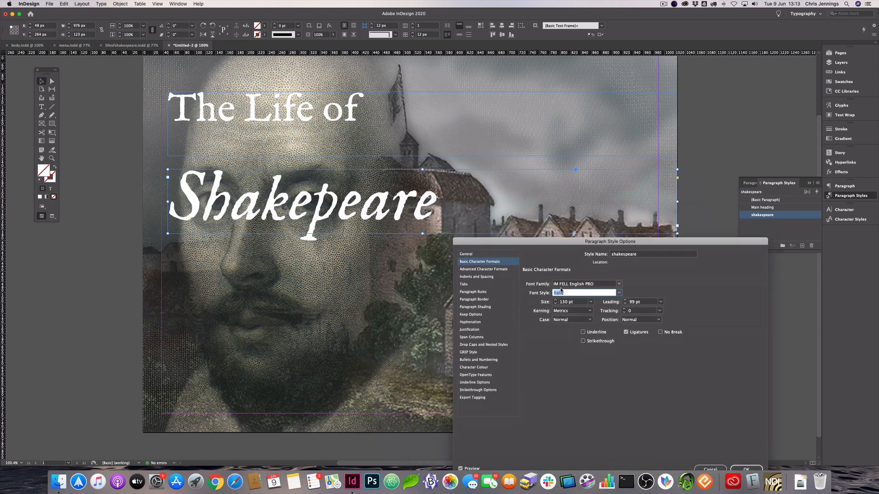
click(557, 301)
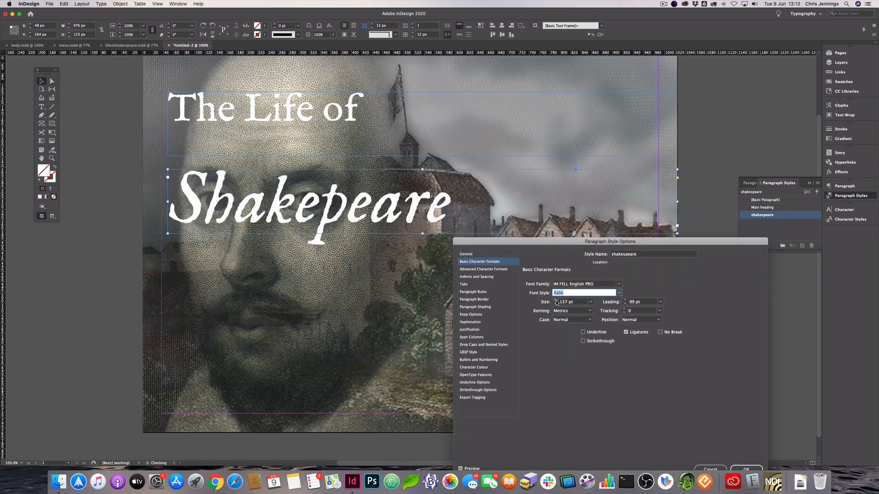
click(556, 301)
click(556, 301)
click(556, 301)
click(556, 302)
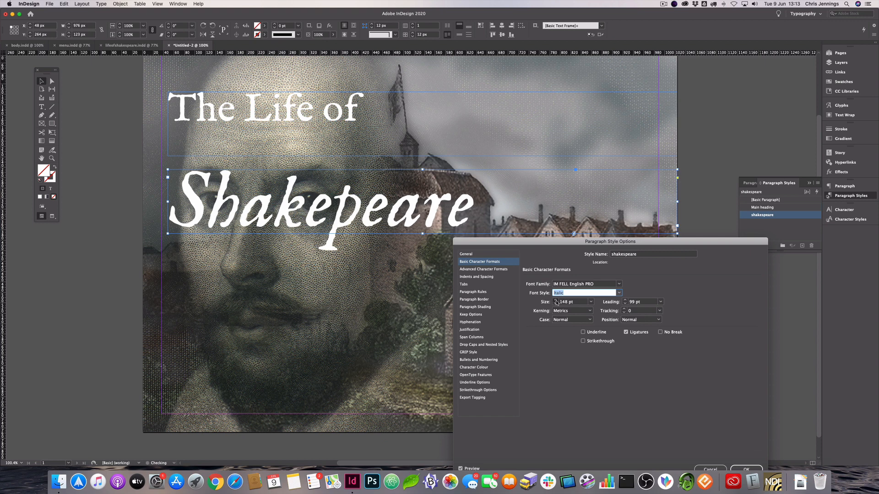
click(556, 301)
click(556, 301)
click(556, 302)
click(556, 301)
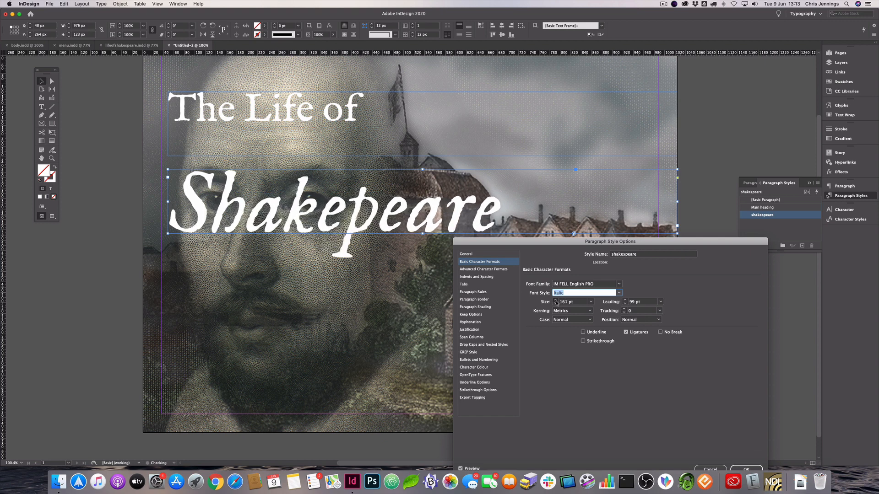
click(556, 301)
click(556, 301)
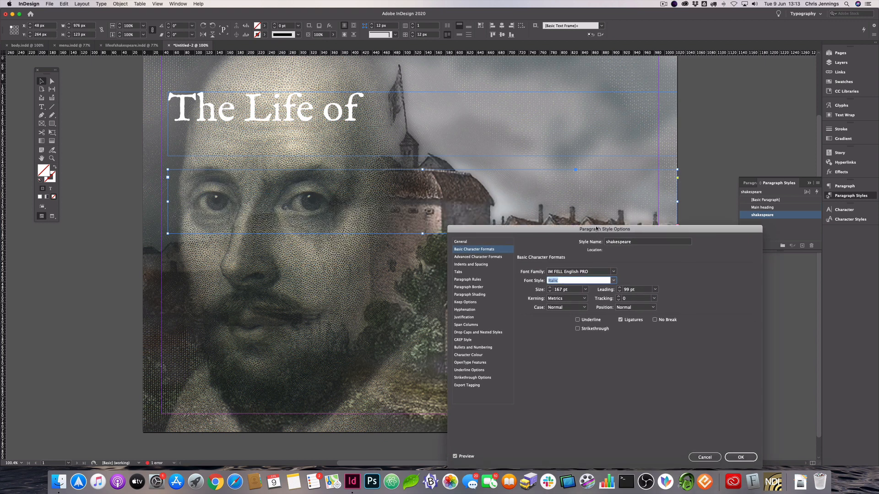
drag(609, 242, 558, 115)
click(700, 347)
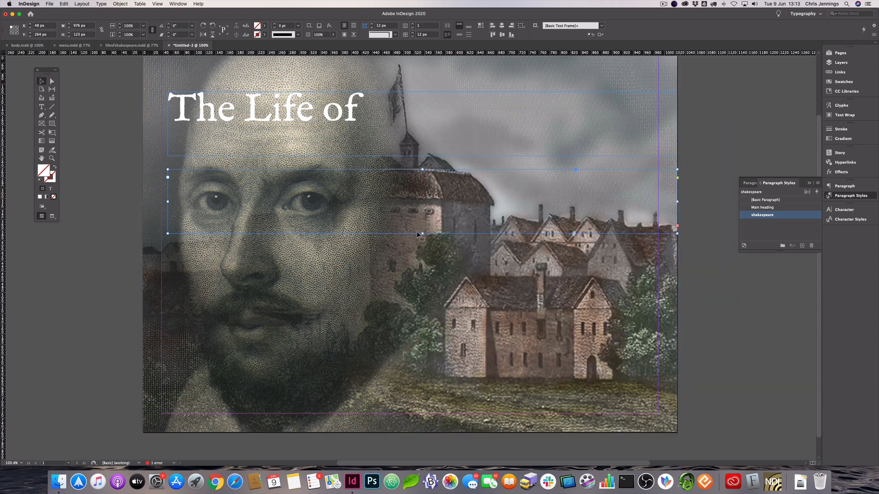
- Extend the lower title frame to a height of 169 px and correct its text to "Shakespeare"
drag(422, 234, 435, 256)
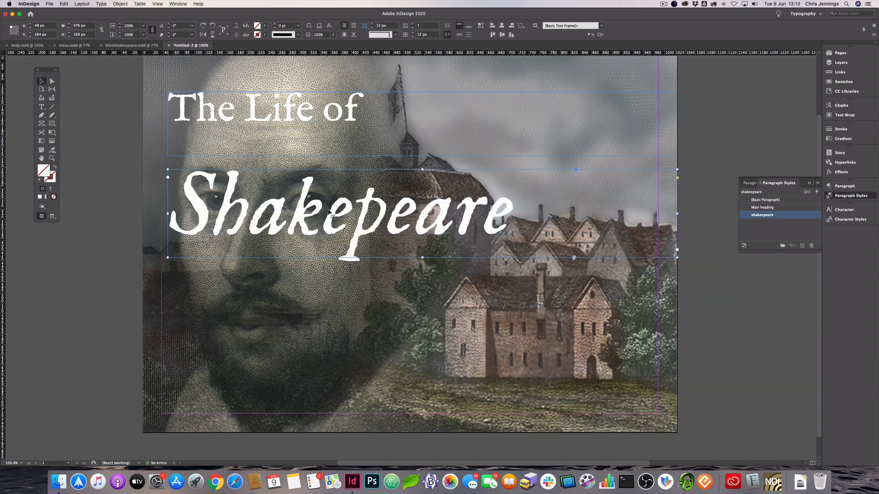
double_click(357, 214)
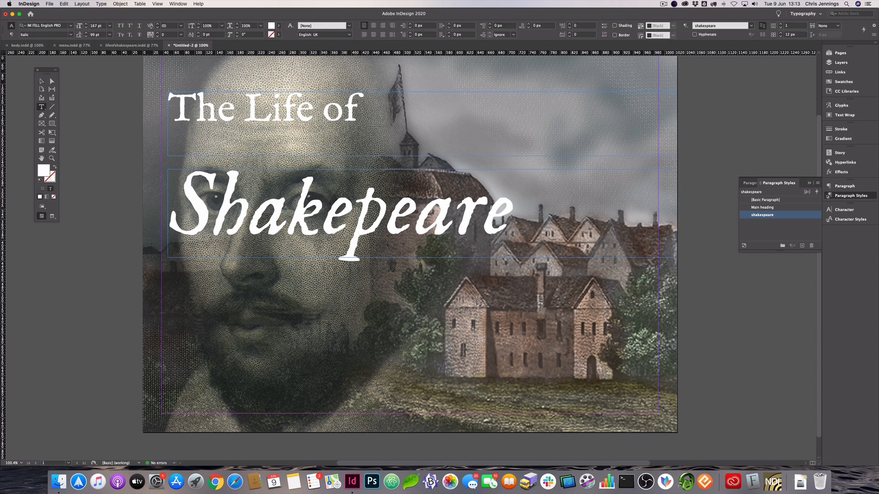
text(s)
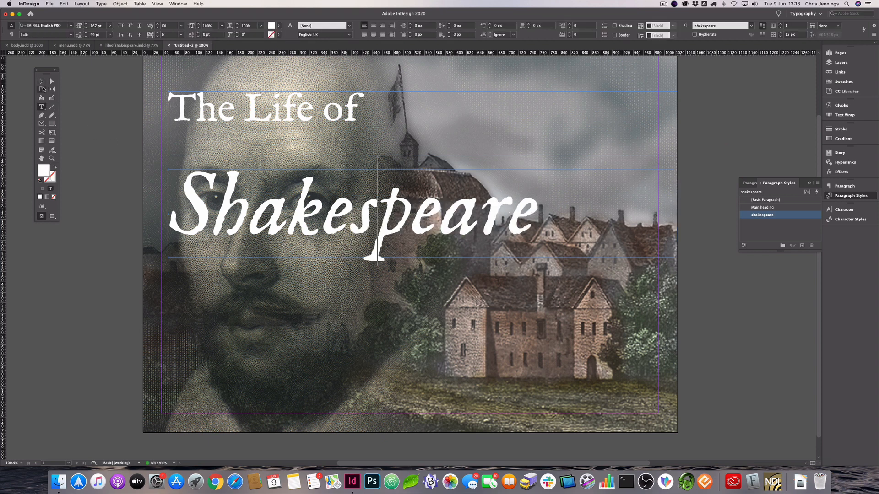
key(Escape)
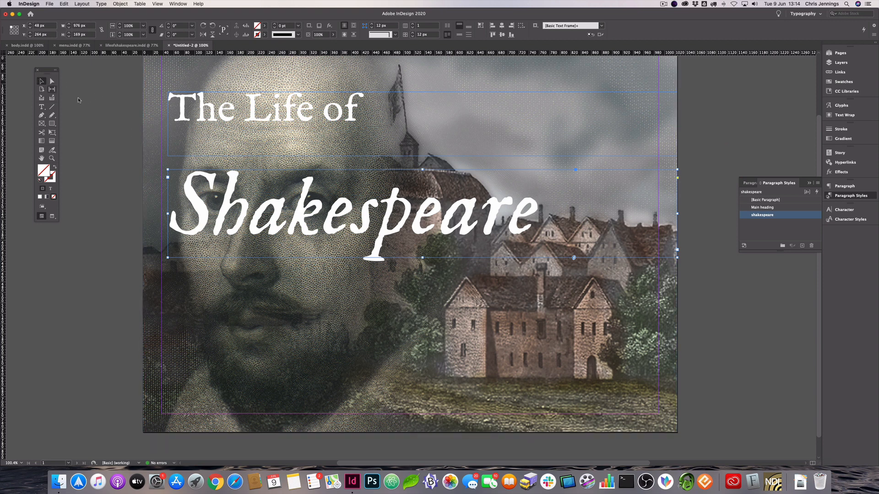
- Narrow "The Life of" frame to about 465 px at X 226, Y 114 px, and place the "Shakespeare" frame at about X 96, Y 157 px
drag(313, 226, 317, 189)
drag(295, 119, 345, 122)
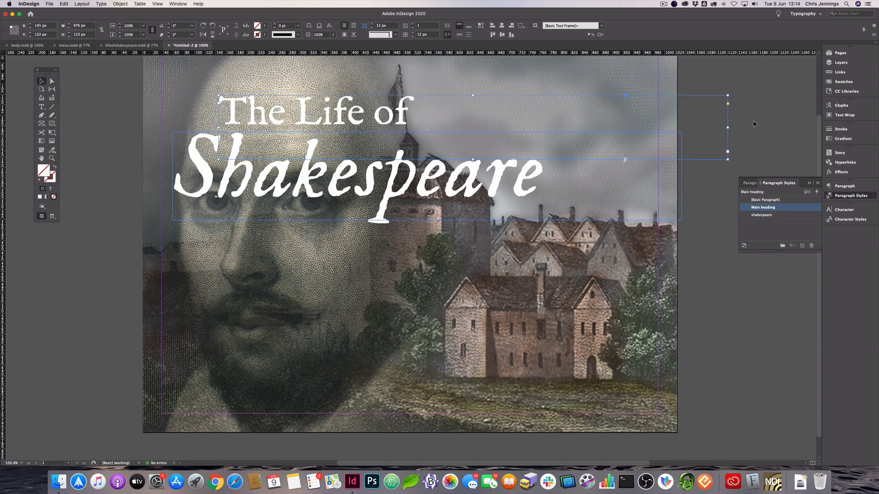
drag(727, 127, 415, 113)
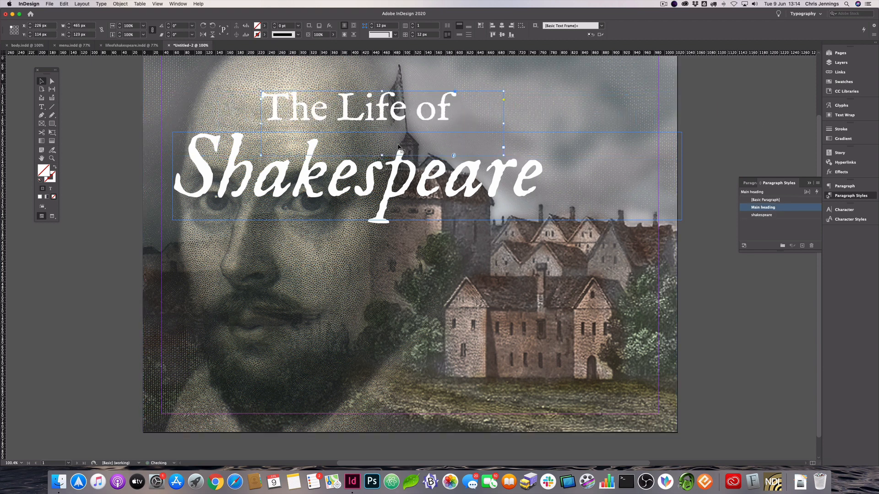
click(363, 174)
drag(363, 175, 389, 164)
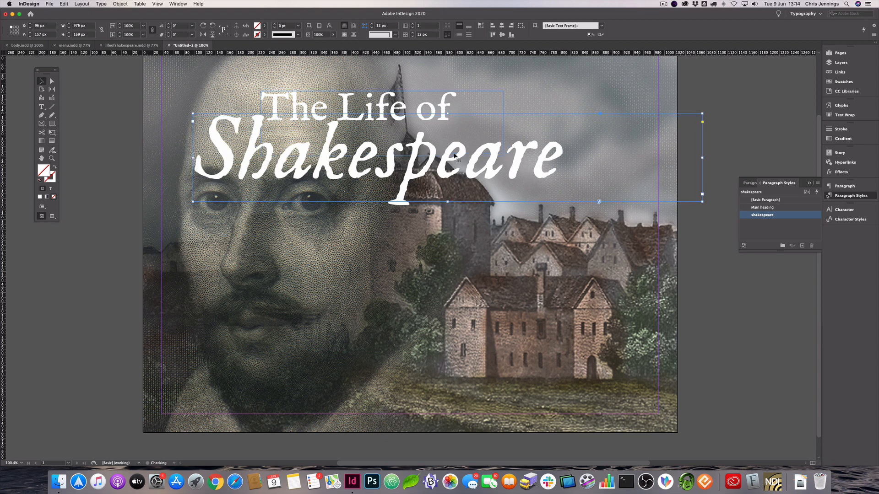
- Apply the OpenType Swash feature to the final "e" of "Shakespeare" and deselect the text
double_click(547, 159)
drag(544, 160, 559, 160)
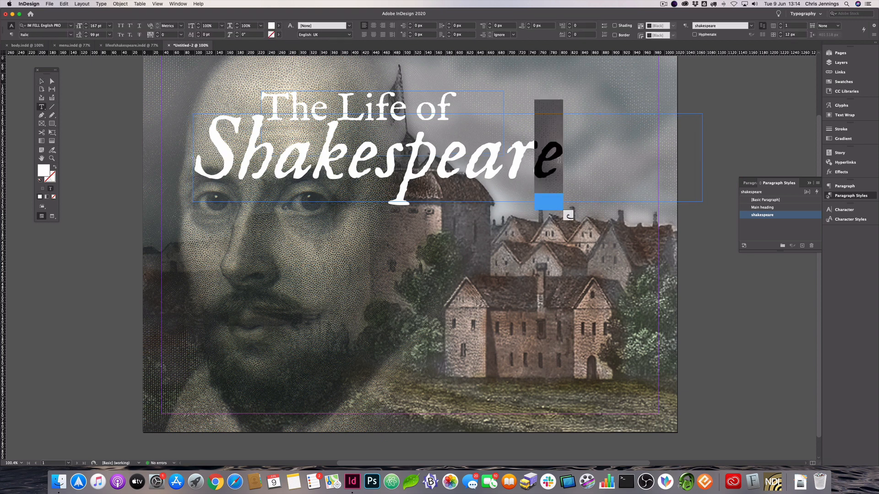
click(838, 211)
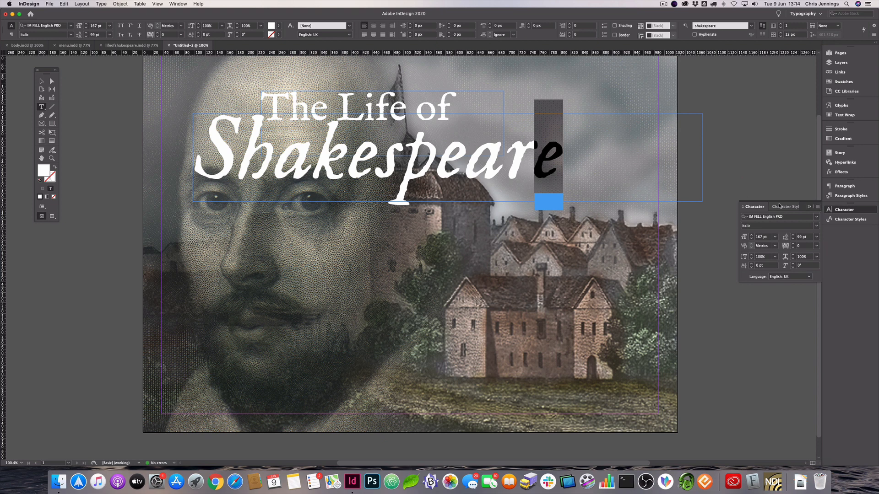
drag(750, 207, 348, 217)
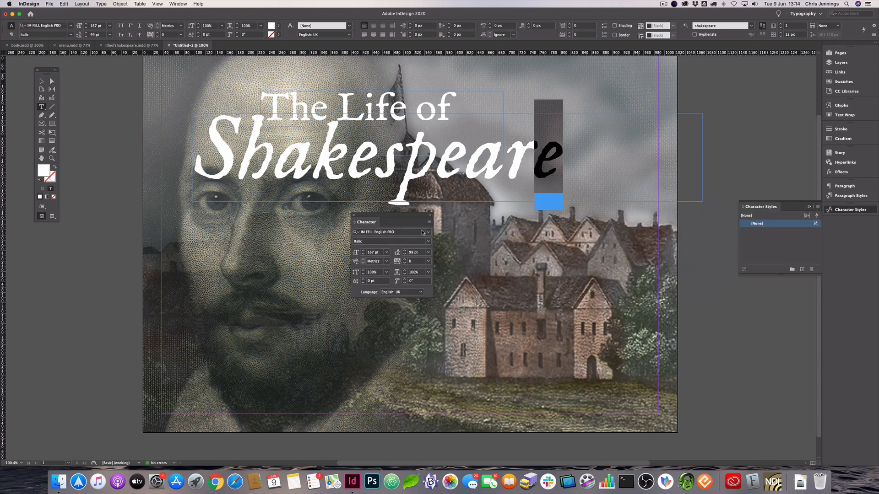
click(429, 222)
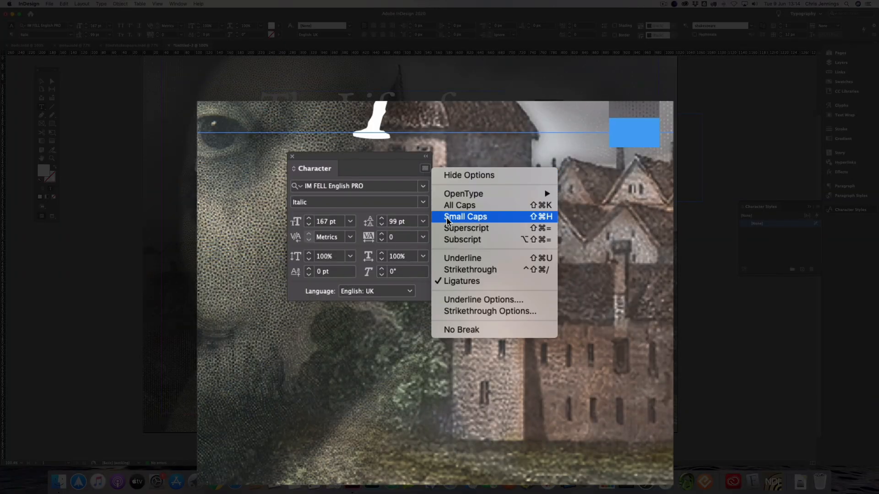
mouse_move(457, 195)
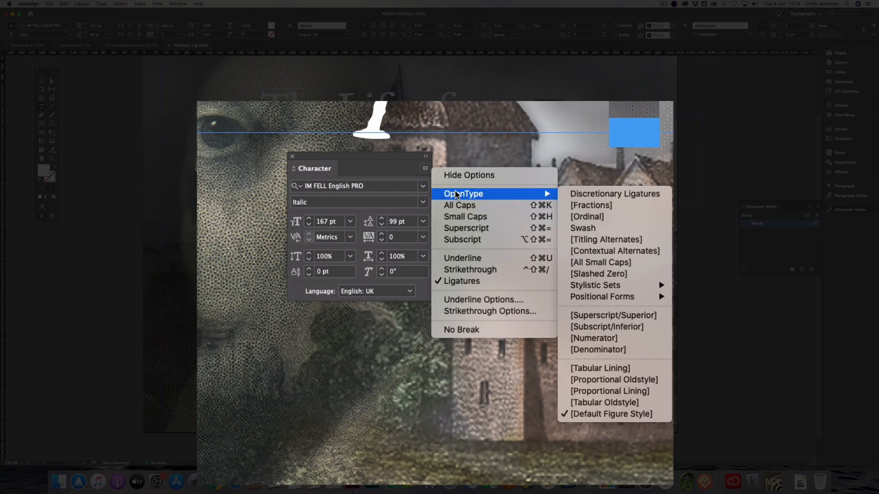
click(577, 229)
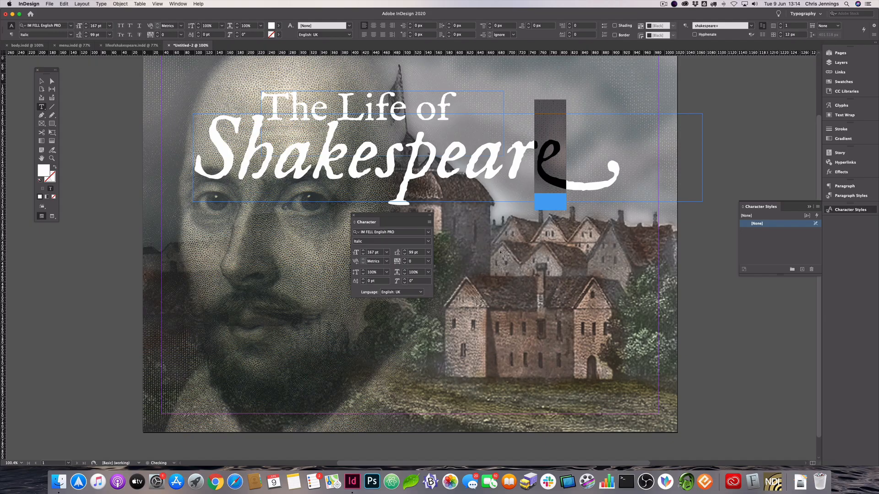
key(super+shift+a)
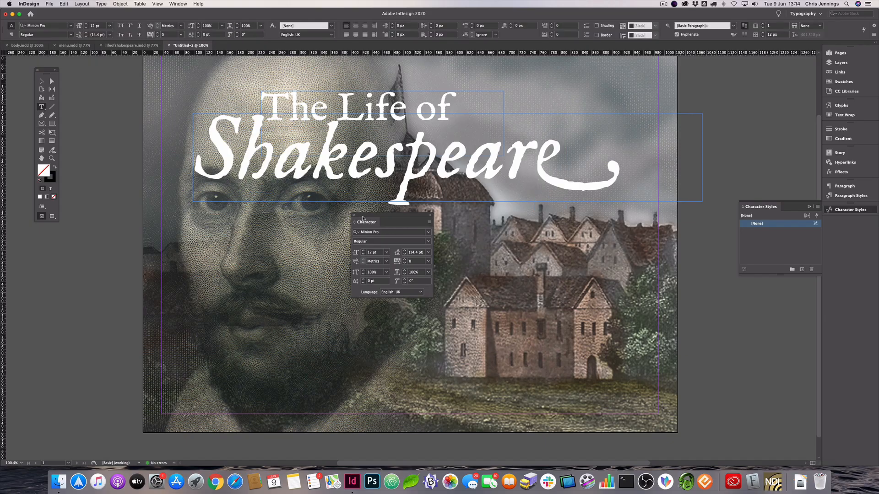
key(v)
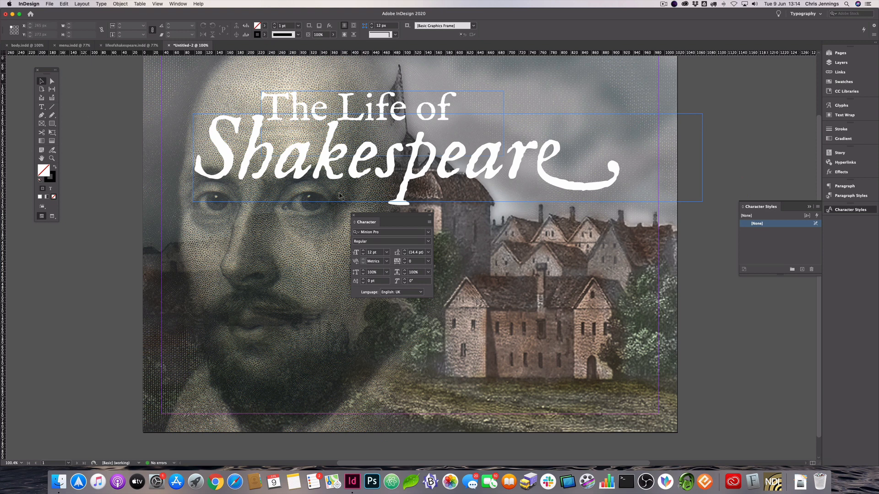
click(354, 216)
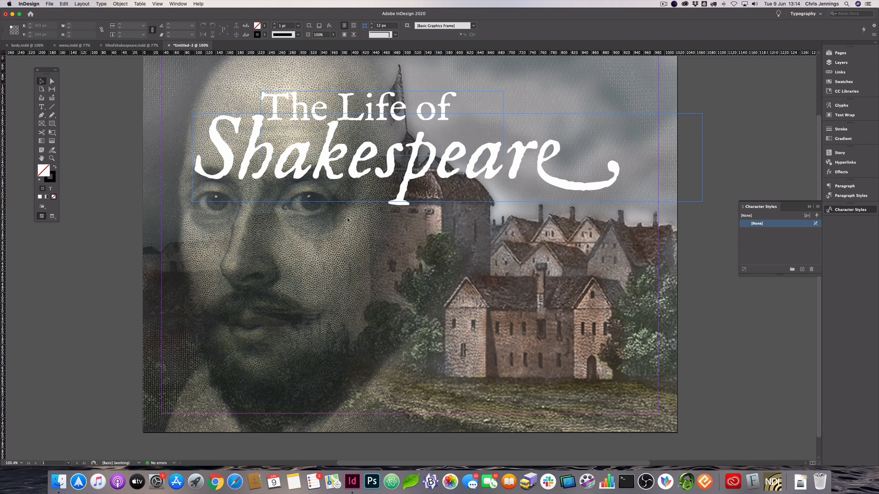
click(307, 213)
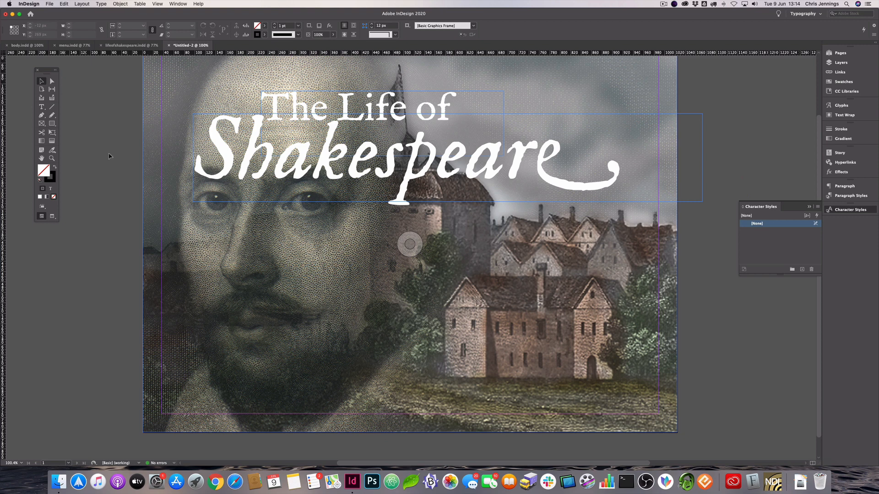
click(85, 146)
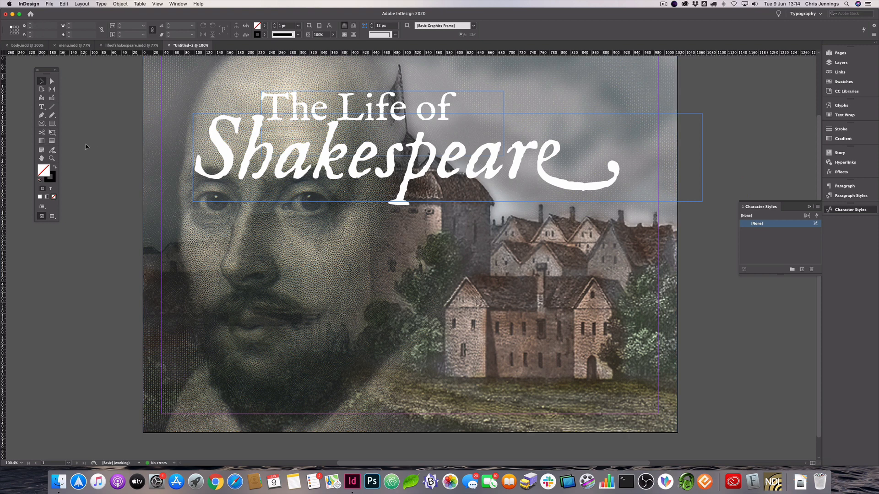
- Save the document as home.indd in the Life_of_Shakespeare folder
click(50, 7)
click(84, 69)
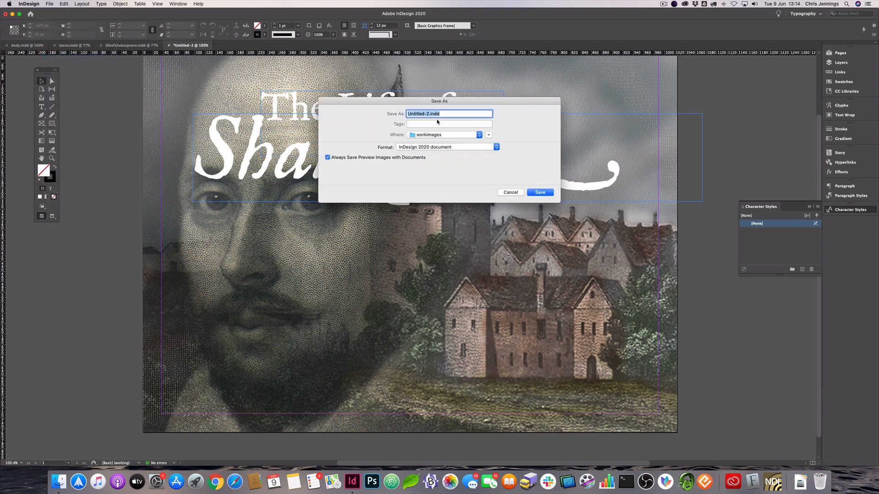
click(444, 134)
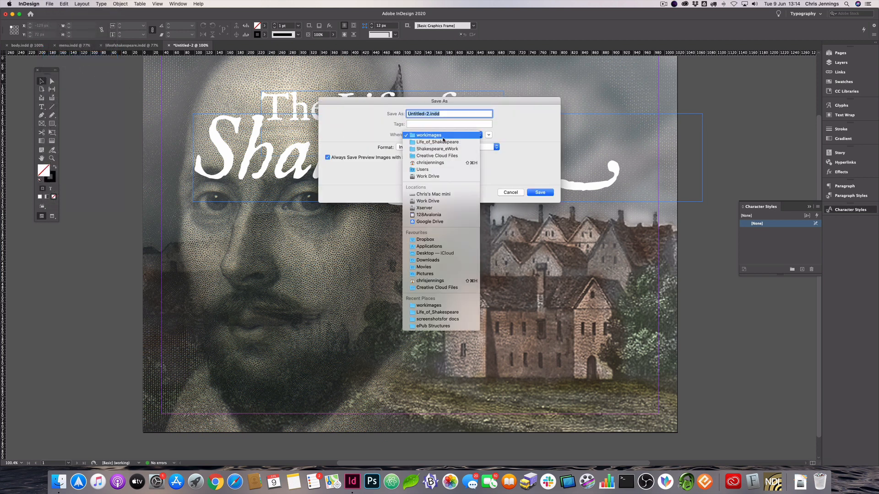
click(443, 142)
click(429, 114)
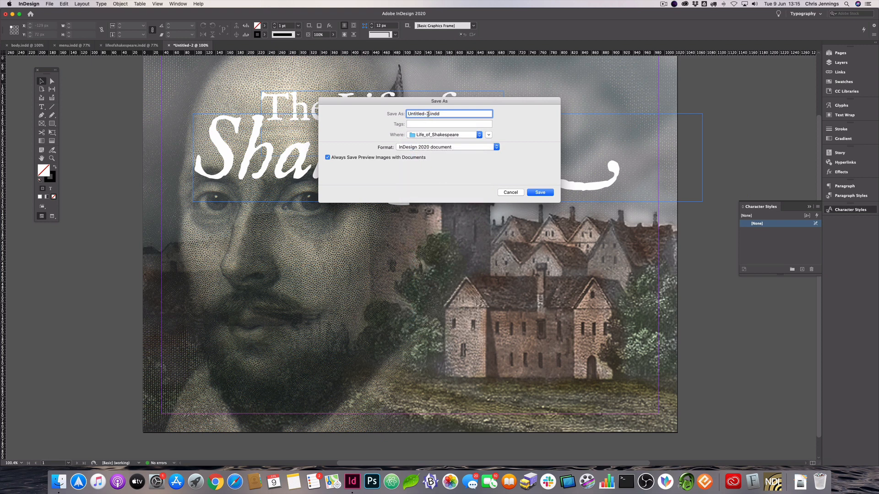
drag(425, 114, 403, 113)
text(home)
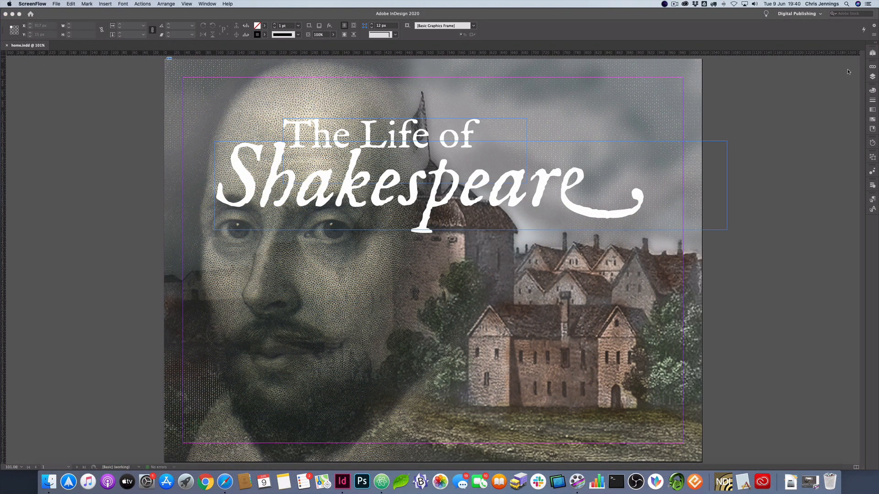
- Add a second page and draw a text frame on it from the left margin, about 650 px wide and the full height between the margins
click(873, 54)
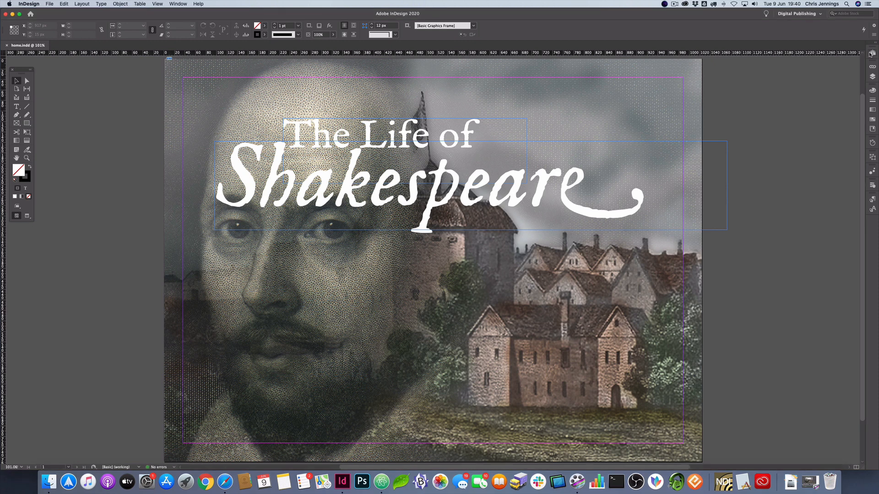
click(872, 54)
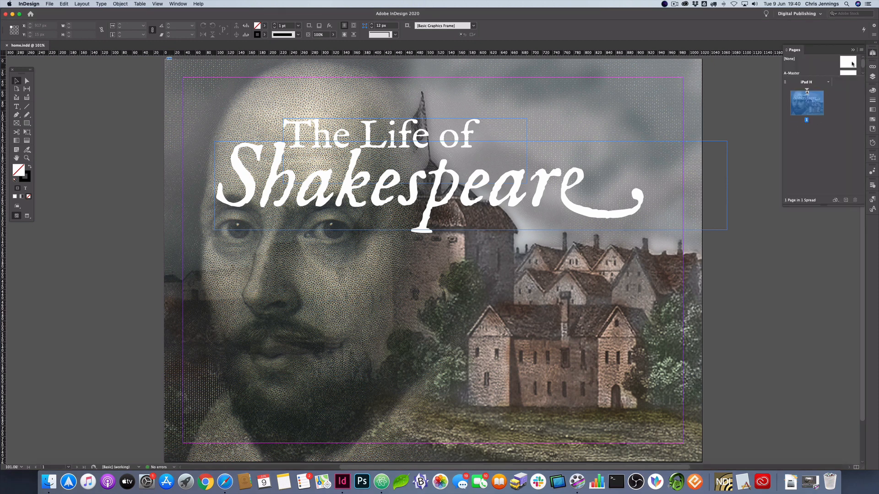
click(846, 200)
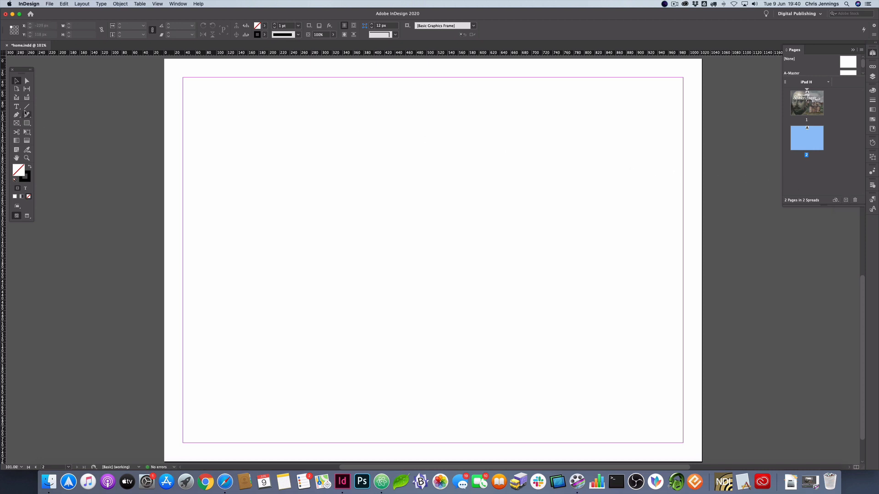
click(17, 106)
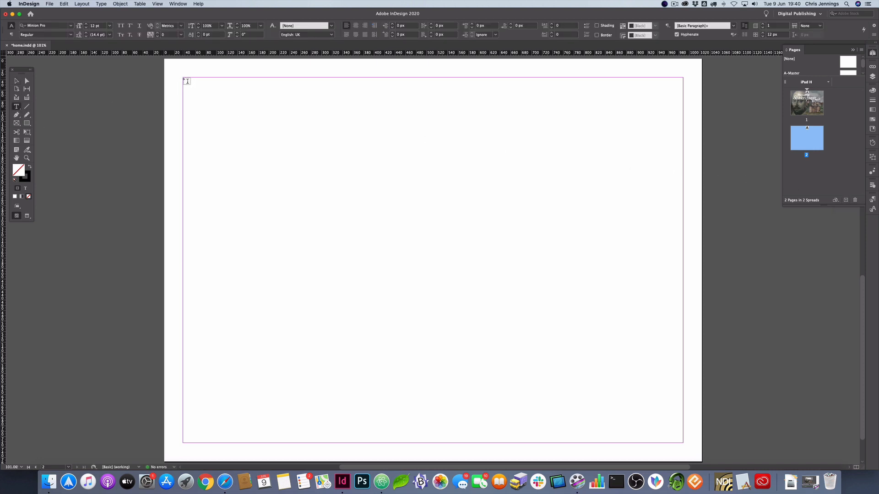
drag(183, 78, 523, 445)
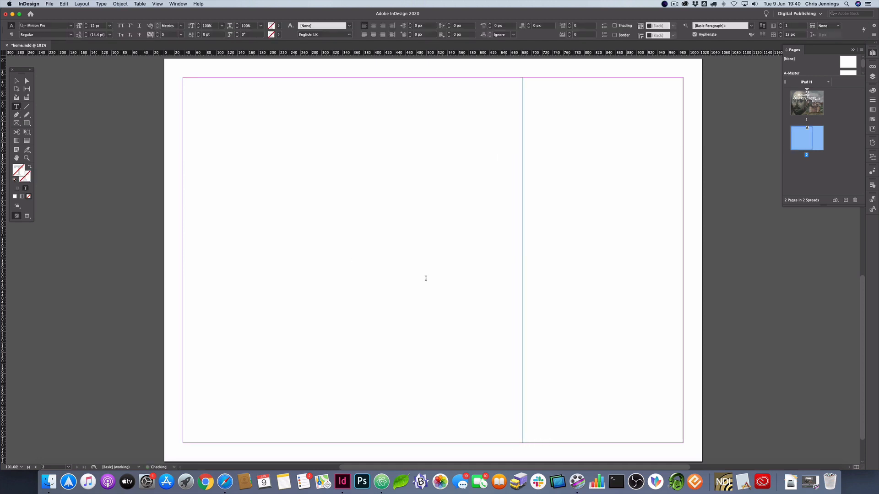
- Split the text frame on page 2 into two columns with a 30 px gutter
click(17, 81)
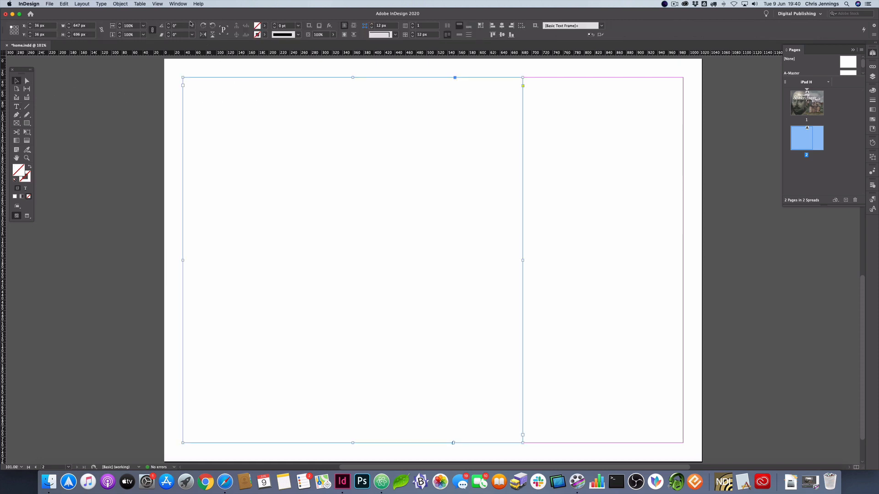
click(120, 4)
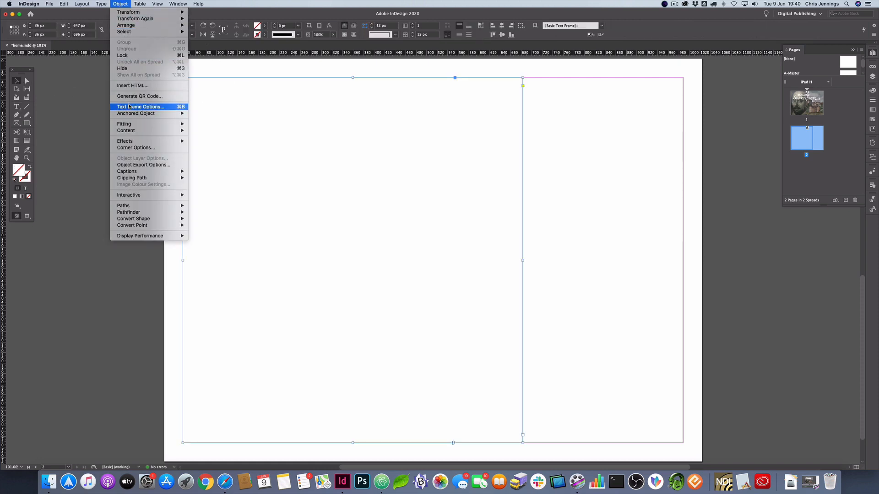
click(140, 106)
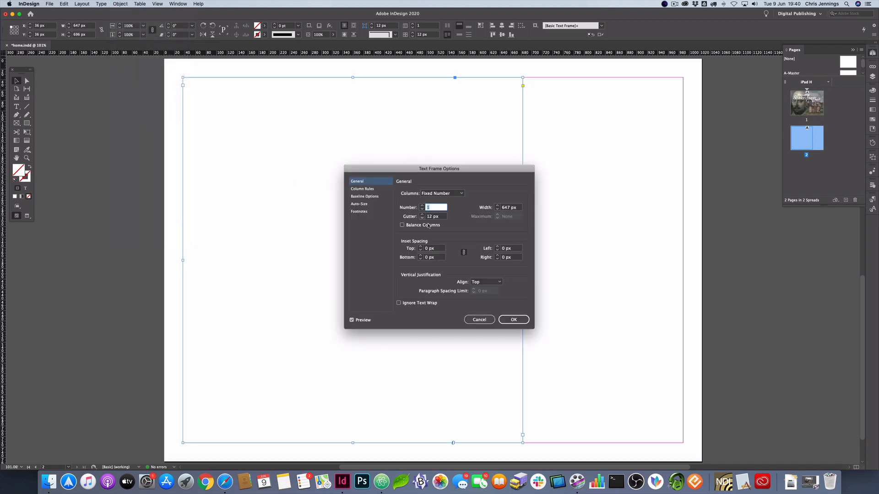
click(421, 206)
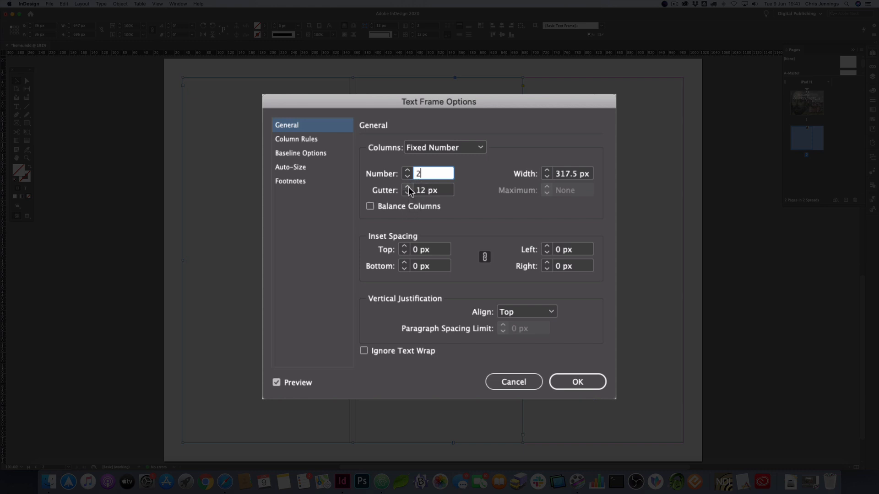
click(406, 187)
click(407, 186)
click(407, 187)
click(407, 187)
click(407, 187)
click(407, 187)
click(407, 187)
click(406, 187)
click(407, 187)
click(407, 187)
click(407, 187)
click(407, 186)
click(406, 186)
click(407, 187)
click(407, 187)
click(407, 187)
- Insert a 1 pt black column rule at 50% tint between the frame's columns, apply the frame options and deselect the frame
click(303, 139)
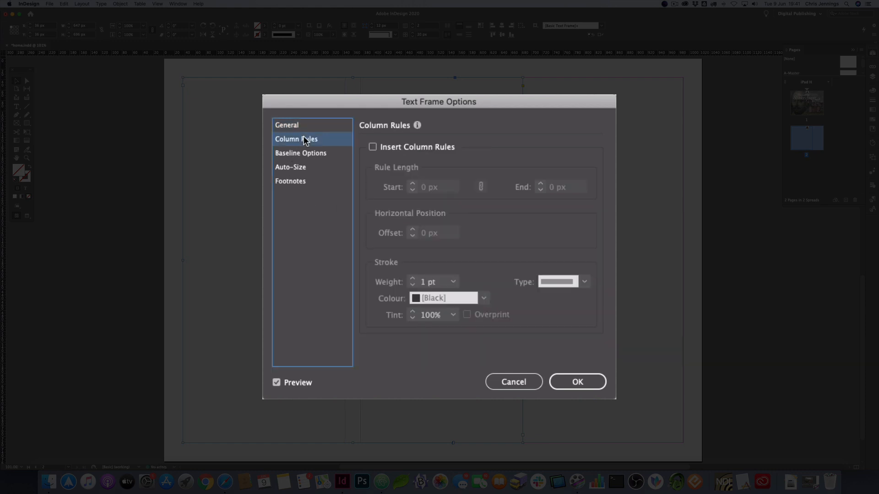
click(373, 147)
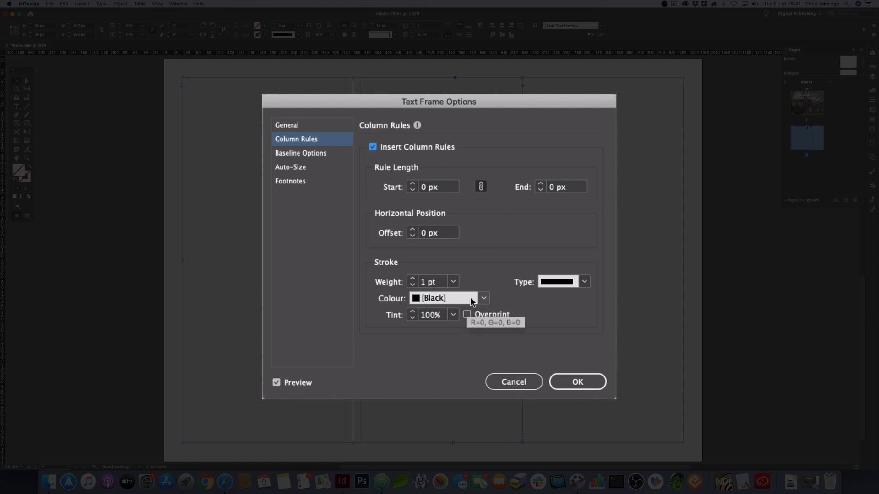
click(453, 315)
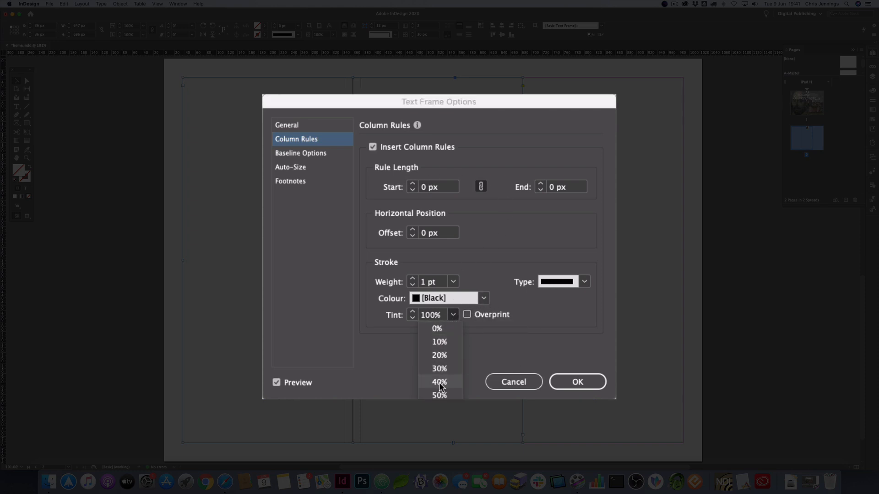
click(439, 395)
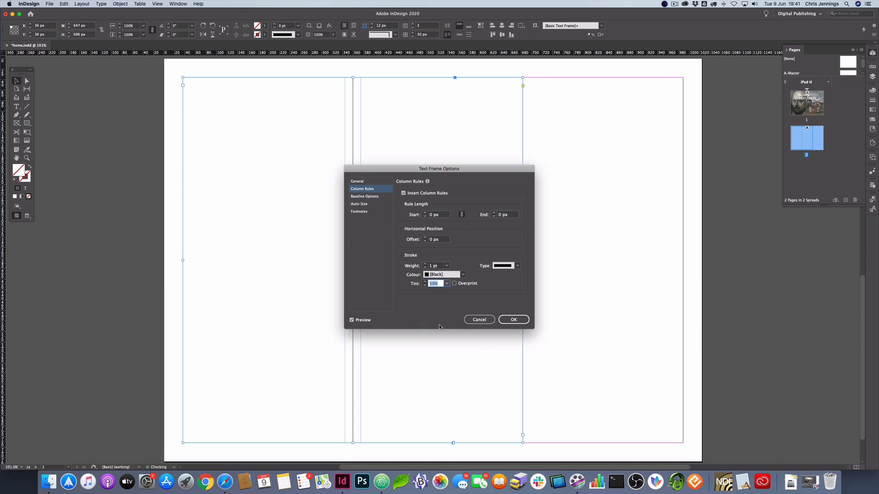
click(514, 320)
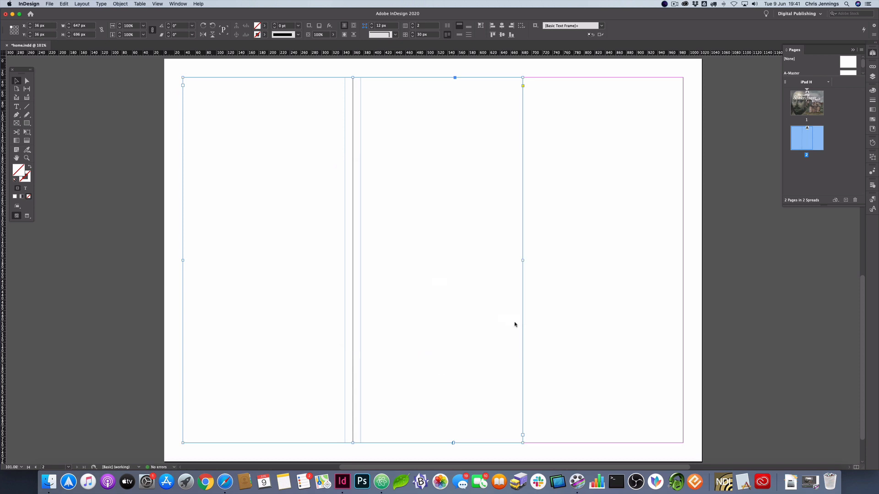
click(126, 180)
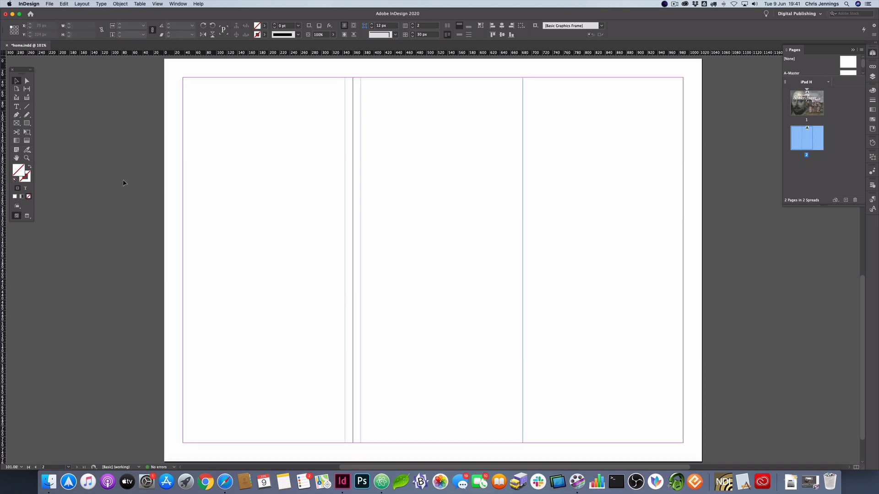
- Switch to Atom and copy the "Our Knowledge of Shakespeare" heading and its two paragraphs from Outline-of-his-life.md, without the heading's ## marks
click(382, 482)
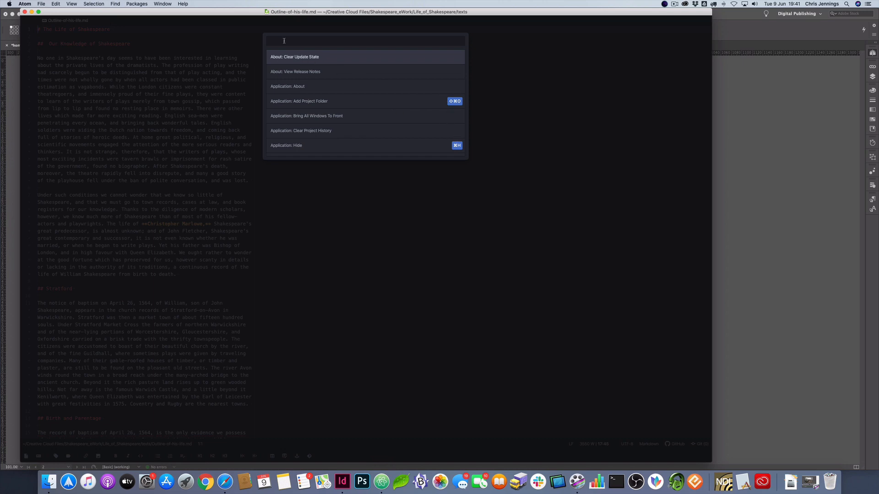
click(275, 58)
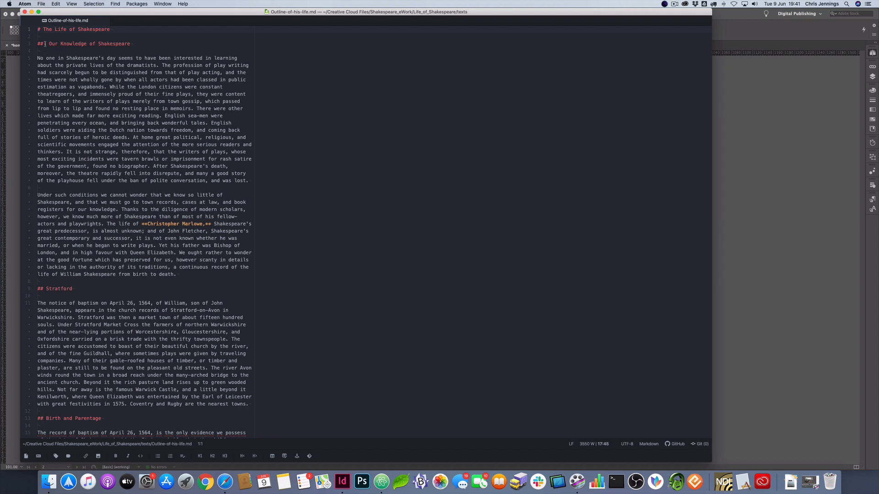
drag(49, 42, 182, 272)
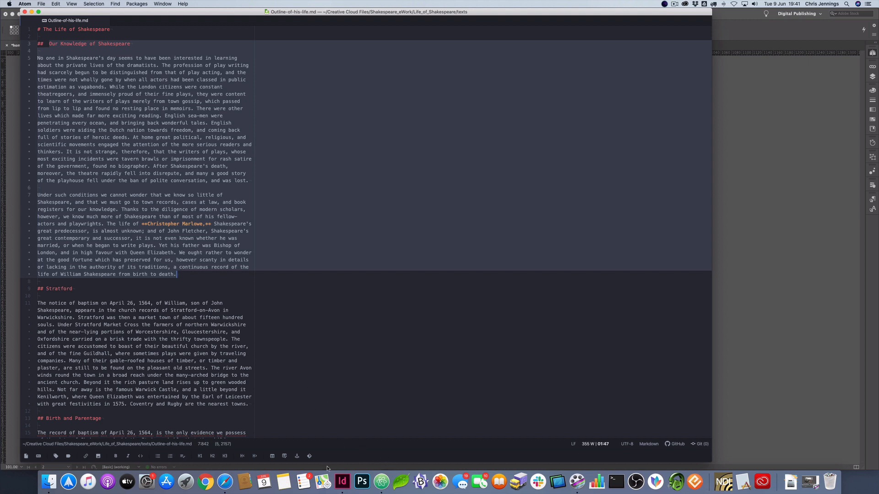
- Switch back to InDesign and paste the copied passage into the two-column text frame on page 2
click(343, 481)
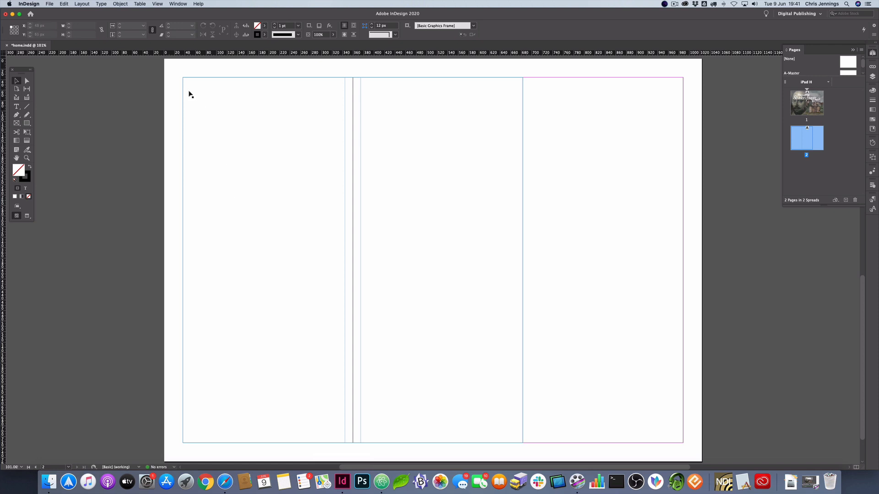
click(16, 106)
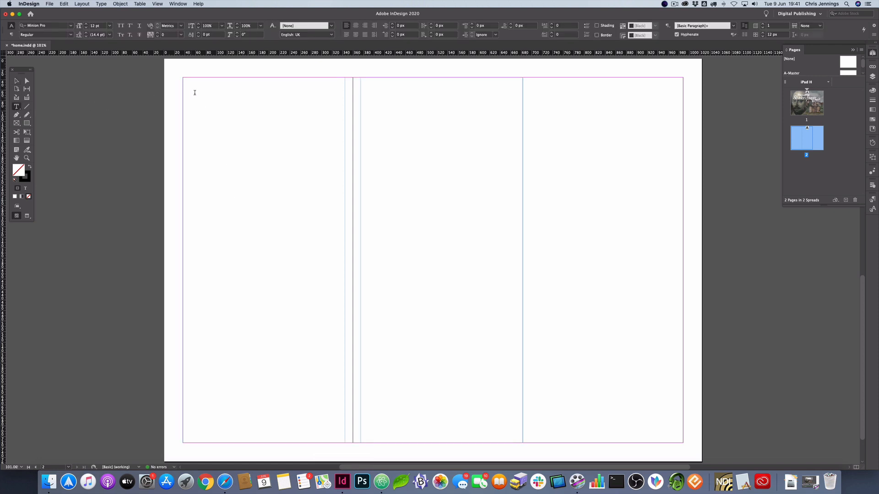
click(187, 86)
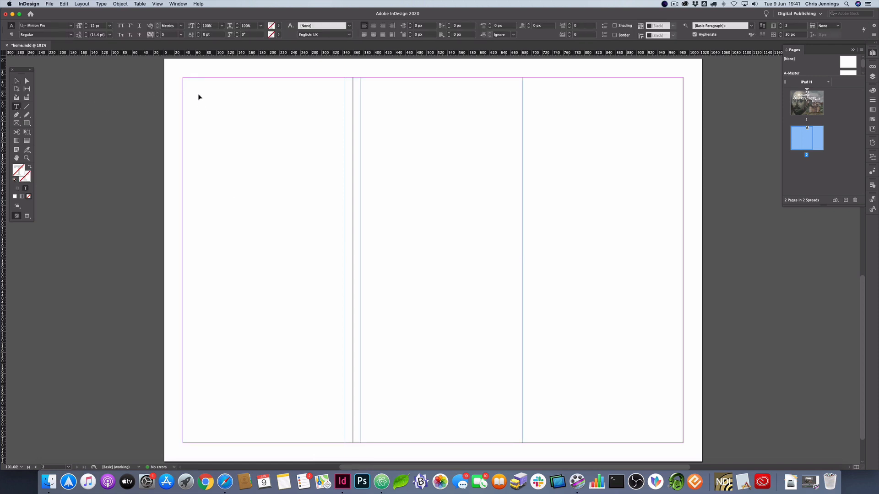
key(super+v)
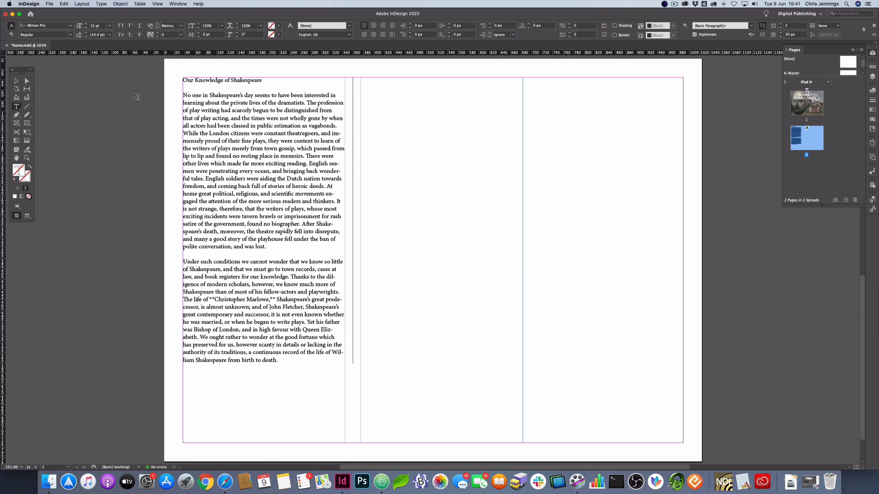
- Show the hidden characters in the pasted text
click(191, 105)
click(266, 247)
click(102, 4)
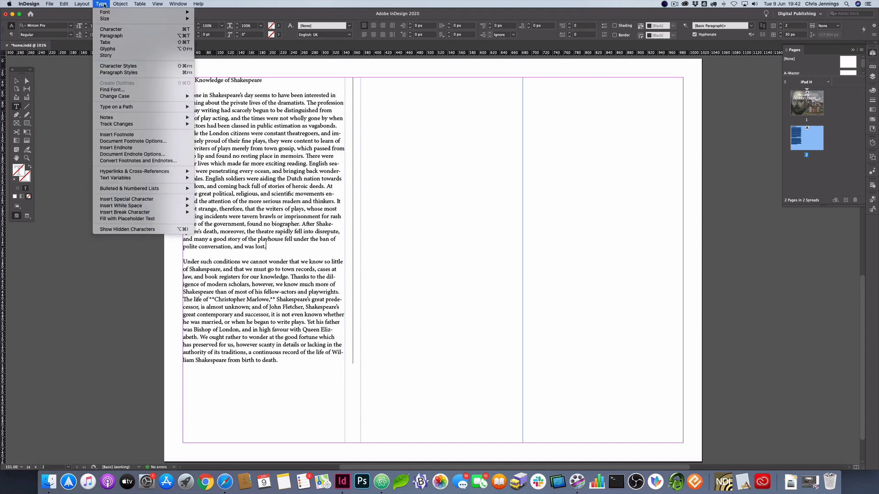
click(130, 230)
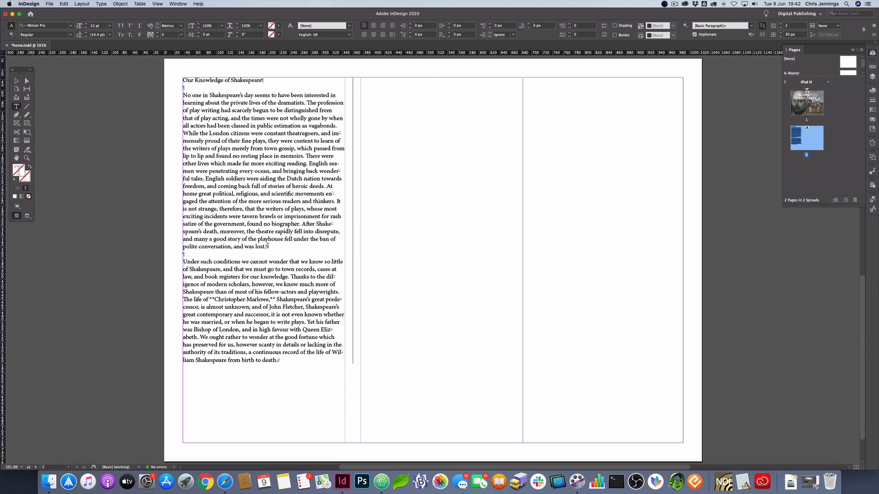
- Create a paragraph style named bodytext and apply it to the first full paragraph, "No one in Shakespeare's day…"
click(261, 231)
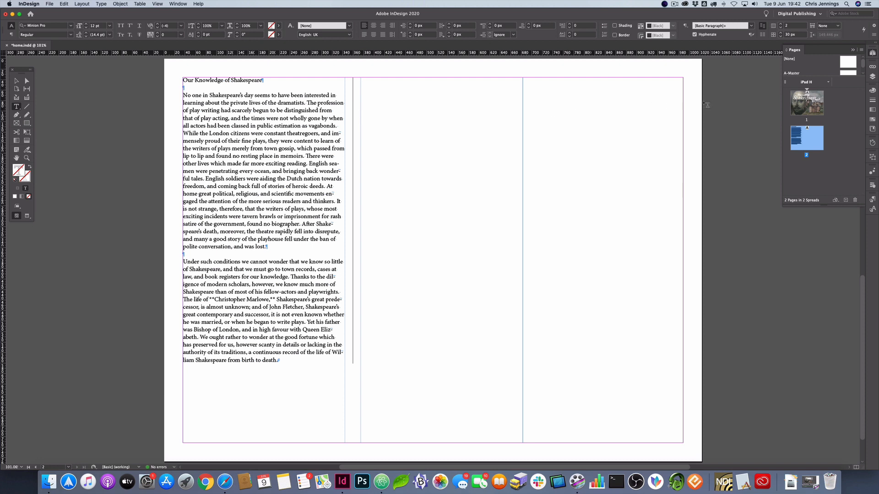
click(874, 211)
click(873, 200)
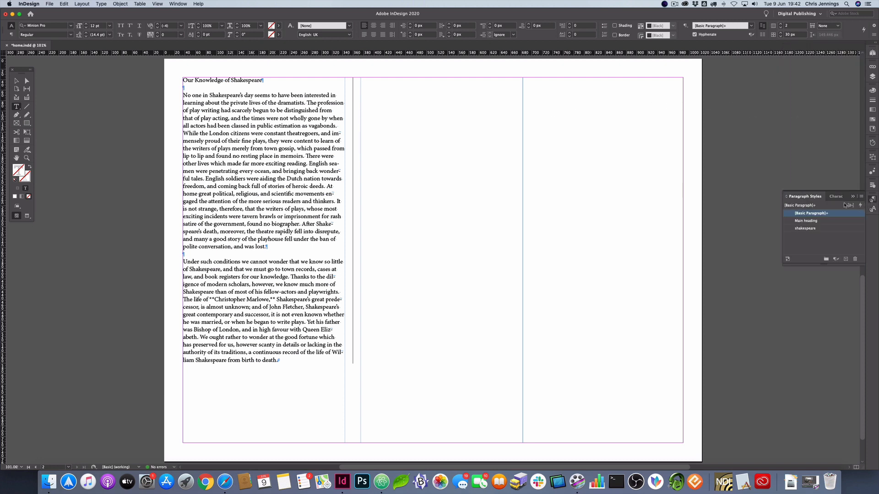
click(820, 245)
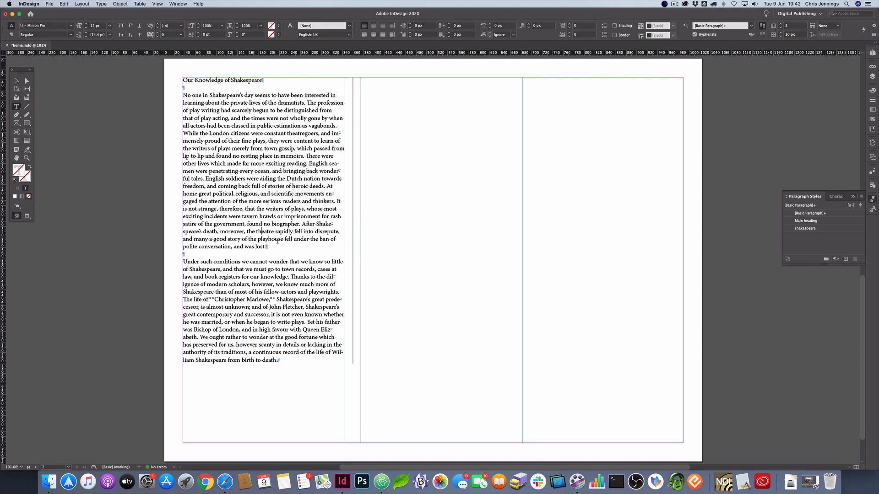
drag(275, 247, 183, 95)
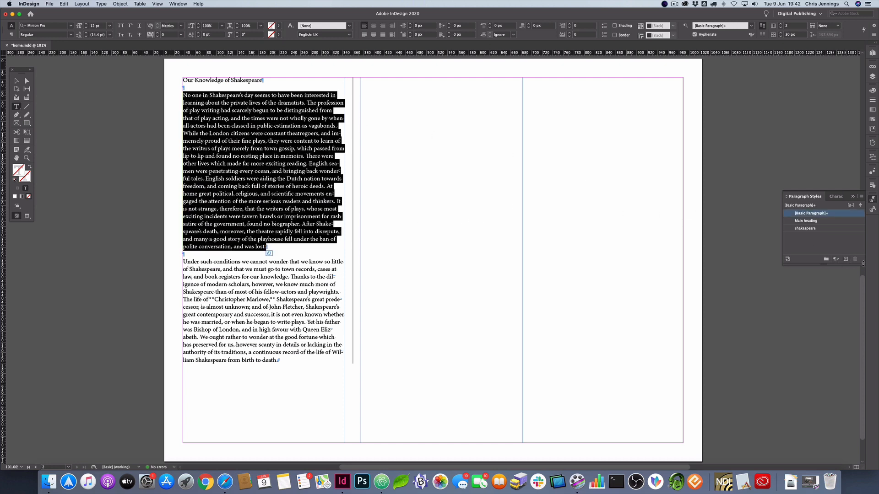
click(845, 259)
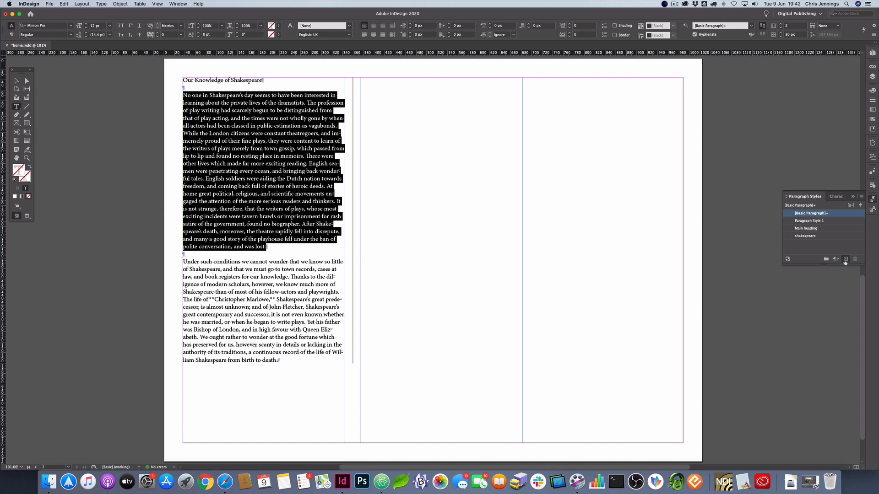
click(812, 221)
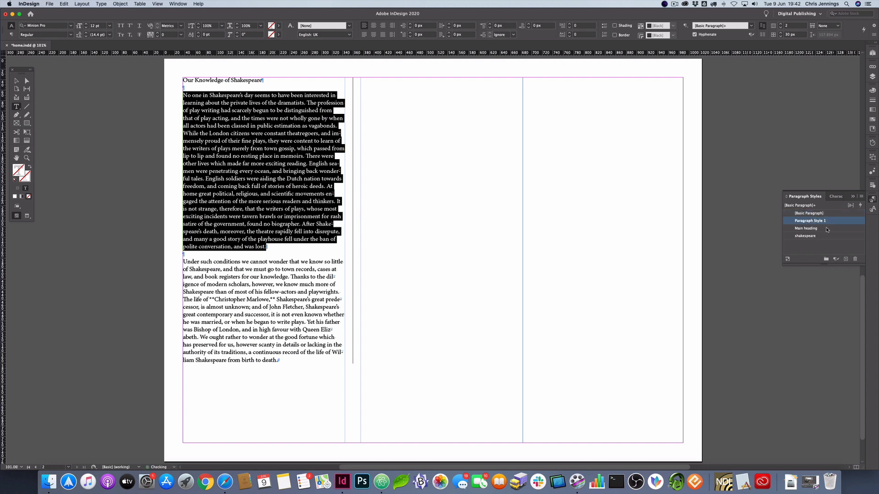
double_click(811, 222)
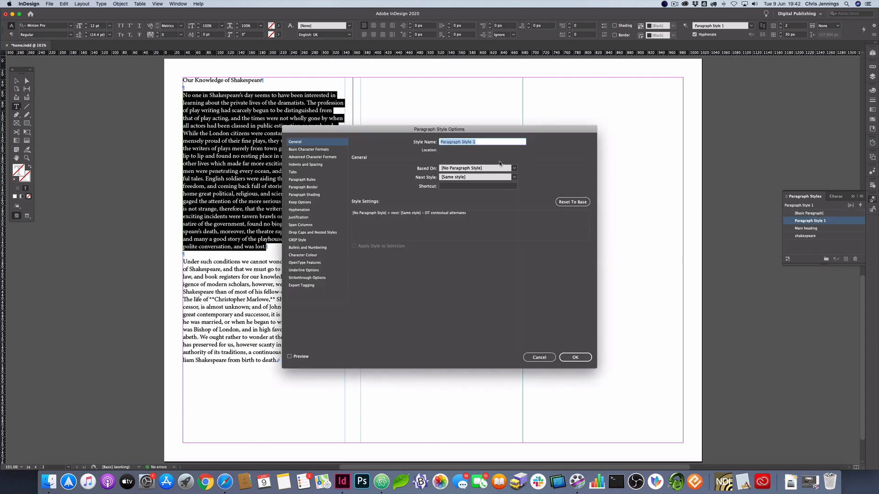
text(bodyt)
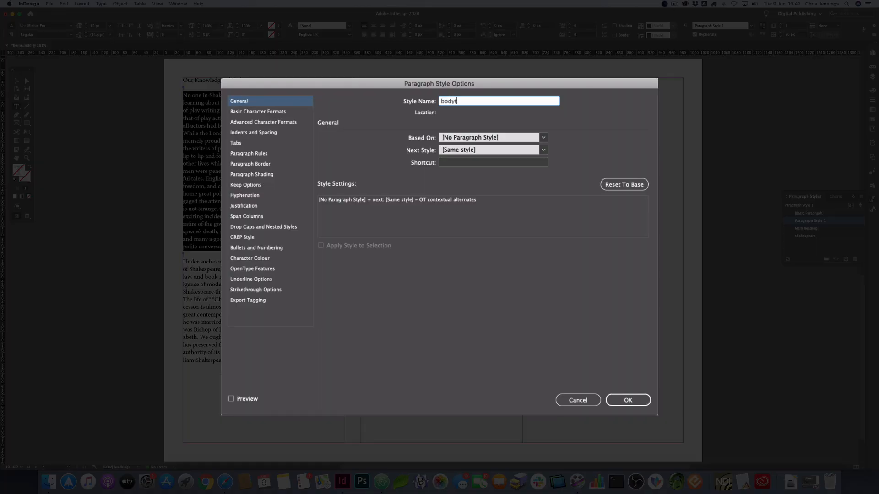
text(ext)
- Set the bodytext style's font size to 16 pt with the preview turned on
click(247, 111)
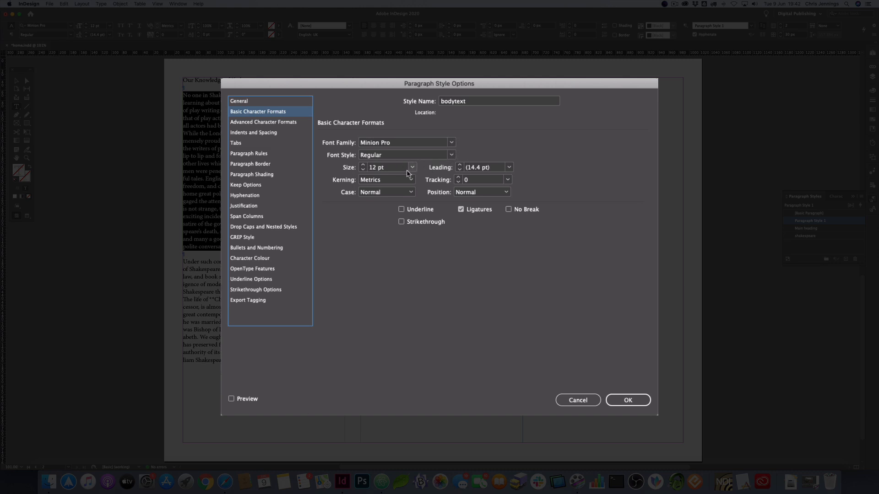
click(362, 165)
click(362, 166)
click(362, 165)
click(363, 166)
click(362, 166)
click(363, 165)
click(230, 398)
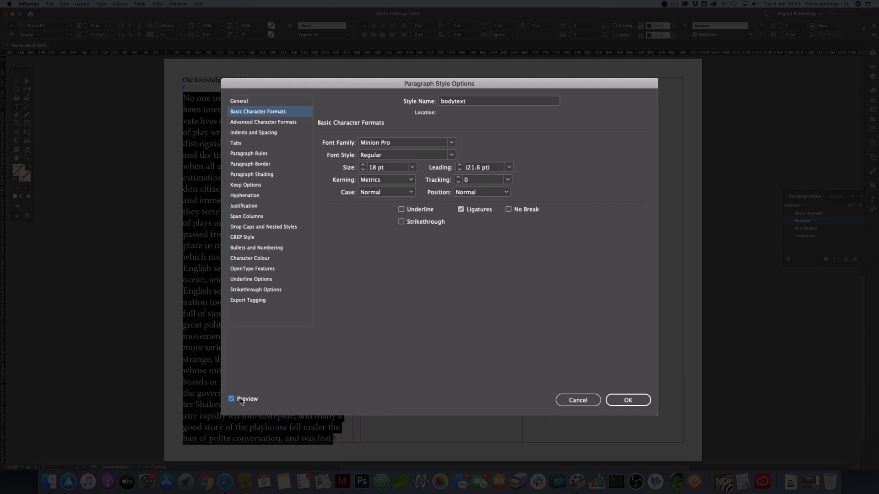
click(363, 169)
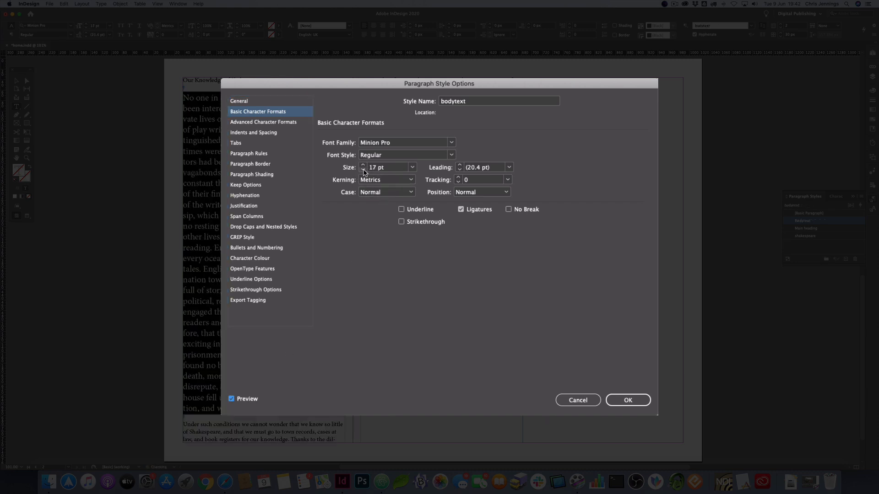
click(363, 170)
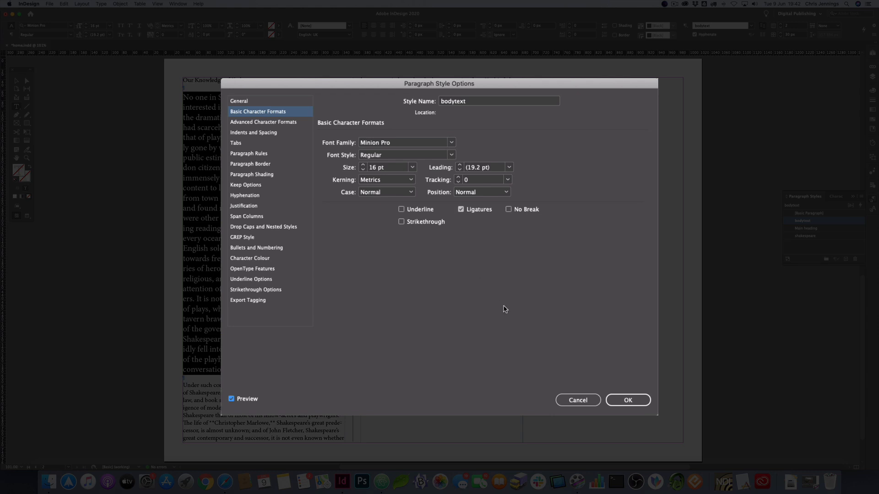
- Set the bodytext style's Space After to 15 px and apply the style options
click(254, 132)
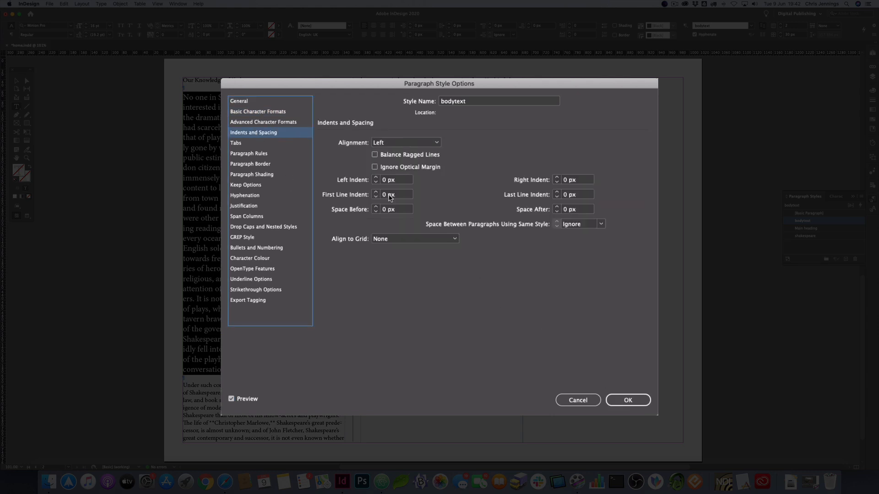
click(557, 208)
click(556, 207)
click(556, 207)
click(557, 208)
click(557, 208)
click(556, 207)
click(557, 208)
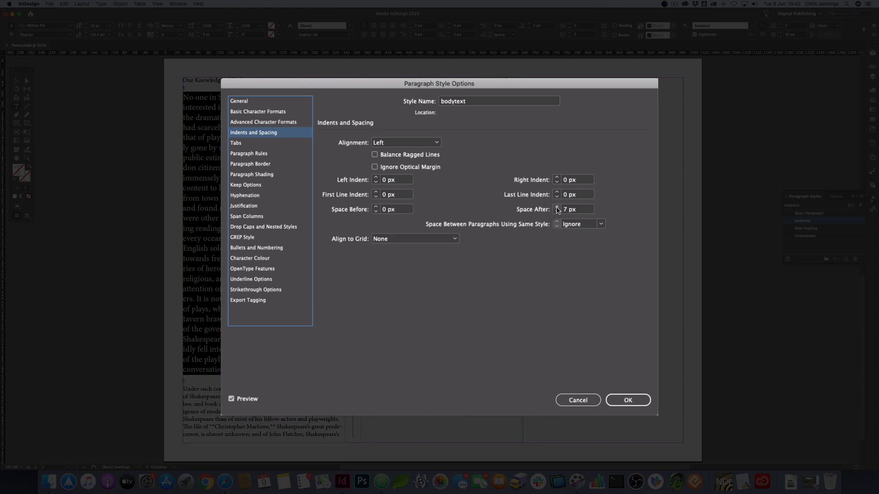
click(557, 207)
click(557, 208)
click(556, 207)
click(557, 207)
click(556, 207)
click(556, 208)
click(557, 208)
click(556, 207)
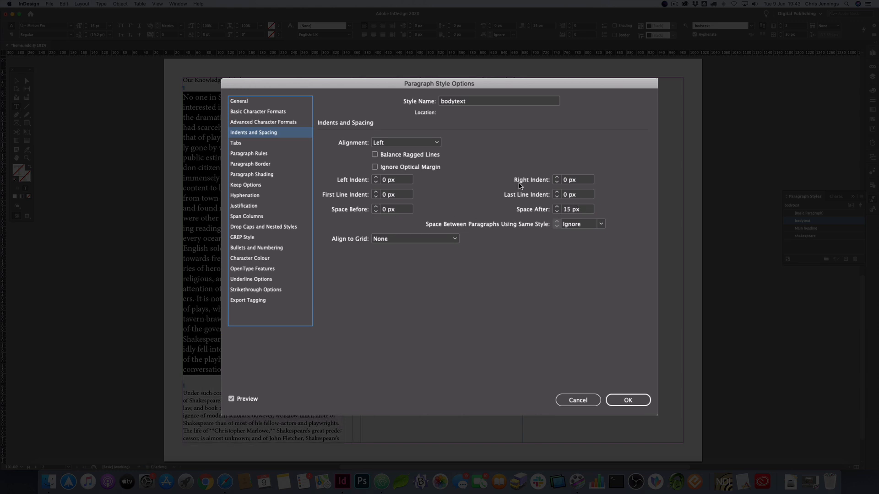
click(622, 401)
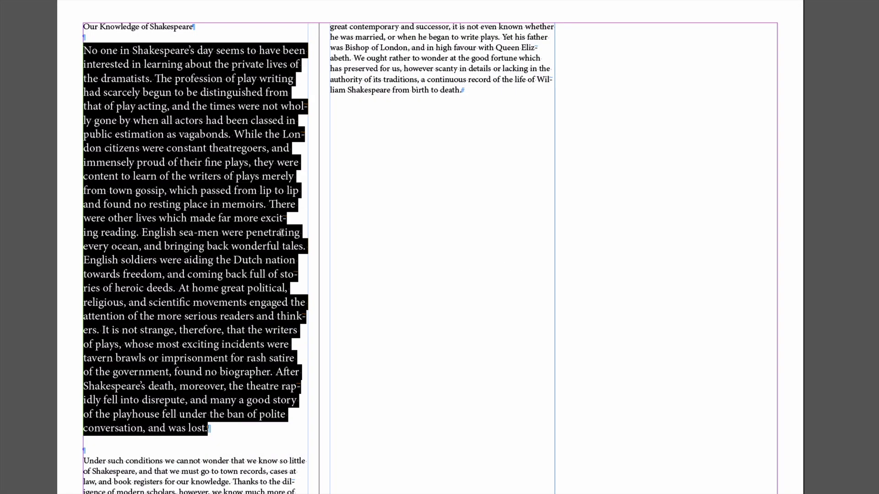
- Apply the bodytext paragraph style to all of the text in the two-column frame
click(281, 232)
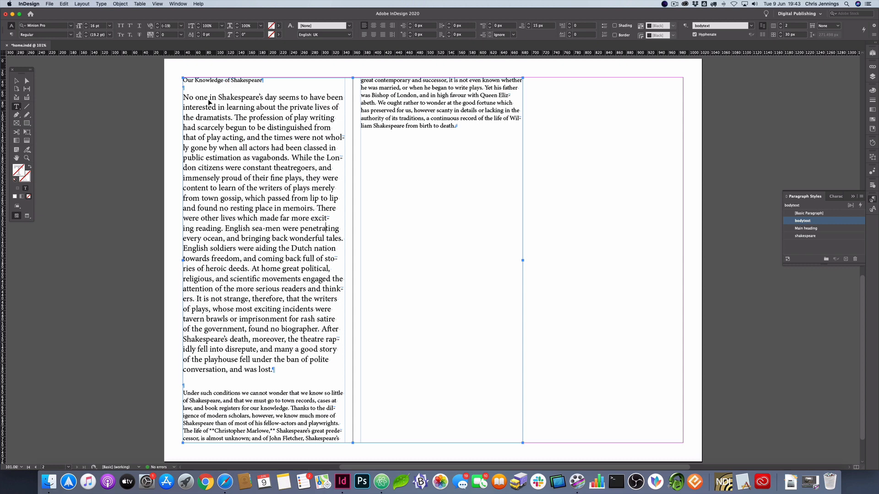
key(super+a)
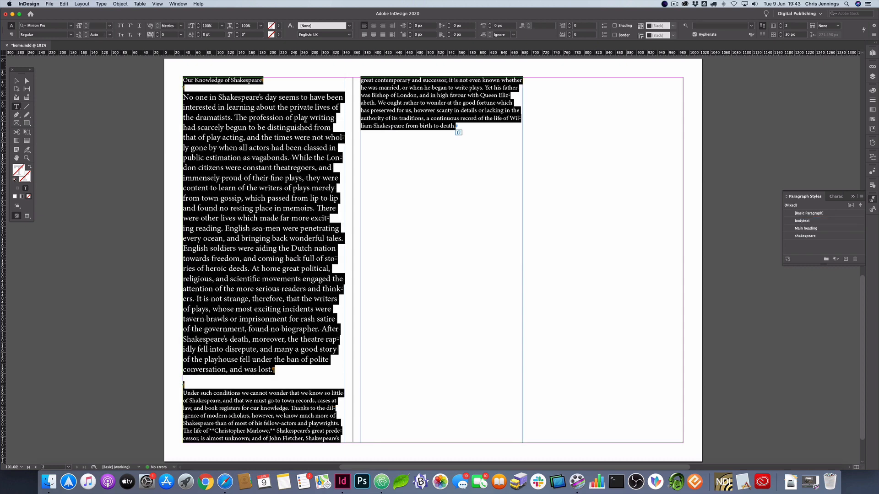
click(807, 223)
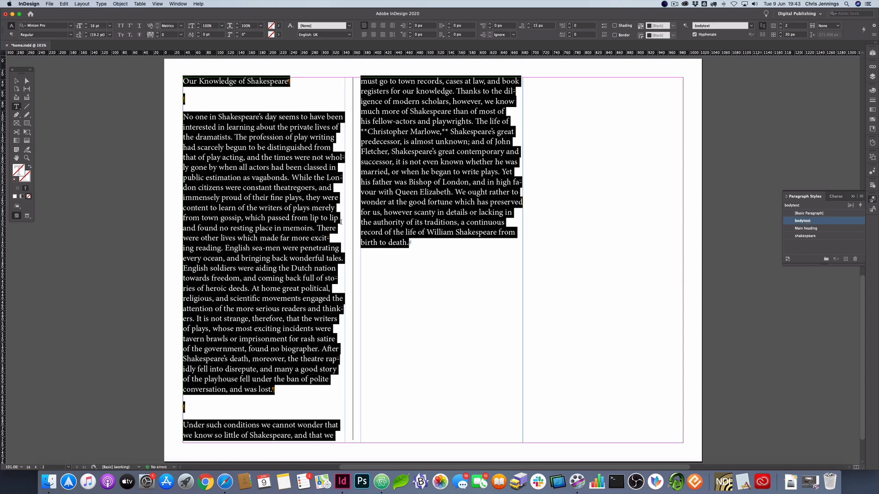
- Delete the empty paragraphs before "Under such conditions" and below the line "Our Knowledge of Shakespeare"
click(200, 408)
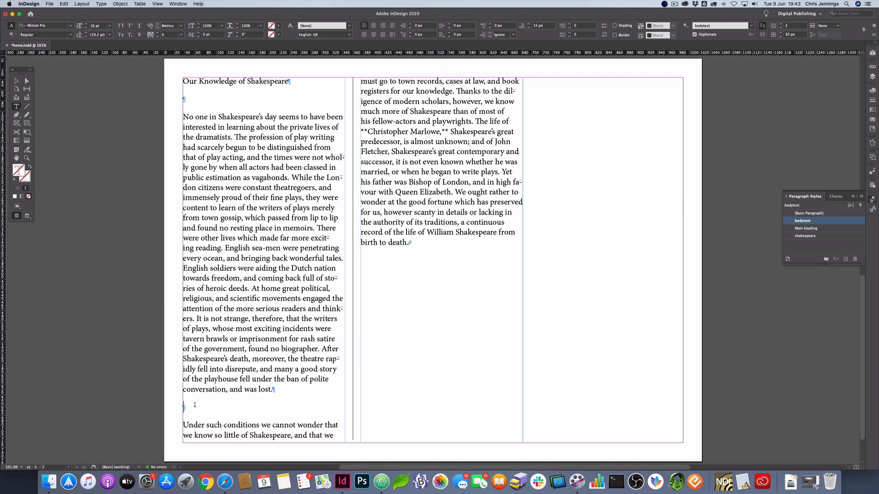
key(BackSpace)
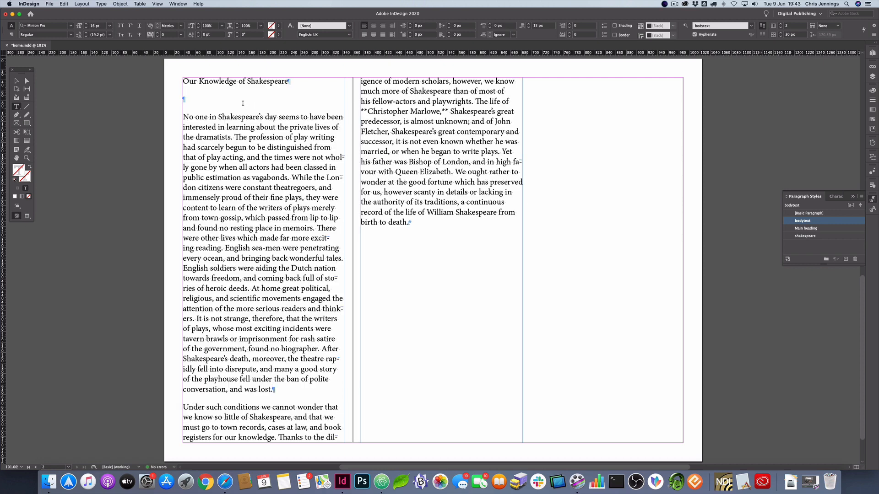
click(187, 99)
key(Delete)
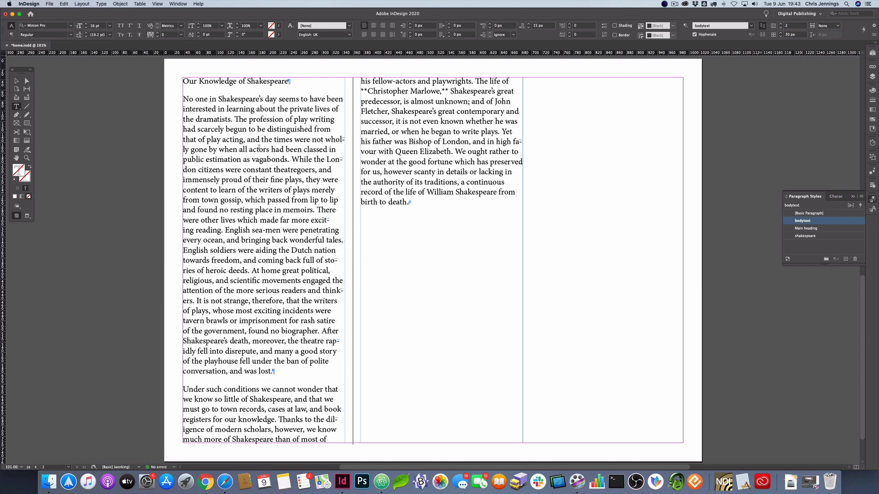
- Create a paragraph style named chapter heading, based on bodytext, for the line "Our Knowledge of Shakespeare"
click(206, 81)
click(846, 259)
double_click(804, 228)
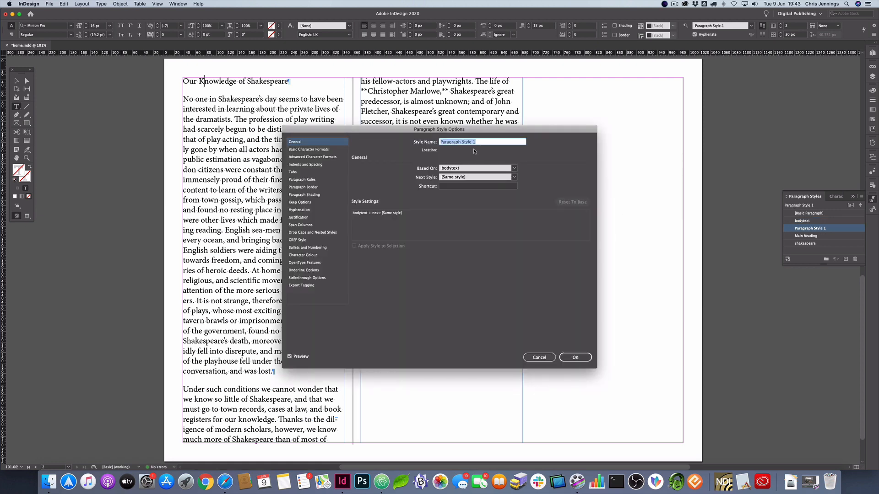
text(chapter heading)
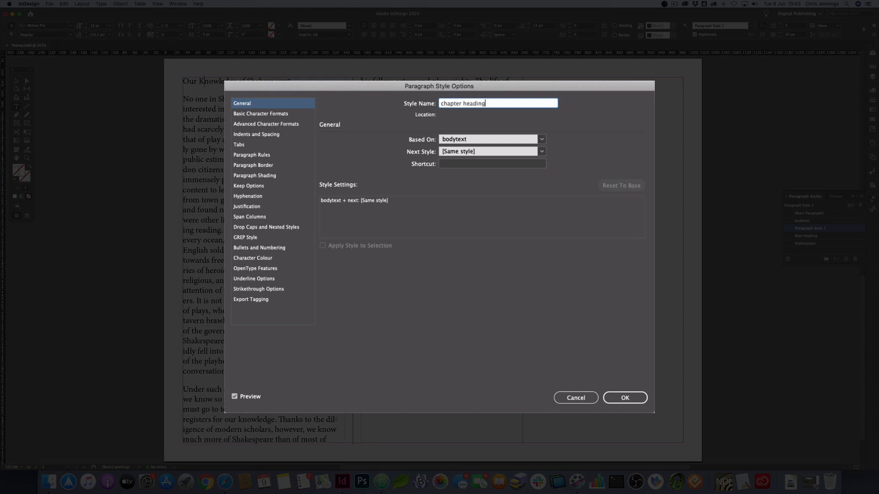
- Set the chapter heading style's font size to 45 pt
click(261, 115)
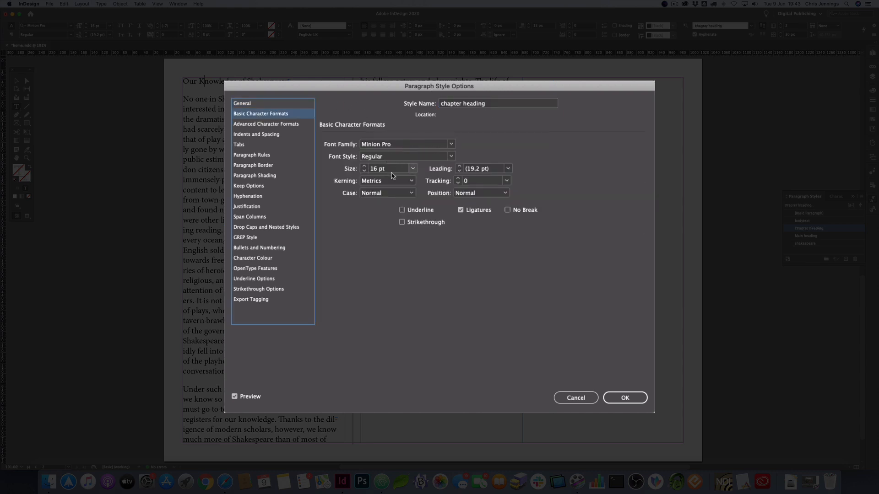
click(365, 167)
click(366, 167)
click(365, 168)
click(365, 167)
click(364, 167)
click(365, 166)
click(364, 166)
click(364, 166)
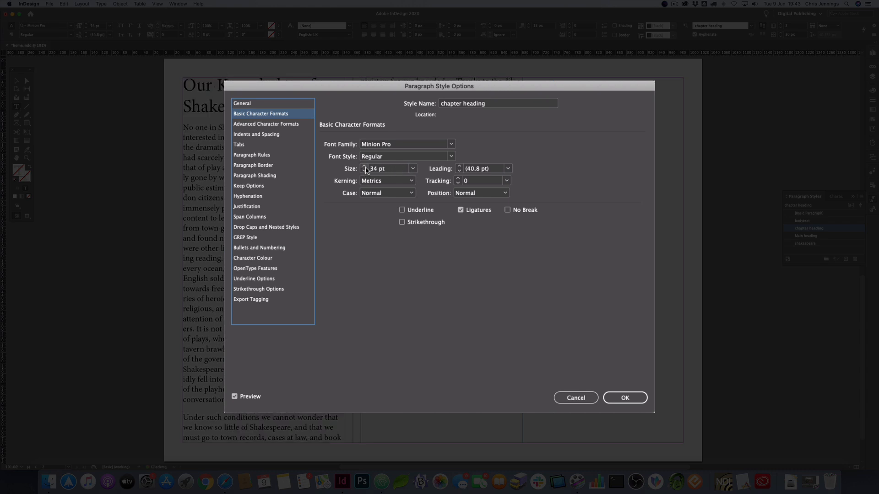
click(364, 167)
click(365, 167)
click(365, 167)
click(364, 166)
click(365, 167)
click(364, 166)
click(365, 166)
click(364, 167)
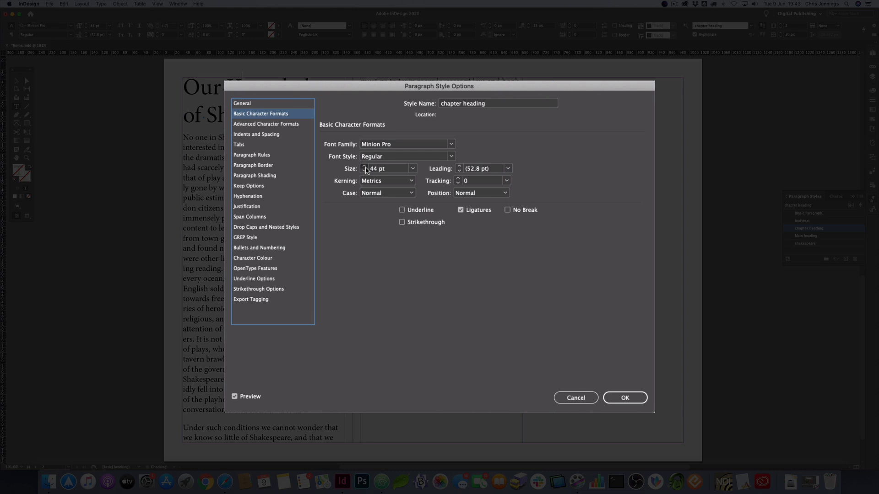
click(364, 166)
click(364, 167)
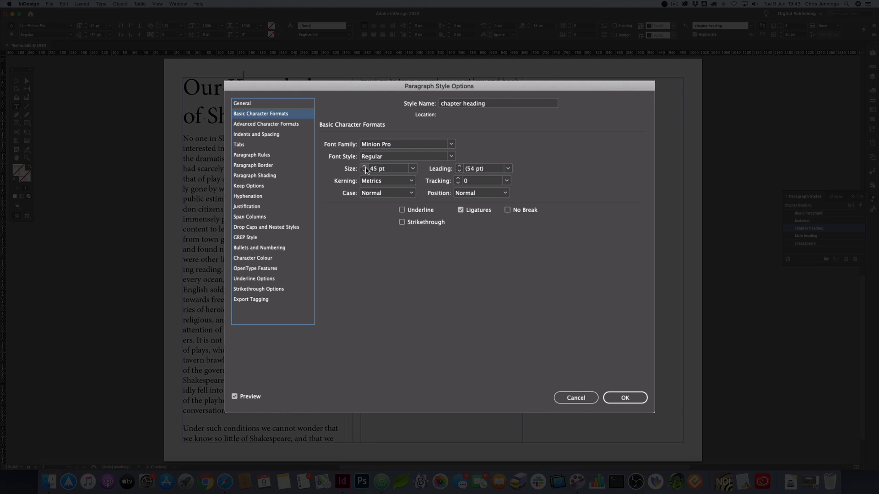
- Tighten the chapter heading style's leading to 43 pt
click(459, 171)
click(459, 170)
click(459, 171)
click(459, 171)
click(459, 170)
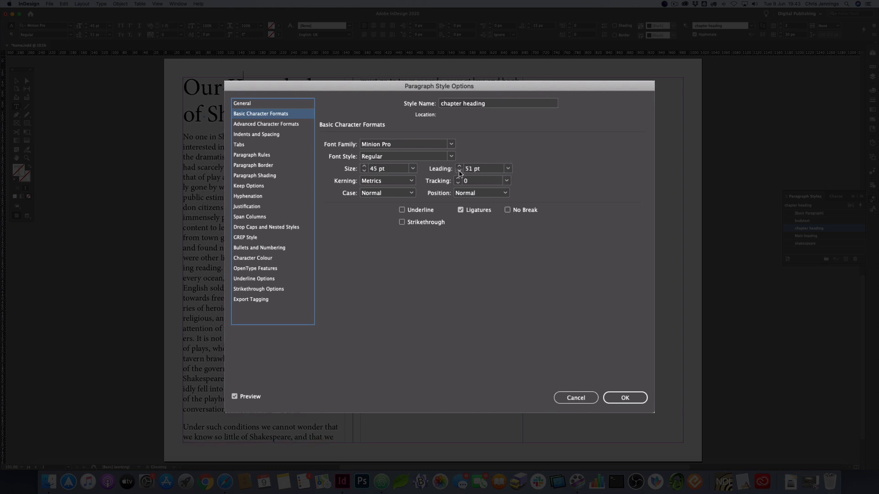
click(459, 170)
click(459, 170)
click(459, 171)
click(459, 171)
click(459, 172)
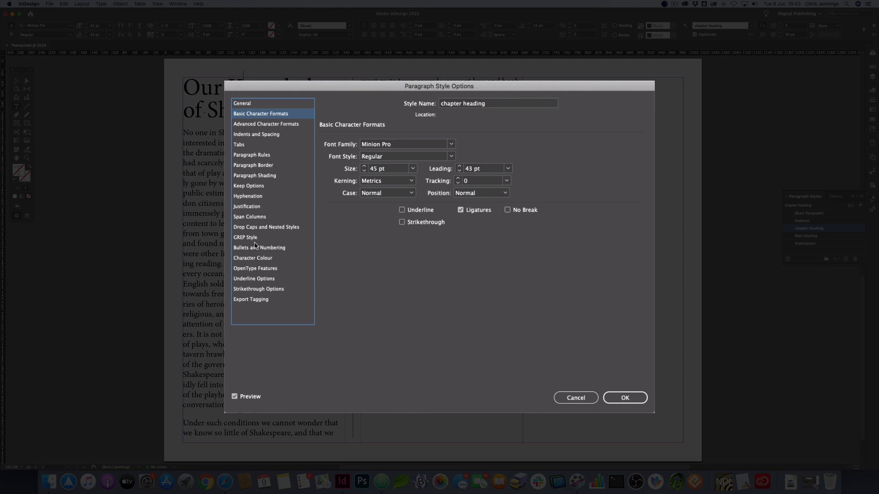
- Set the chapter heading style's character colour to RGB Red
click(250, 259)
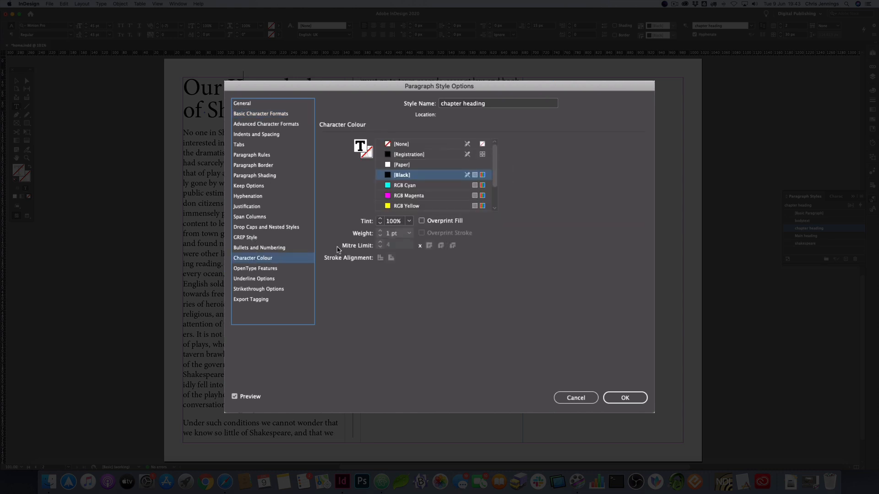
scroll(489, 196, down, 2)
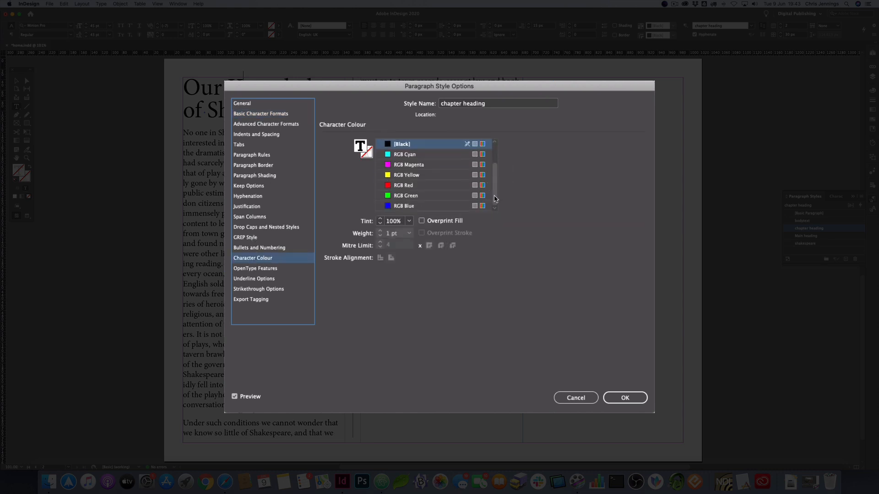
click(403, 185)
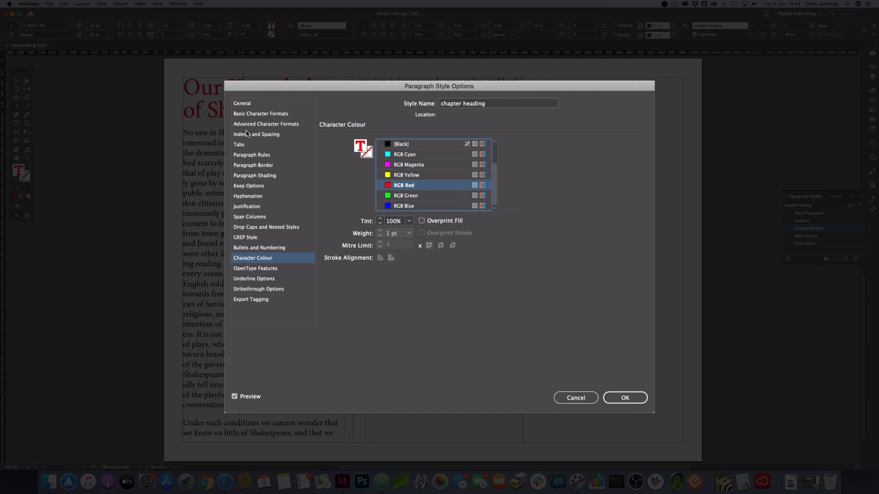
- Make the chapter heading style span all columns and apply the style options
click(246, 206)
click(244, 218)
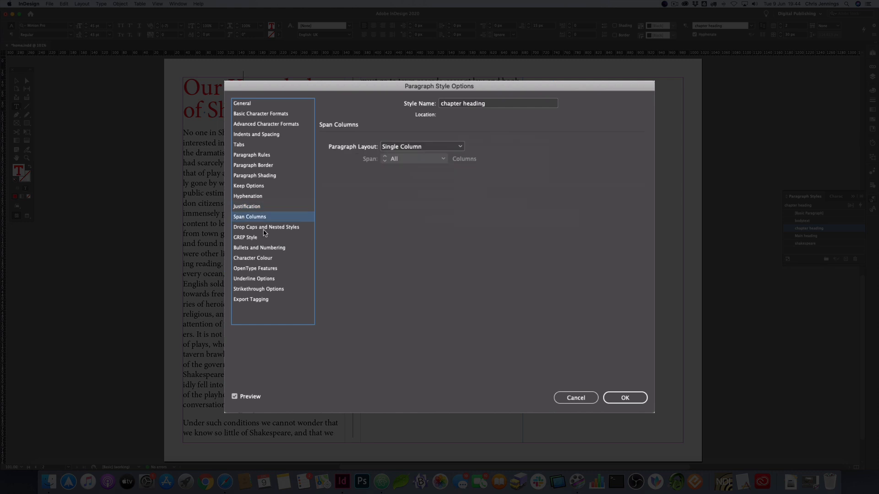
click(460, 150)
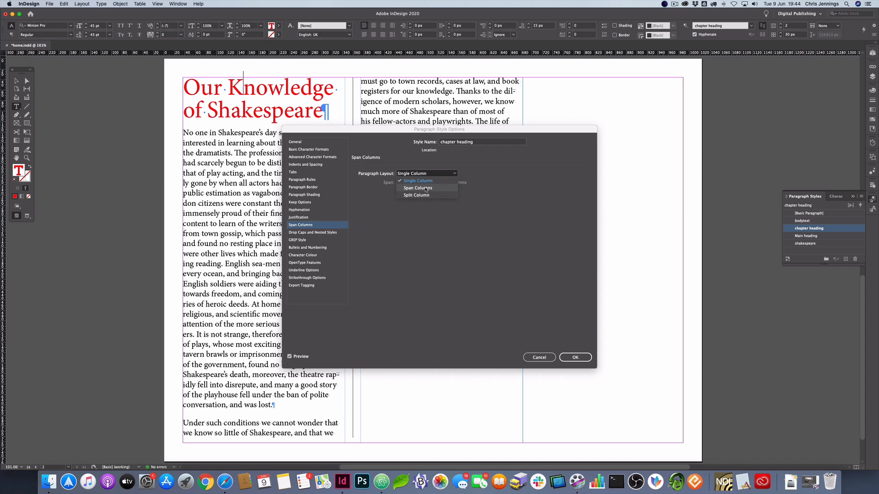
click(417, 188)
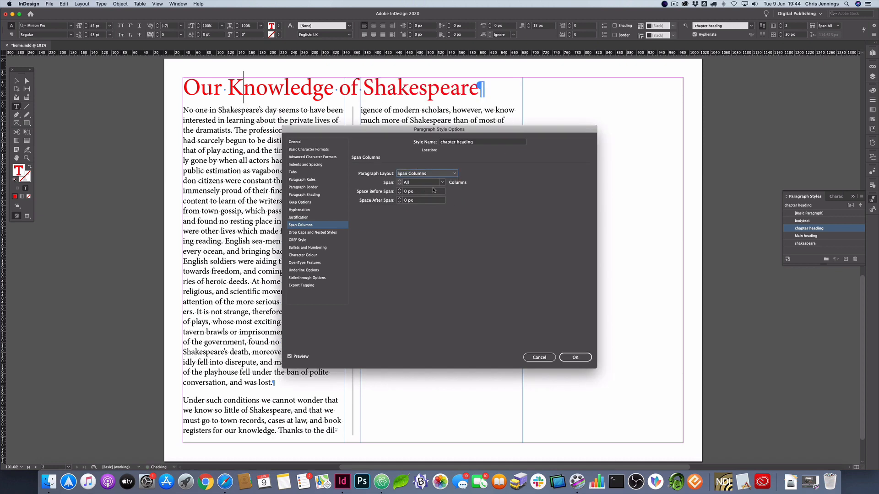
click(574, 357)
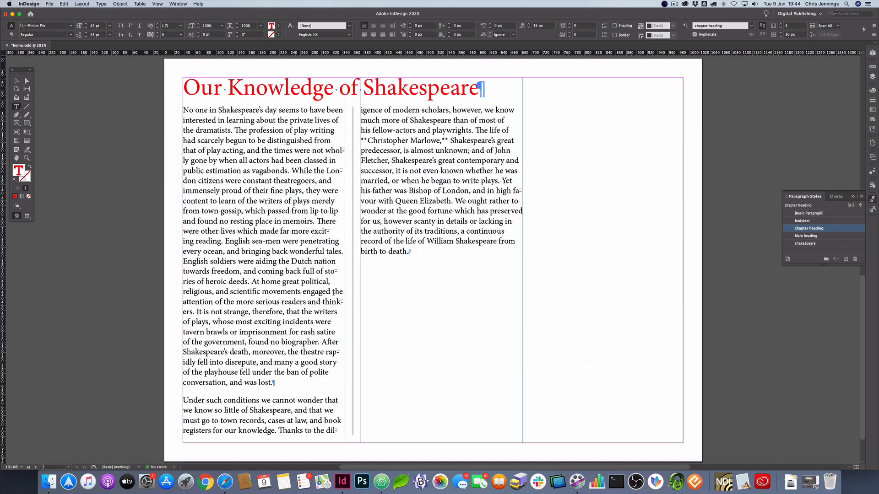
- Edit the bodytext paragraph style and set its alignment to Left Justify, with the options dialog moved off the text
click(261, 182)
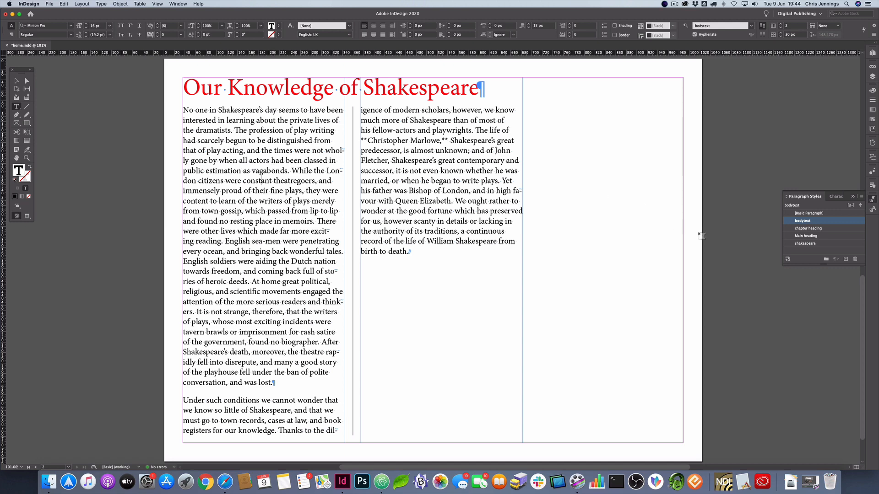
double_click(798, 222)
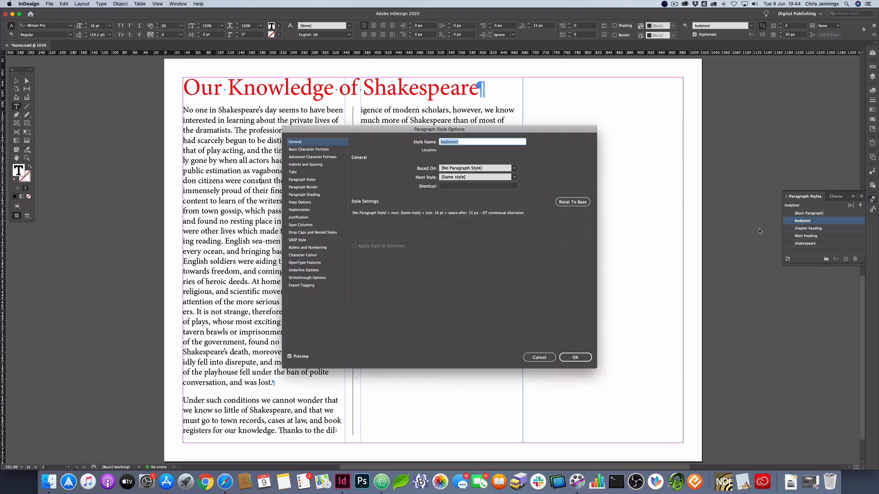
click(300, 210)
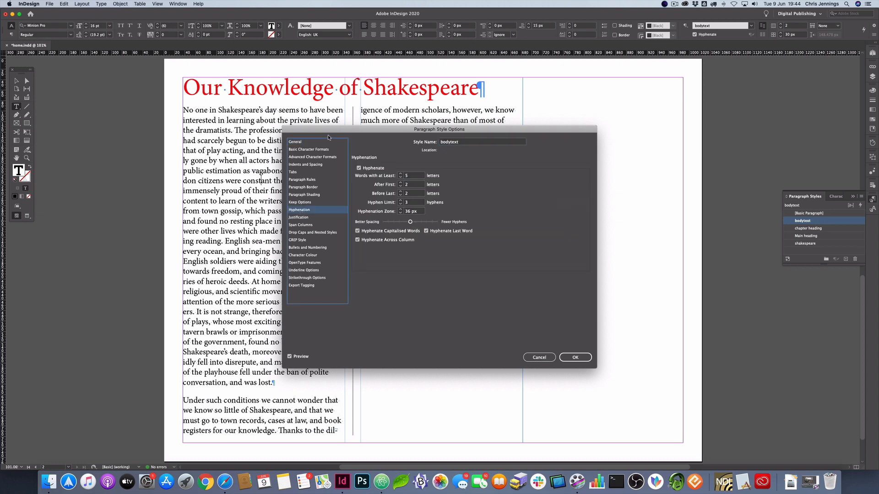
drag(328, 131, 442, 186)
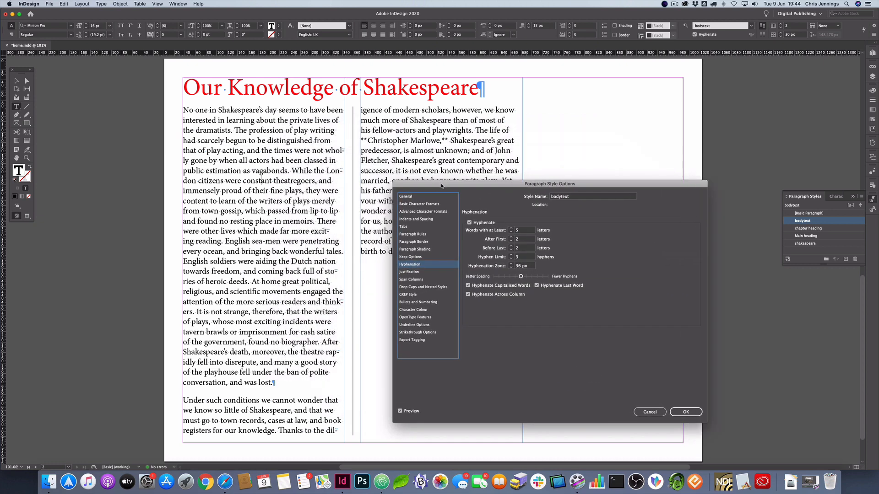
click(414, 219)
click(531, 227)
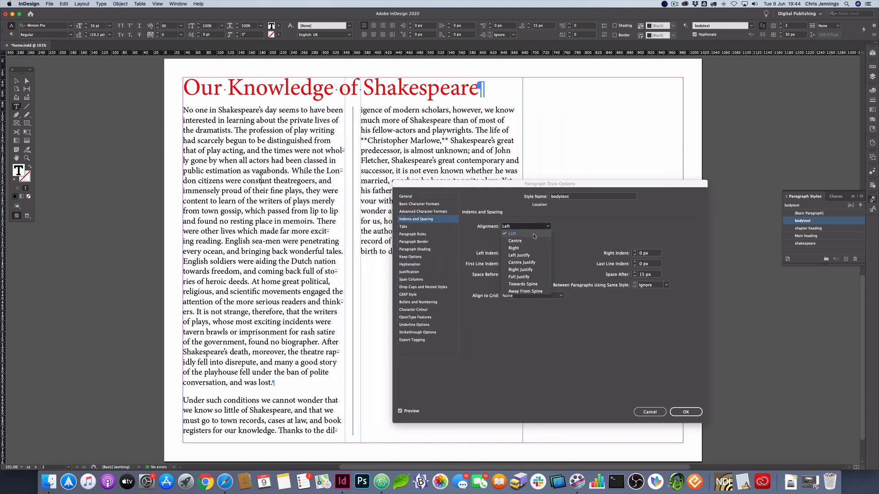
click(525, 256)
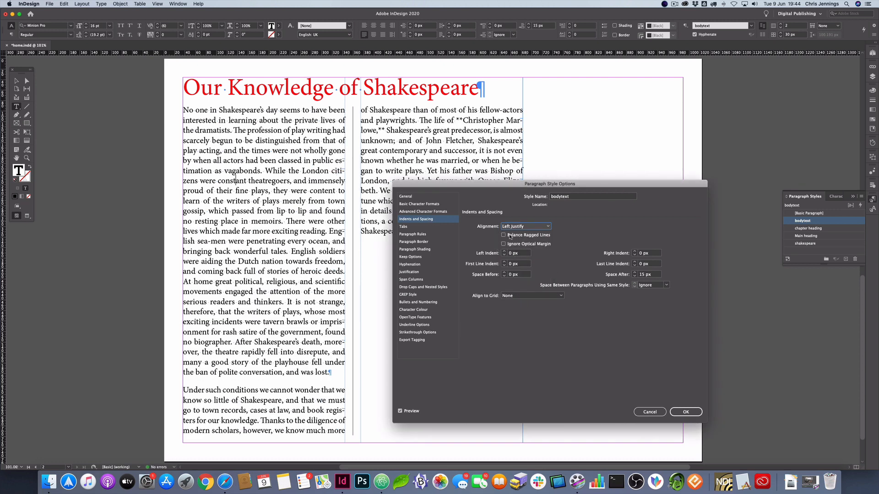
- Turn off hyphenation across columns and of capitalised words in the bodytext style, and apply the style options
click(405, 264)
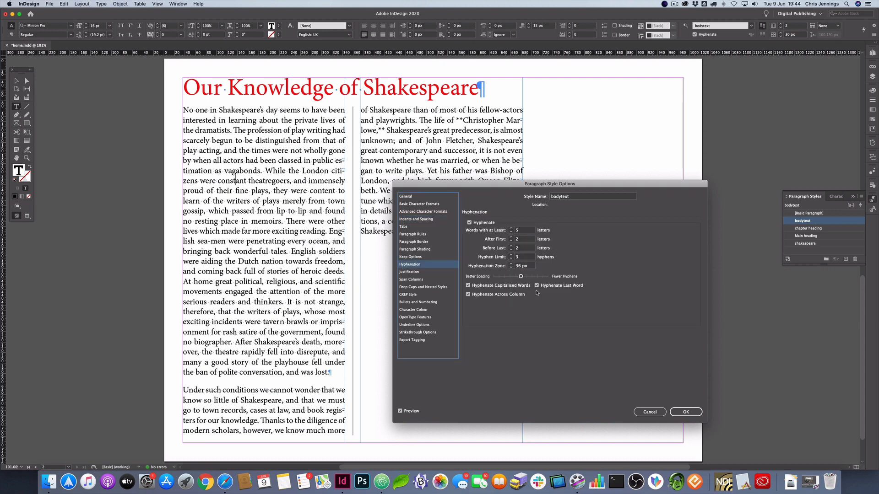
click(468, 295)
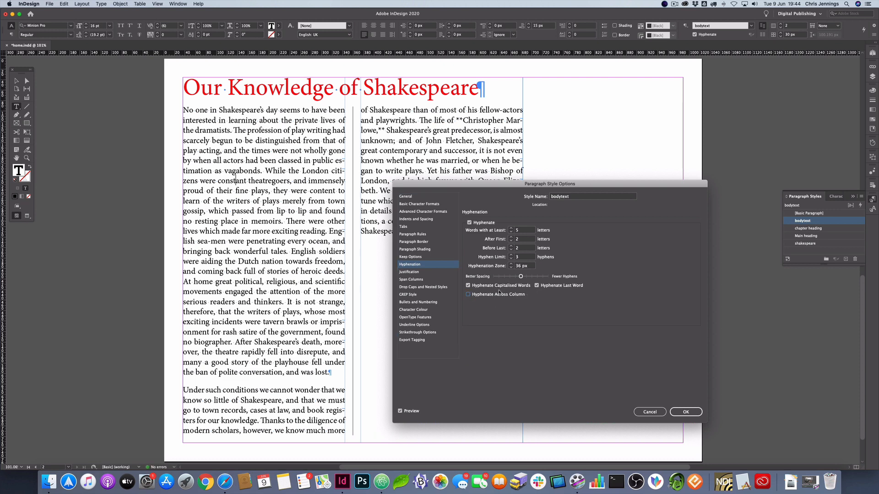
click(469, 286)
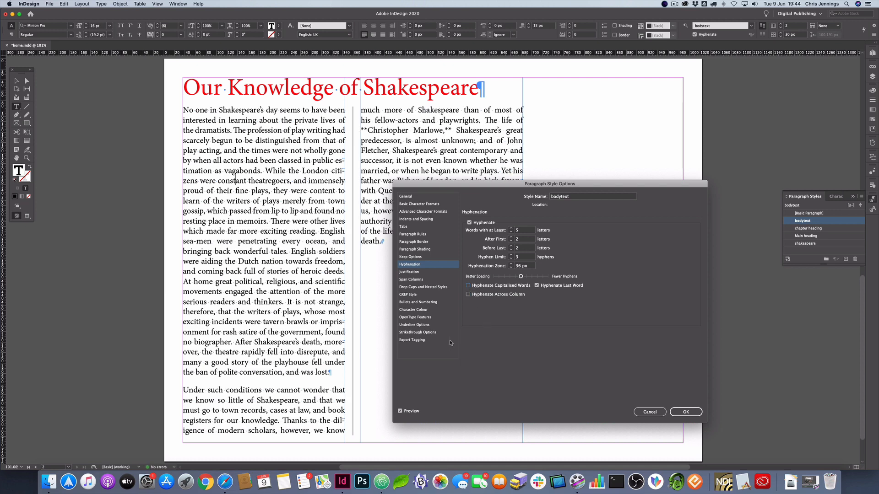
click(681, 412)
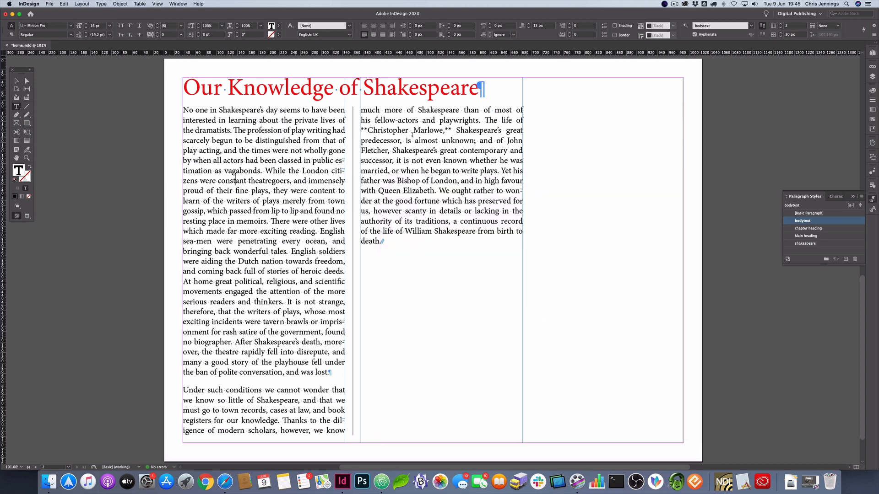
- Select the text "**Christopher Marlowe,**" in the second column and create a character style named bold, based on [None], for it
double_click(365, 129)
click(361, 131)
drag(361, 131, 451, 131)
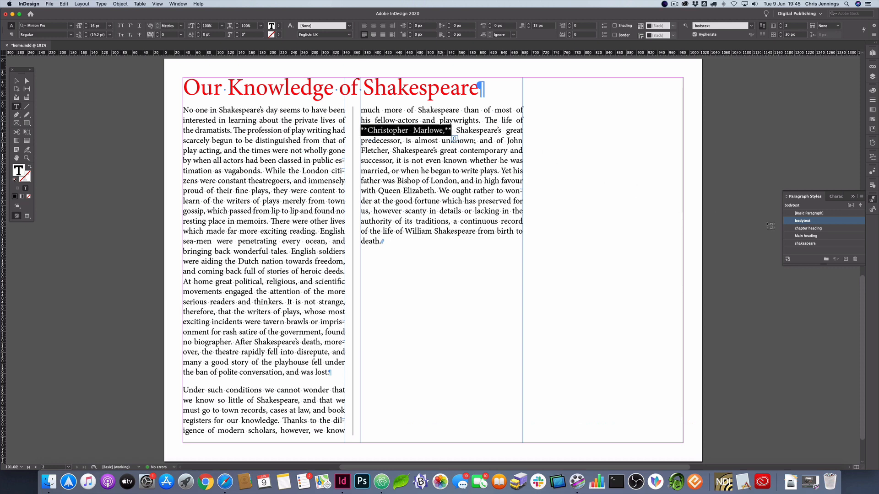
click(836, 197)
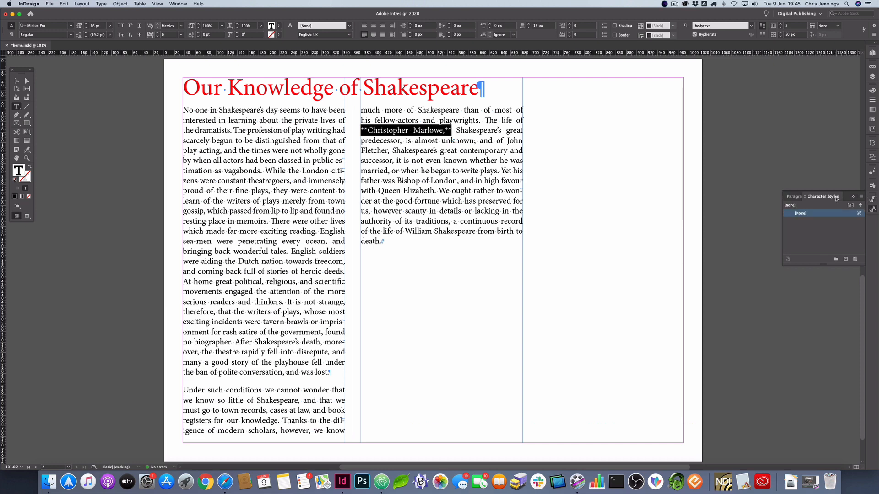
click(845, 259)
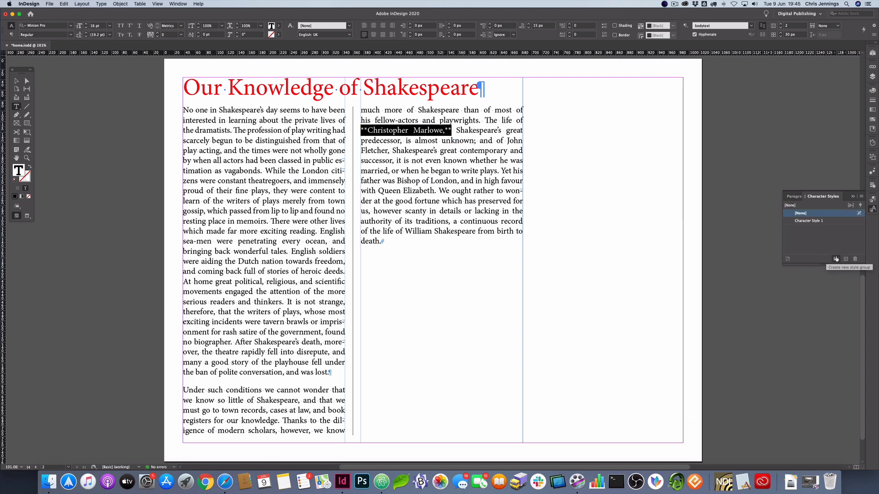
double_click(807, 221)
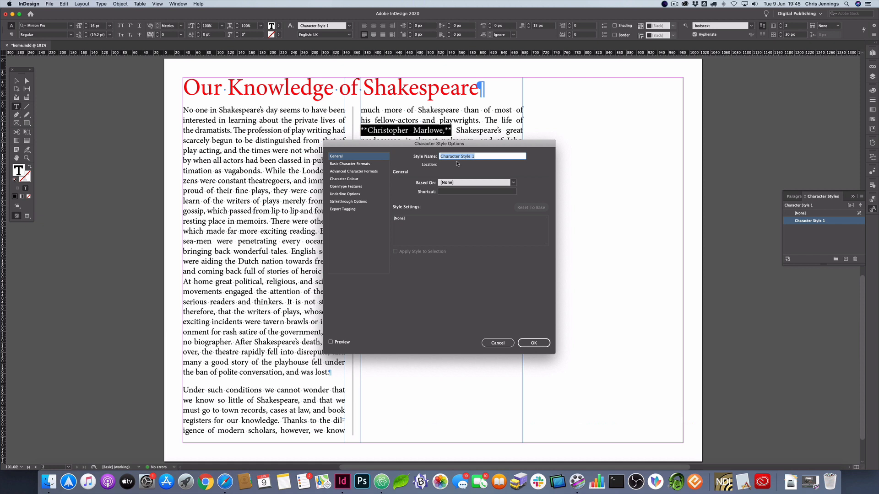
text(bold)
click(498, 184)
click(499, 184)
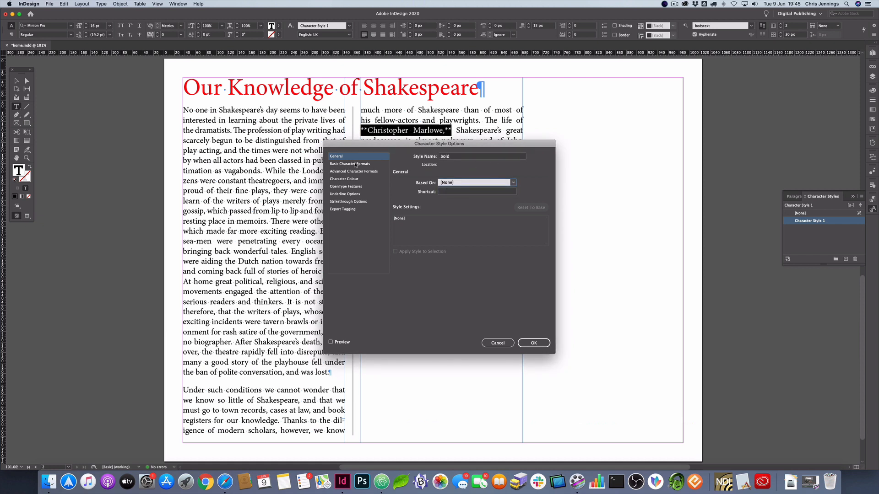
- Set the bold character style's font style to Bold, leaving its font family empty, and apply the style options
click(366, 164)
click(487, 186)
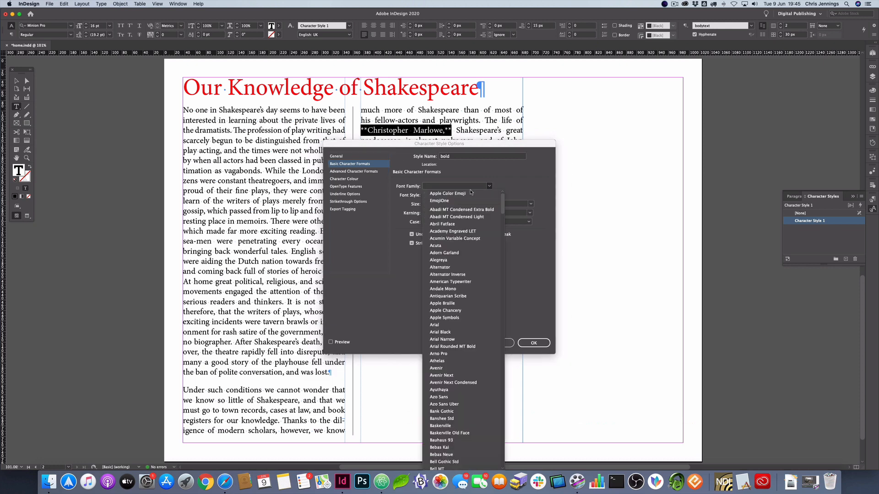
scroll(440, 257, down, 10)
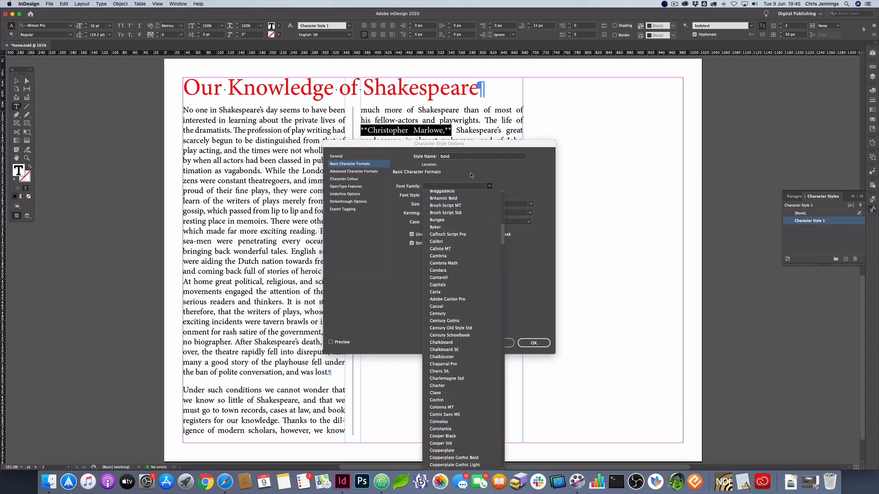
key(Escape)
click(489, 195)
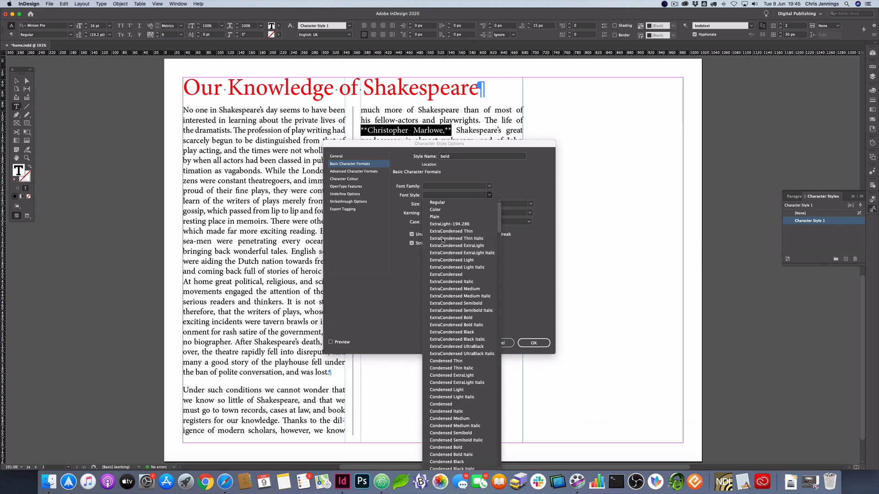
scroll(459, 296, down, 5)
scroll(459, 297, up, 5)
scroll(459, 298, down, 10)
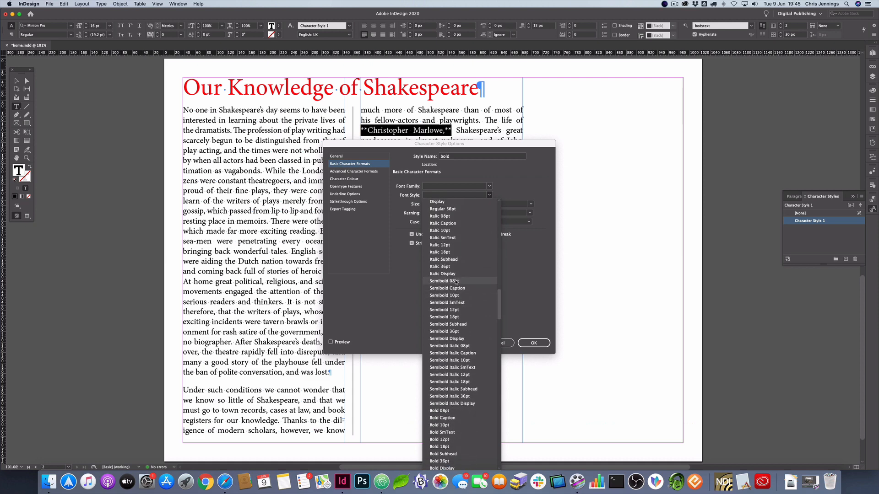
scroll(453, 275, down, 10)
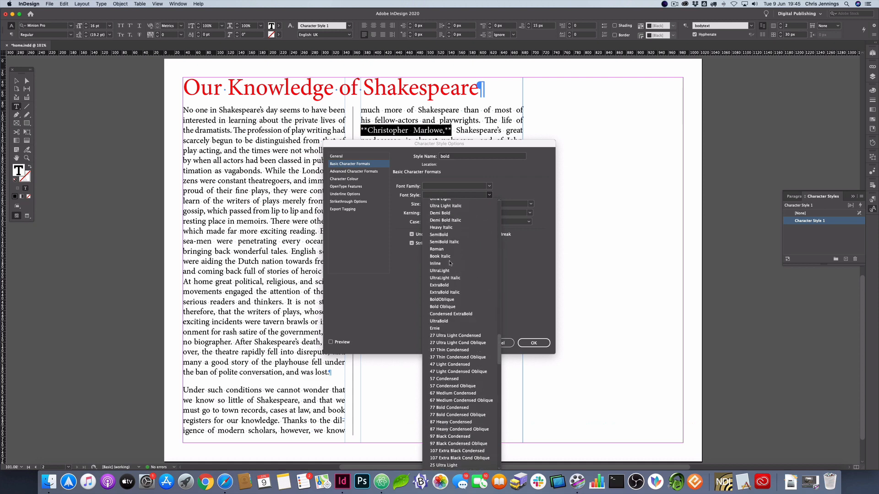
scroll(450, 263, down, 10)
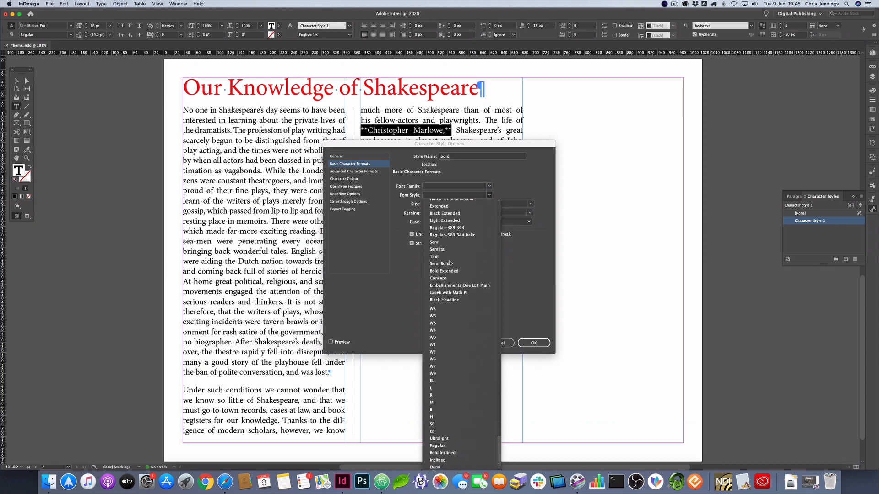
scroll(451, 264, up, 20)
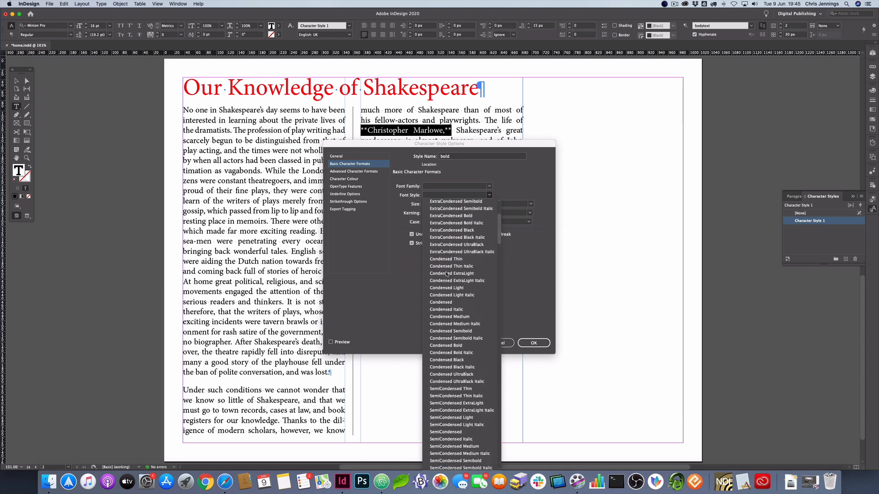
scroll(462, 242, down, 12)
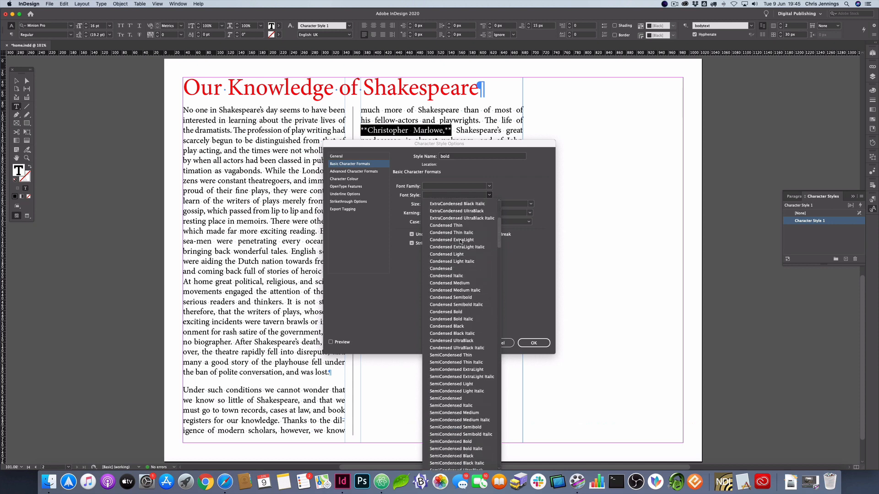
click(425, 195)
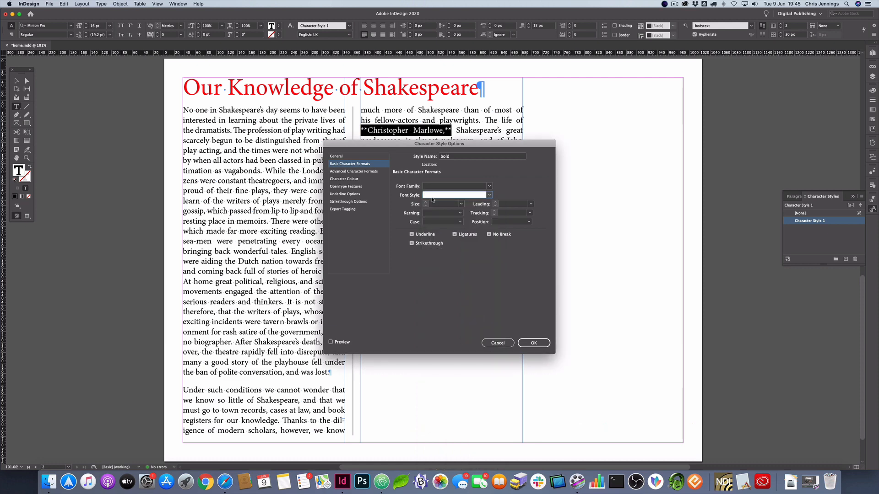
text(Bold)
click(530, 343)
- Delete the double asterisks after and before "Christopher Marlowe," in the second column
click(451, 130)
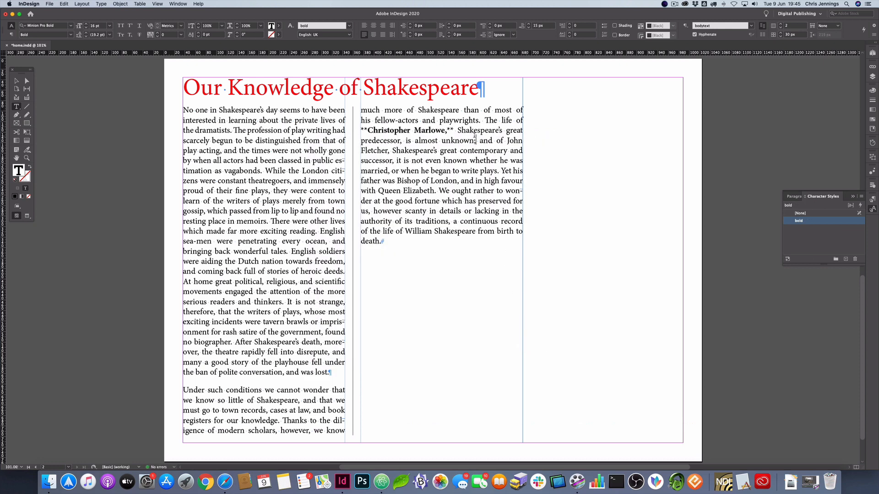
click(451, 130)
key(Delete)
key(Delete)
click(361, 130)
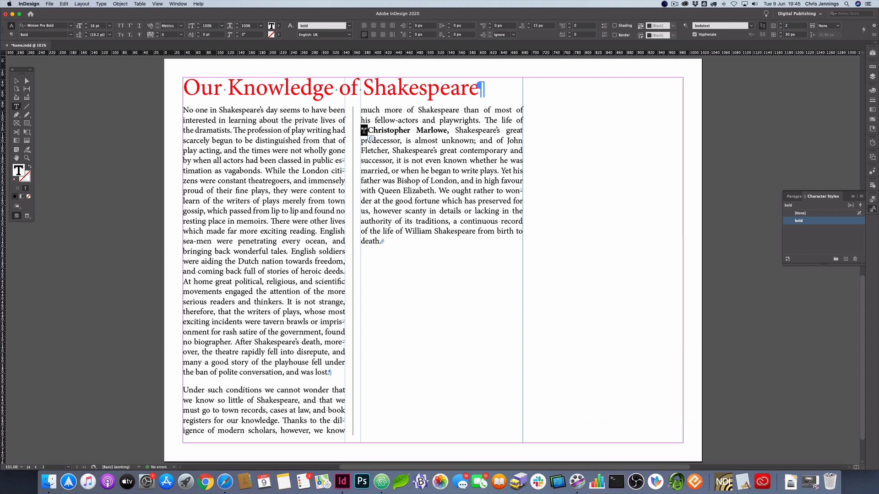
key(Delete)
key(Delete)
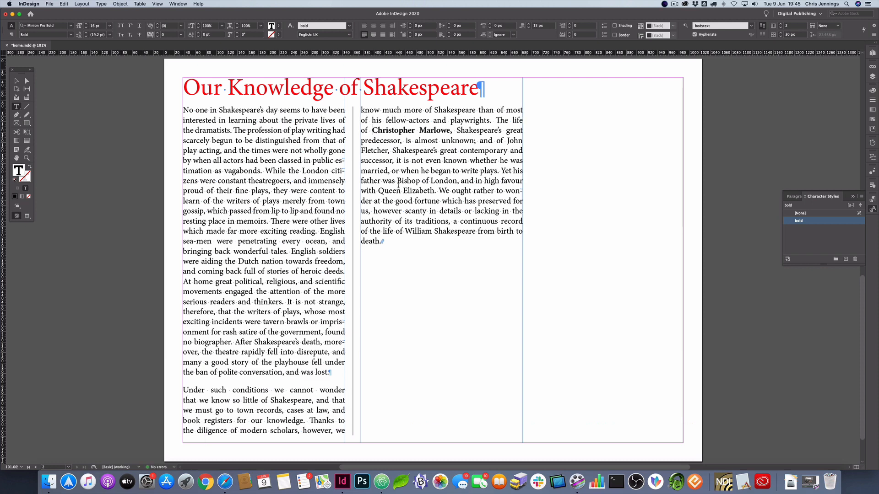
- Deselect the text frame and start placing an image, browsing to the Life_of_Shakespeare folder
click(17, 81)
click(127, 97)
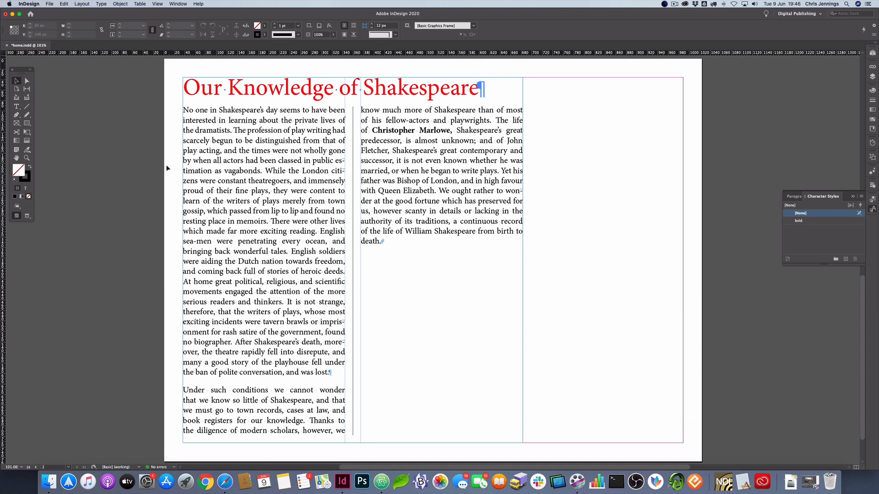
click(51, 4)
click(67, 92)
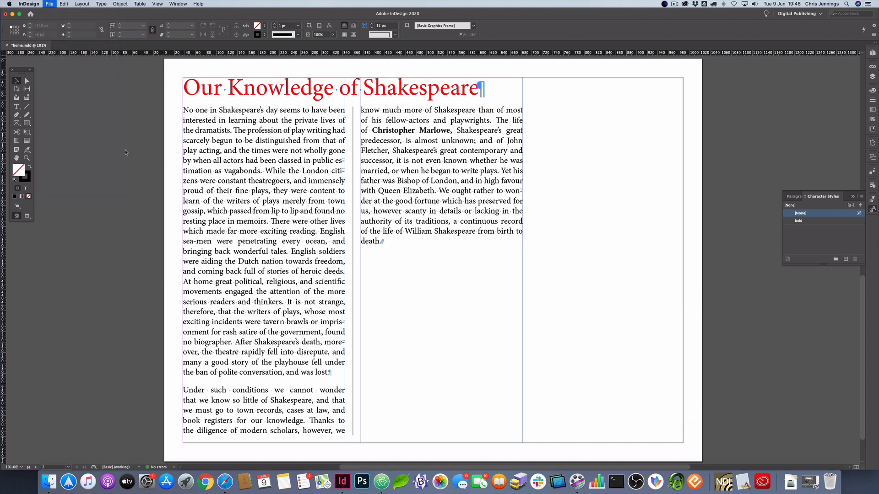
click(429, 103)
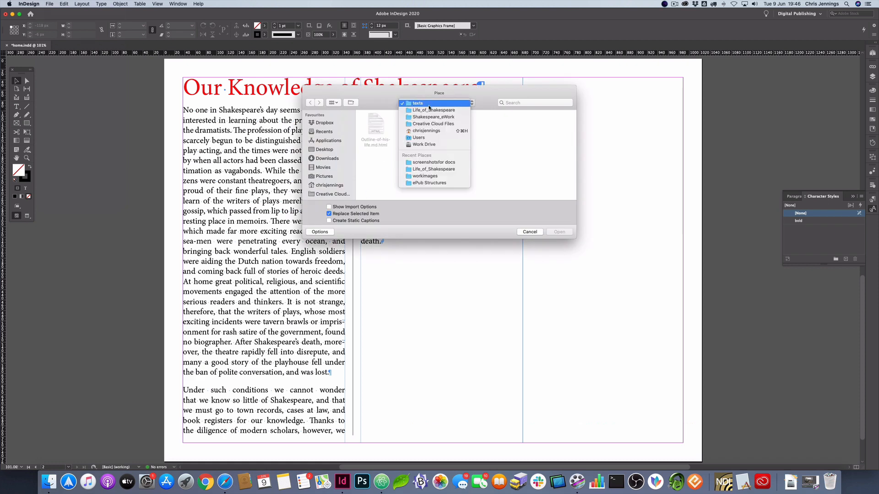
click(430, 117)
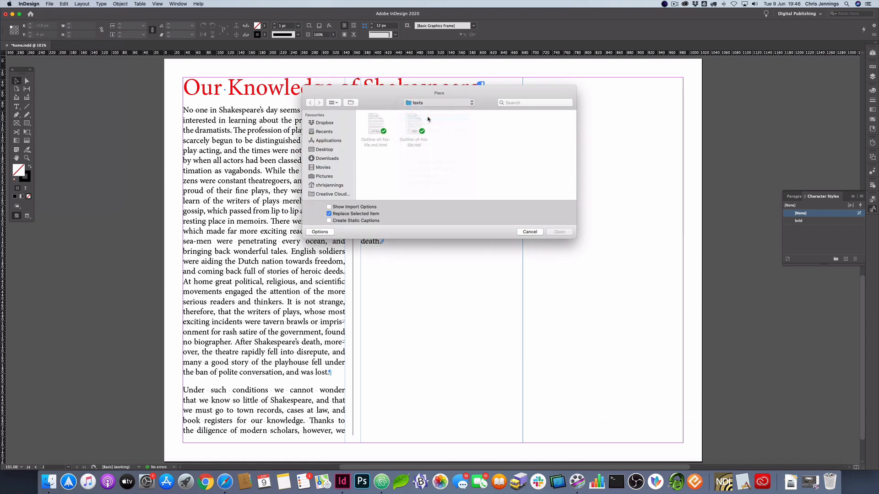
double_click(375, 122)
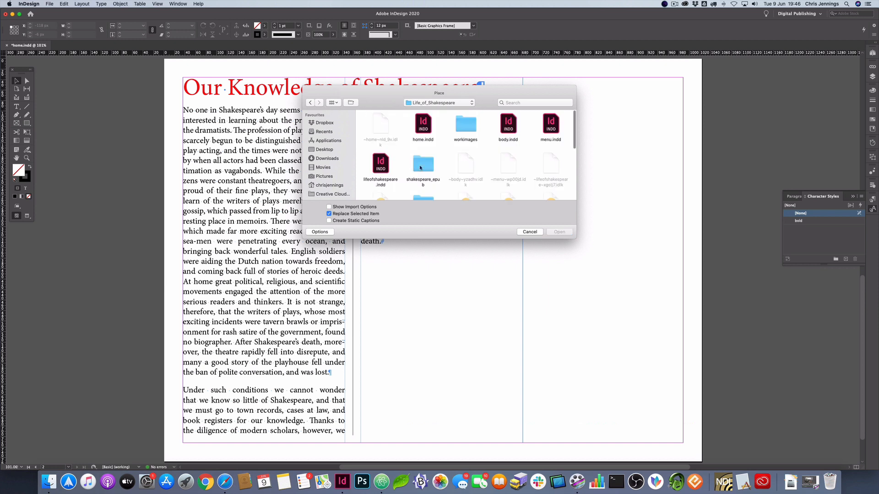
- Load Christopher_Marlowe.jpg from the workimages folder for placing
scroll(460, 122, down, 1)
double_click(465, 118)
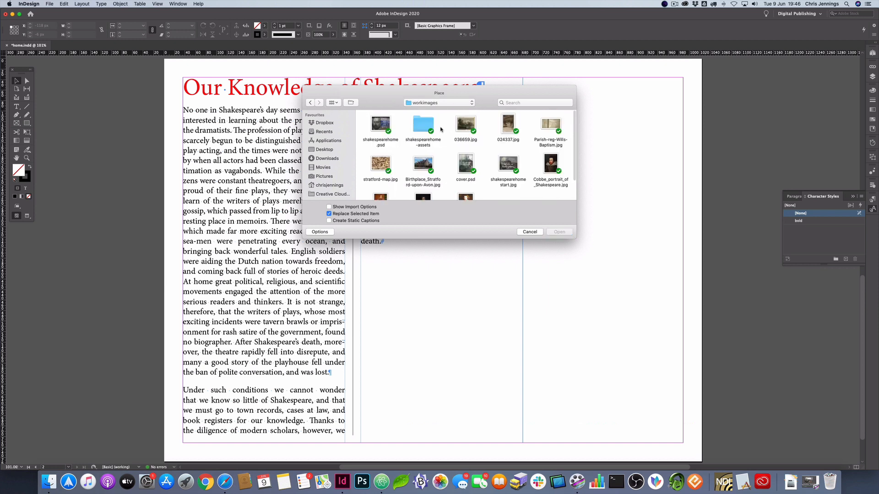
scroll(411, 150, down, 1)
scroll(412, 150, down, 2)
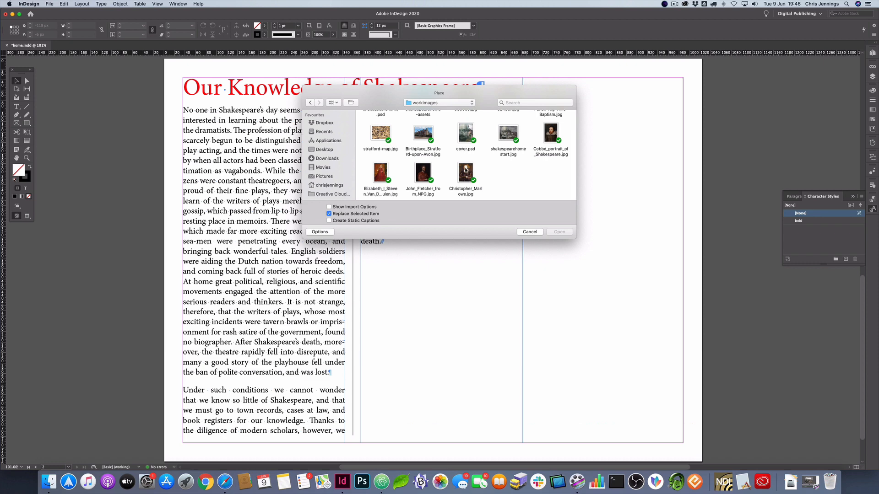
click(465, 171)
click(559, 232)
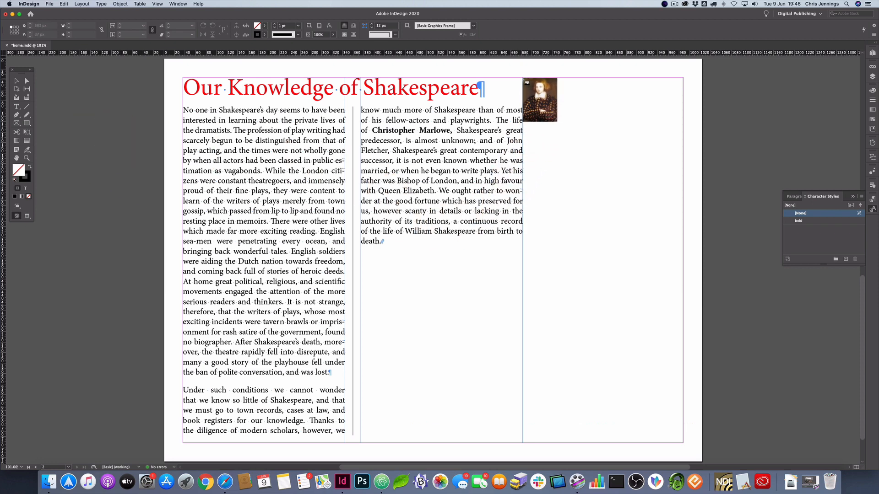
- Place the Marlowe portrait in the empty area beside the text frame, sized about 282 × 357 px at about X 702, Y 95 px
drag(523, 79, 655, 280)
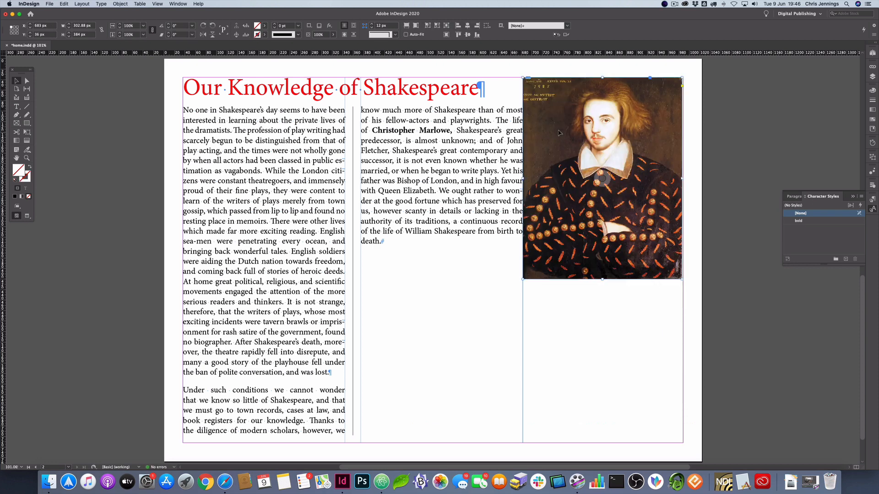
drag(560, 134, 559, 159)
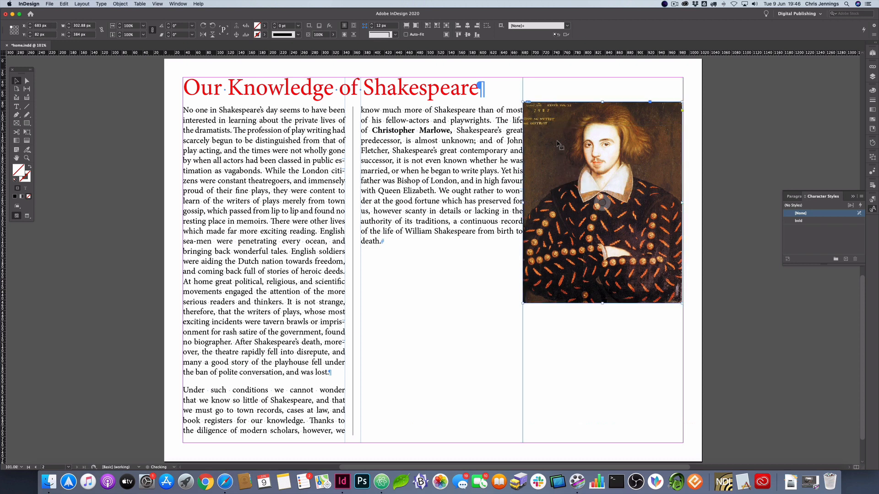
drag(523, 102, 559, 134)
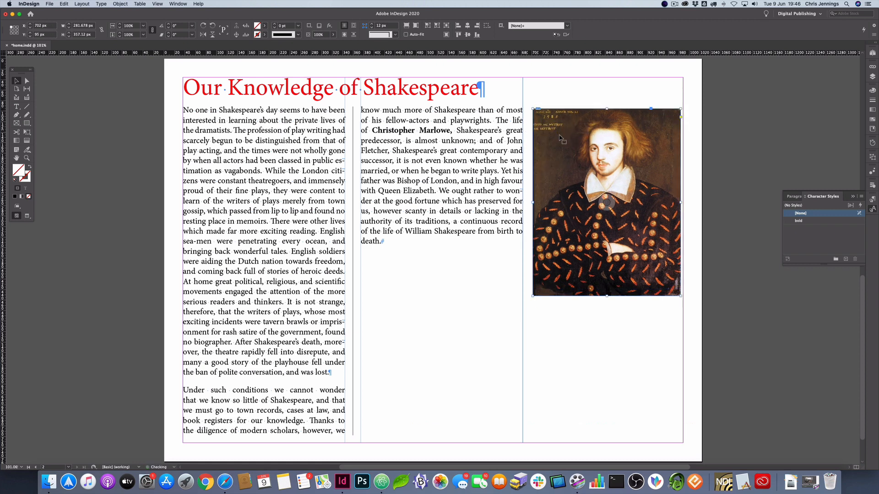
- Select the two-column text frame and place the Elizabeth_I JPG from the workimages folder with Replace Selected Item on
click(498, 243)
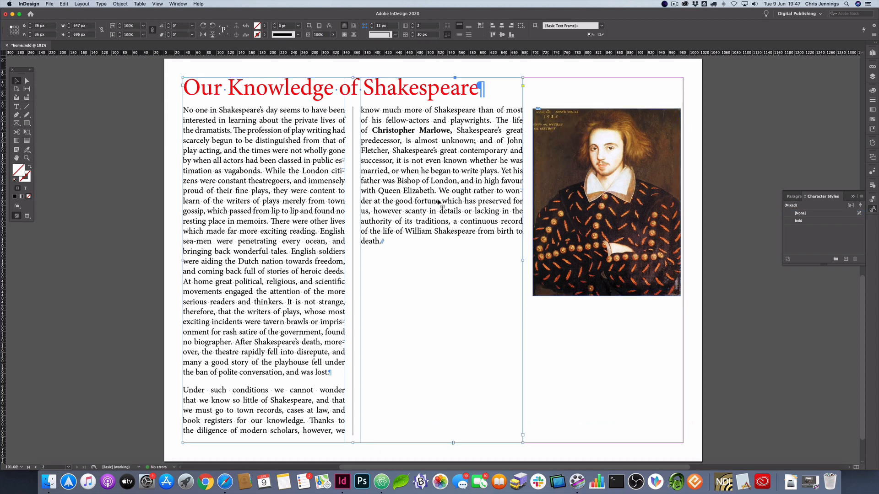
key(super+d)
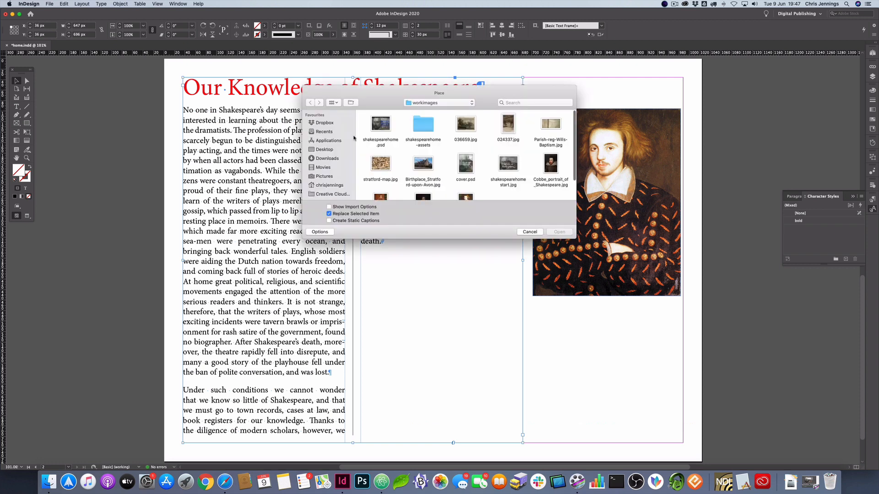
scroll(453, 153, down, 2)
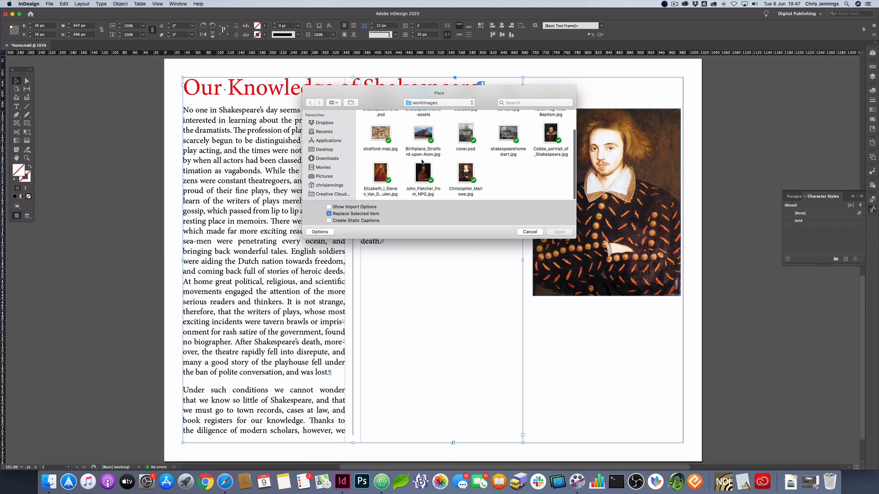
click(383, 172)
click(557, 232)
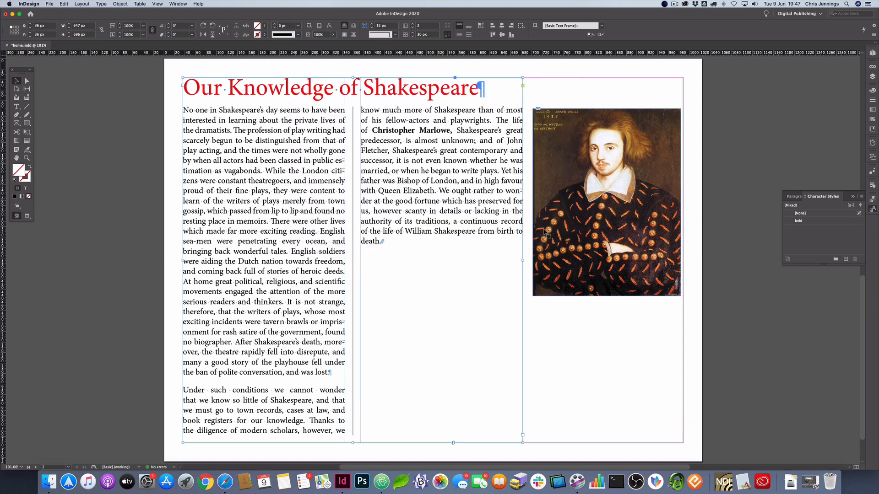
click(353, 259)
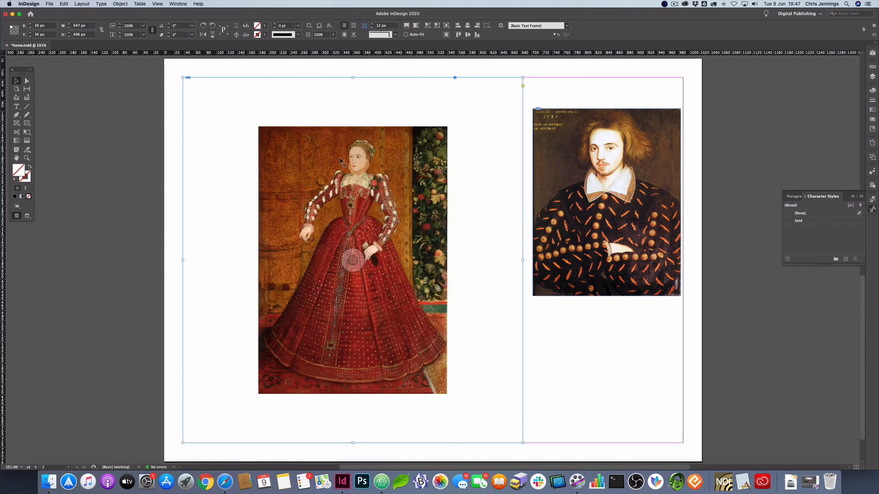
- Undo the text frame replacement and place the Elizabeth I portrait below the second column's text, about 310 × 438 px
key(super+z)
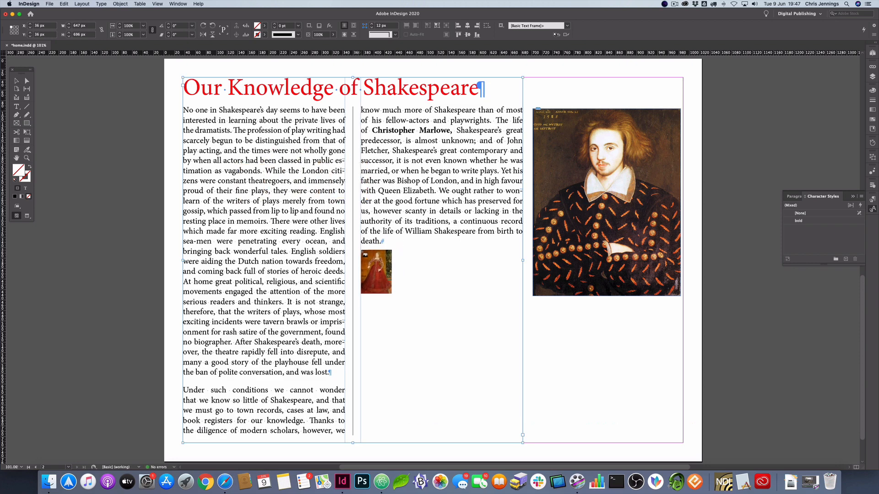
mouse_move(361, 251)
mouse_down()
mouse_move(385, 274)
mouse_move(428, 360)
mouse_move(544, 468)
mouse_move(543, 433)
mouse_up()
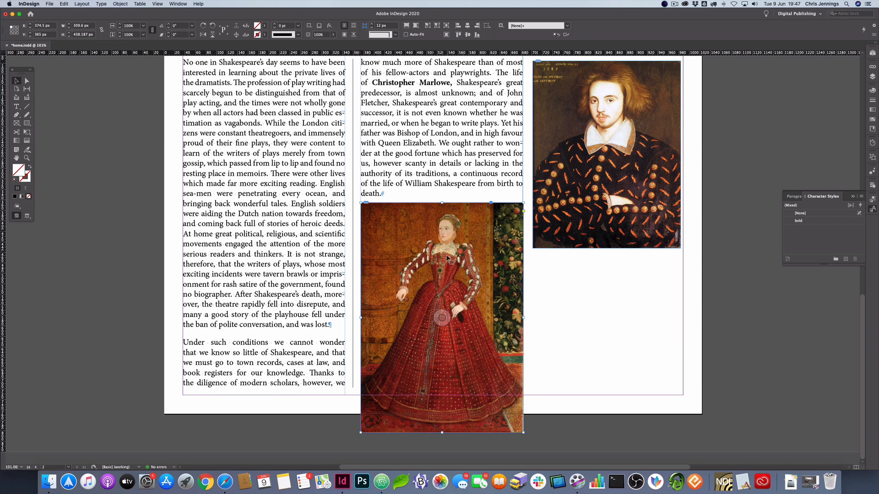
- Move the Elizabeth I portrait up so its lower edge meets the bottom page margin, at about Y 294 px
drag(448, 258, 447, 221)
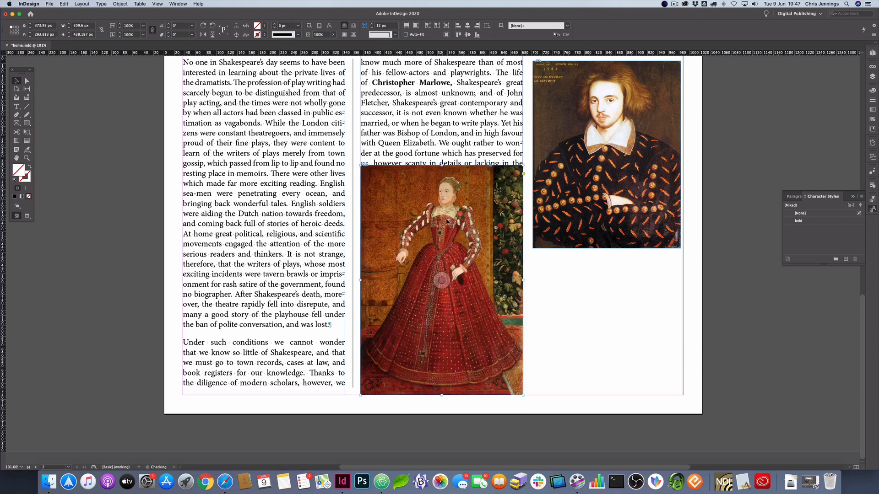
- Edit the bodytext paragraph style to set its font size to 15.6 pt
double_click(315, 223)
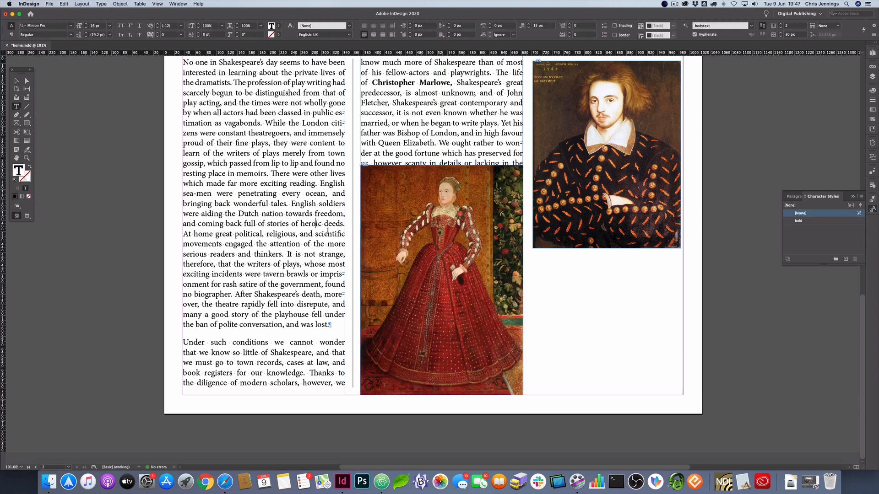
click(795, 196)
double_click(797, 221)
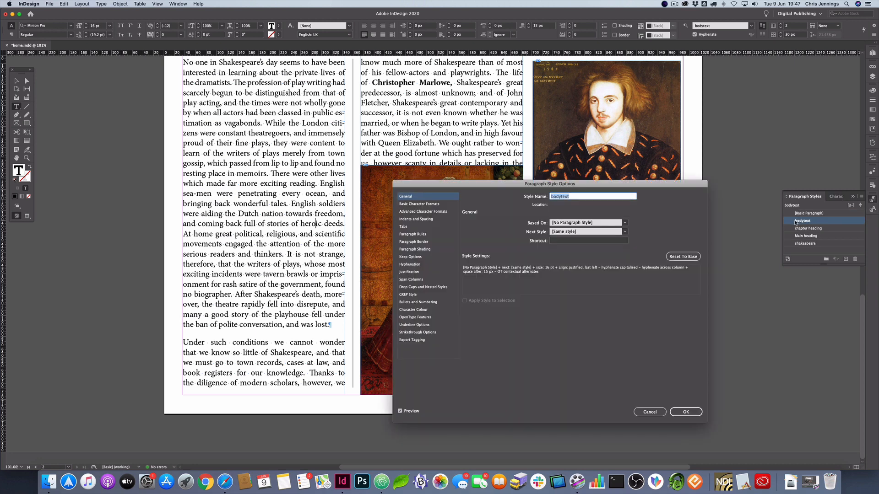
click(415, 204)
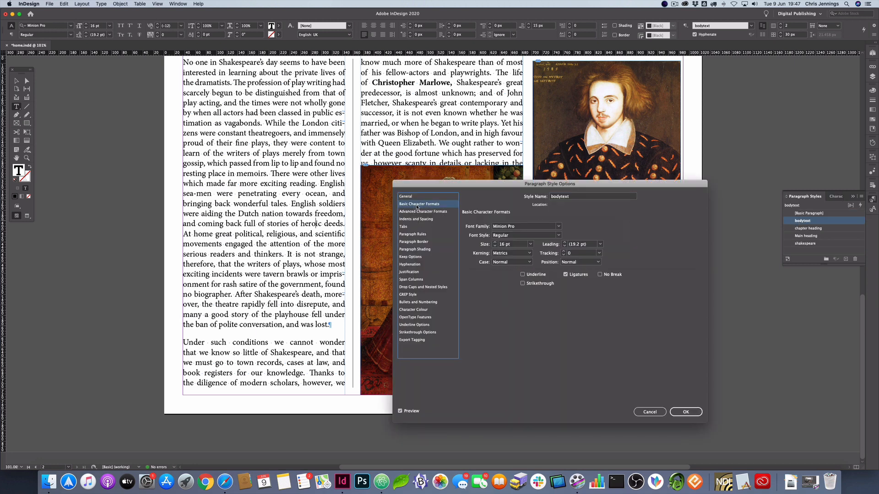
click(494, 247)
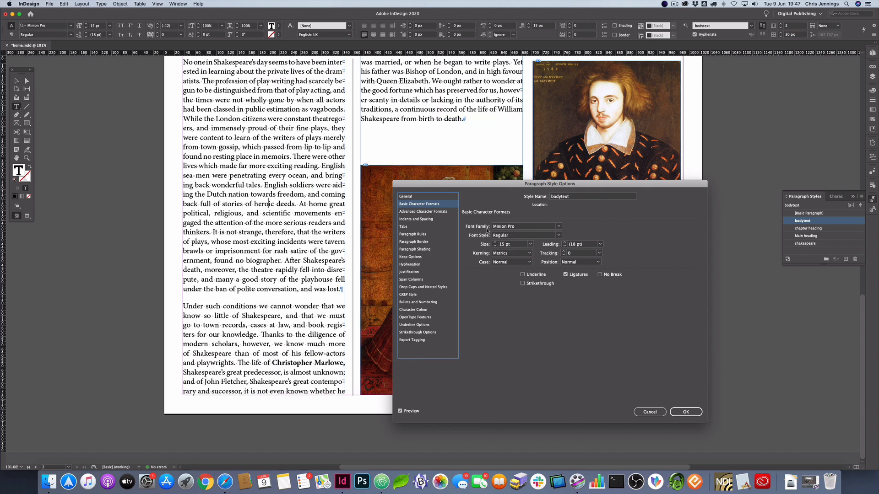
click(504, 246)
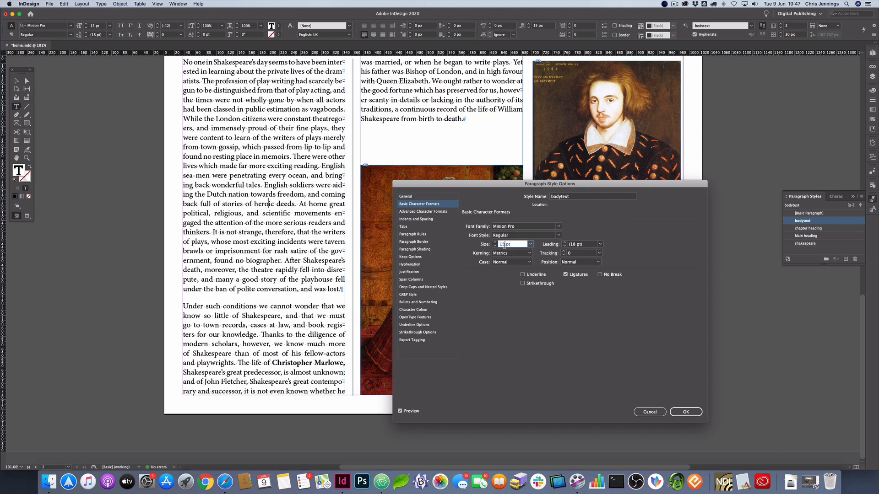
text(.6)
key(Tab)
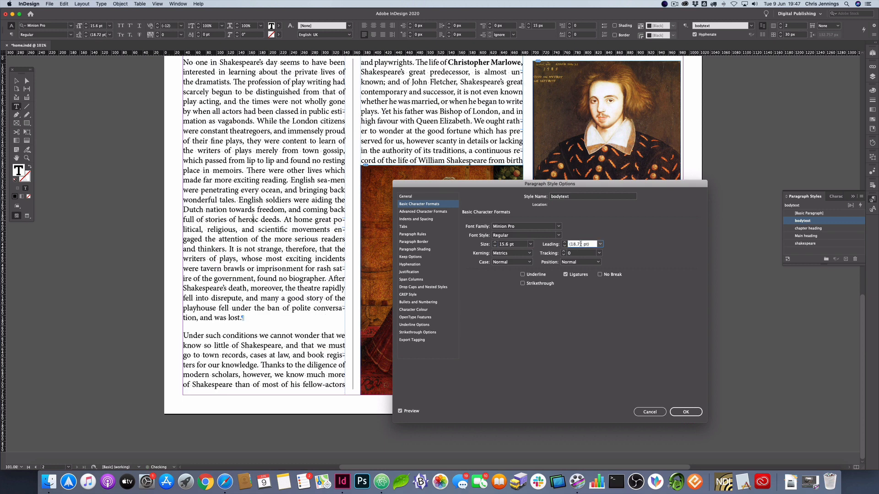
- Set the bodytext style's leading to 18.2 pt and apply the style changes
click(565, 246)
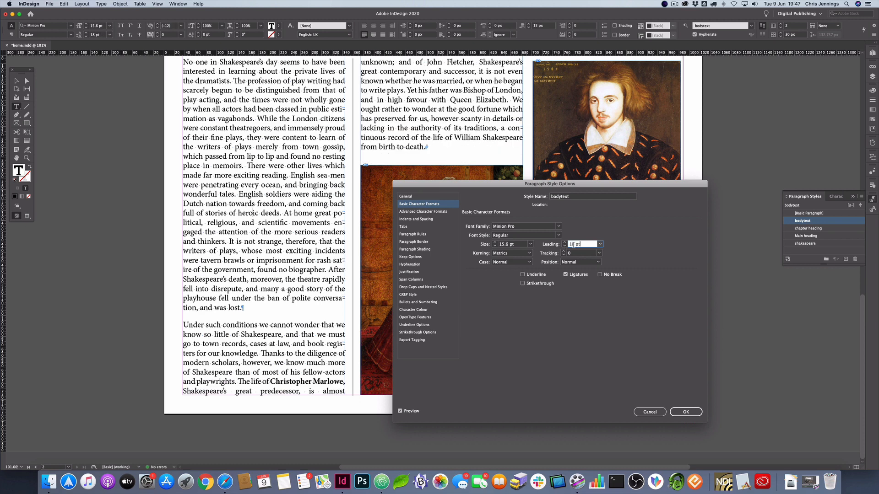
click(574, 246)
text(.2)
click(675, 411)
- Move the Marlowe portrait up into the upper-right corner of the page margins, at about X 706, Y 36 px
scroll(605, 339, up, 3)
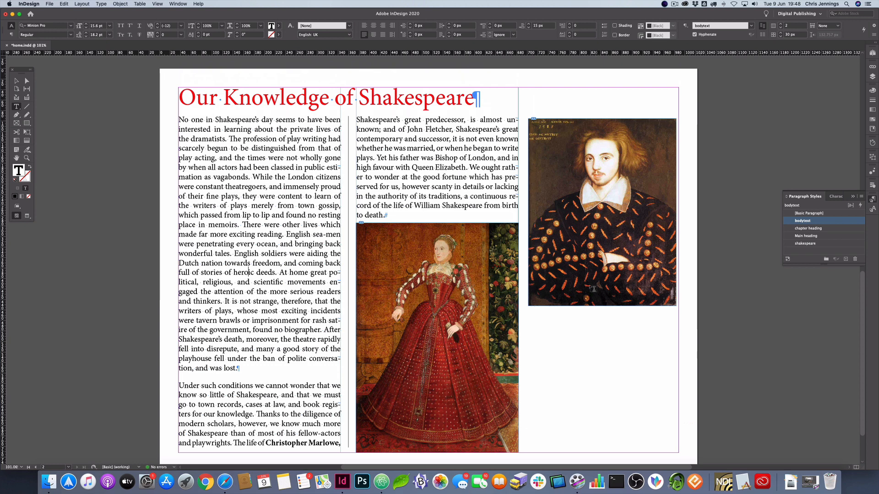
click(17, 80)
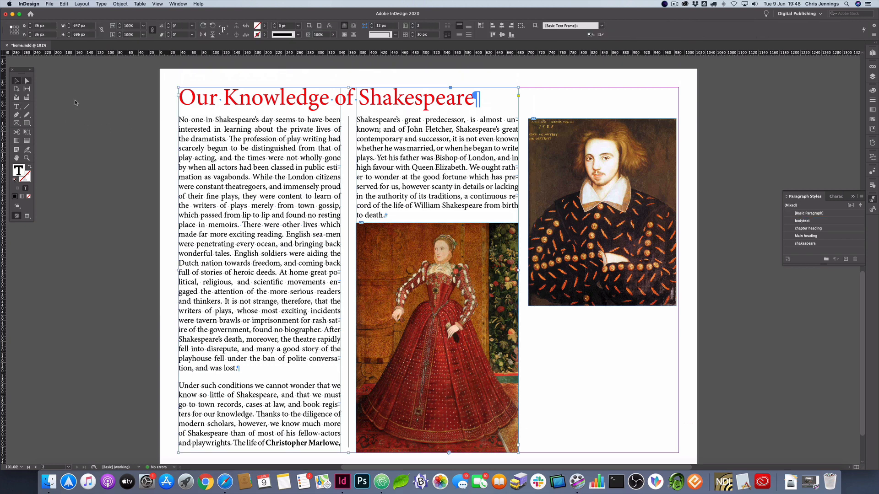
click(575, 164)
drag(575, 163, 577, 132)
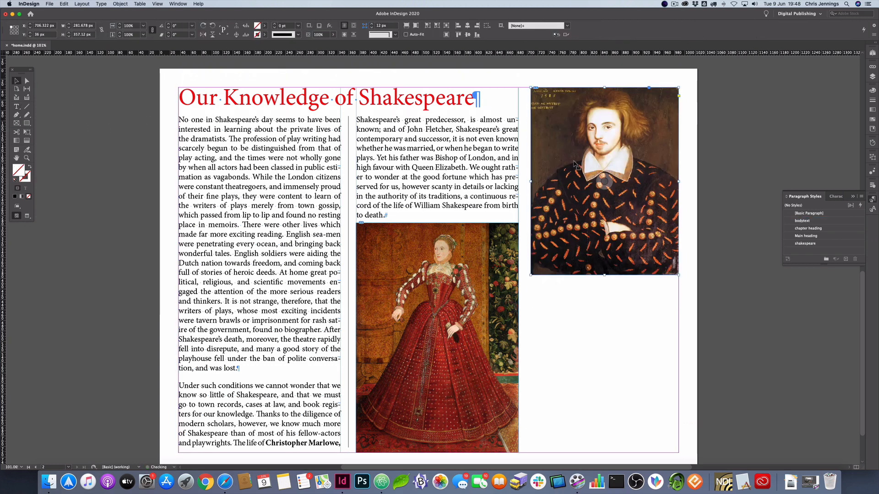
- Place Cobbe_portrait_of_Shakespeare.jpg from the workimages folder below the Marlowe portrait and scale it to about 282 × 405 px
click(551, 317)
key(super+d)
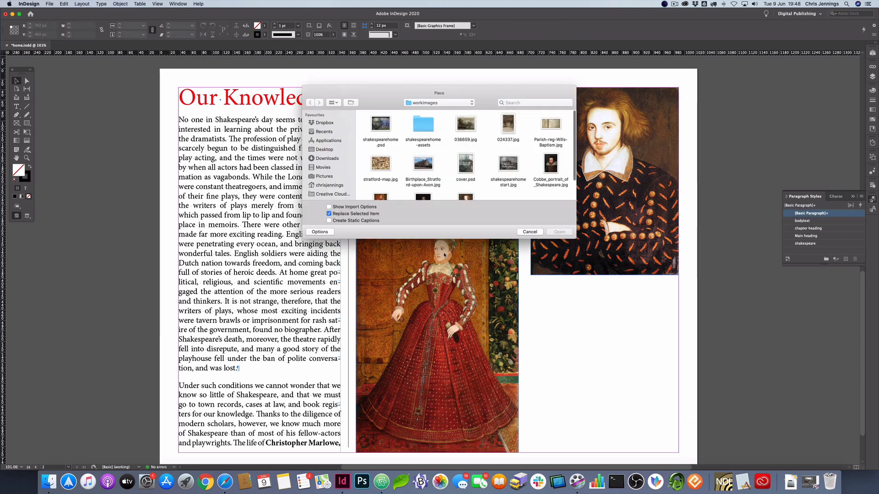
scroll(428, 182, down, 3)
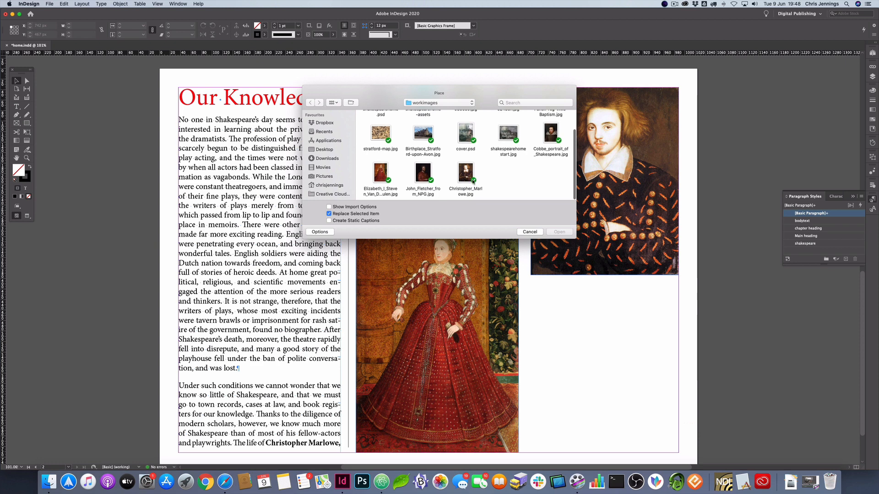
click(549, 133)
click(556, 232)
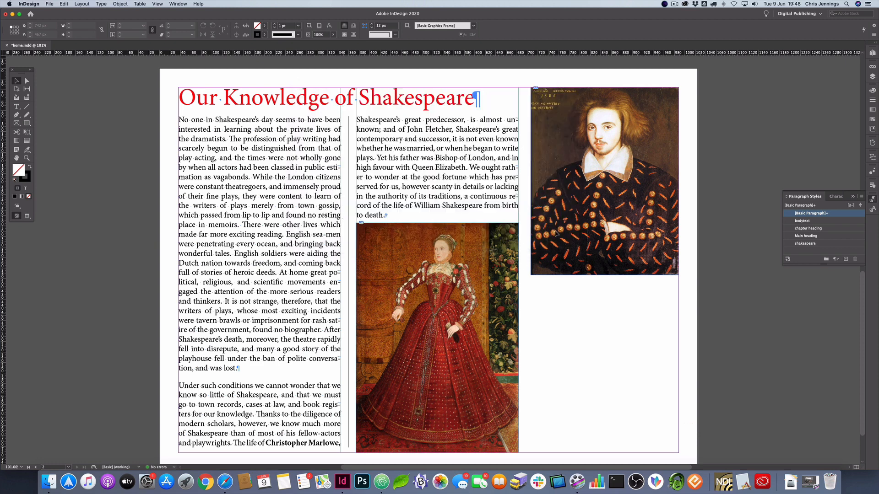
drag(532, 281, 705, 433)
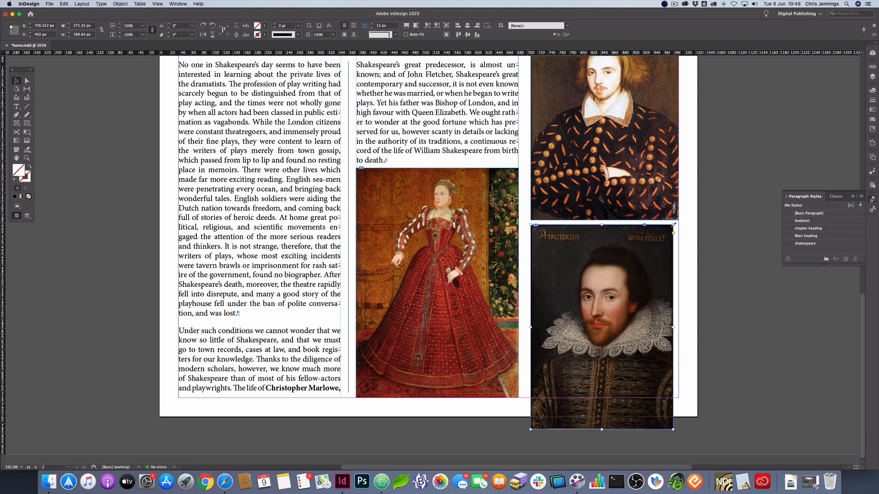
mouse_move(673, 224)
mouse_down()
mouse_move(690, 225)
mouse_move(678, 217)
mouse_up()
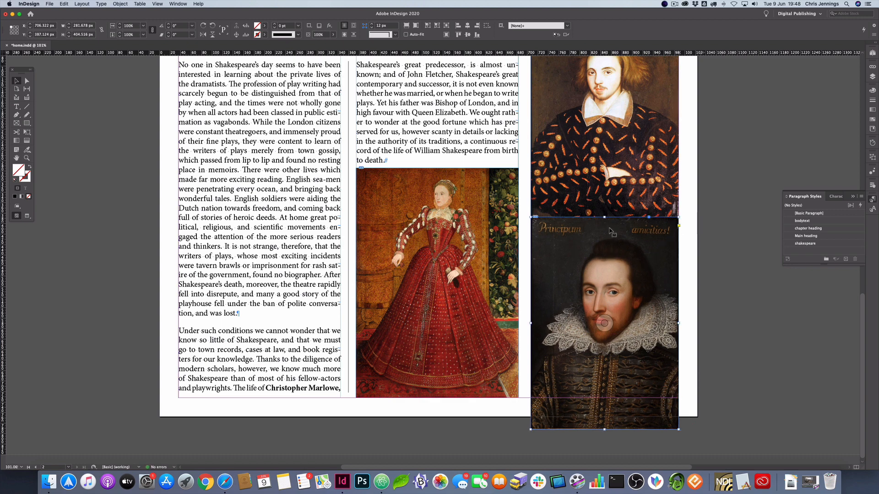
- Shift the Marlowe and Shakespeare portraits up, the latter to Y 377 px, and crop its lower edge to the page edge at 391 px high
scroll(604, 196, up, 3)
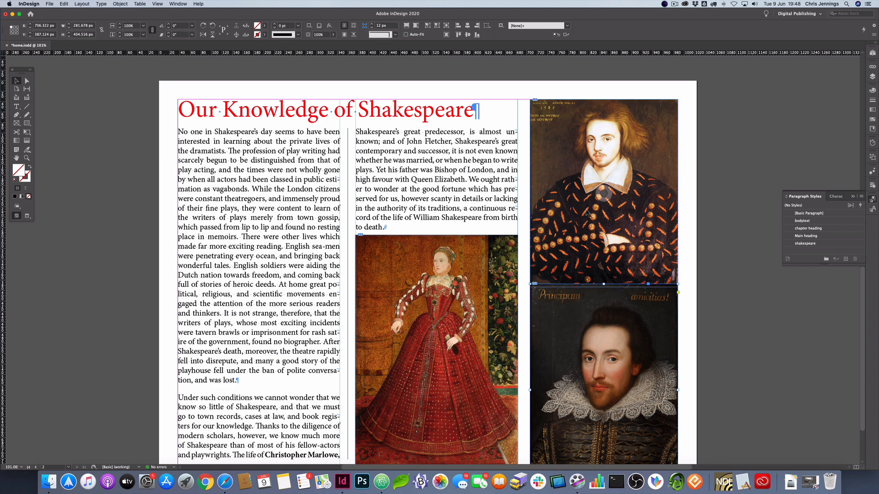
drag(588, 212, 587, 199)
drag(589, 302, 587, 297)
scroll(603, 371, down, 5)
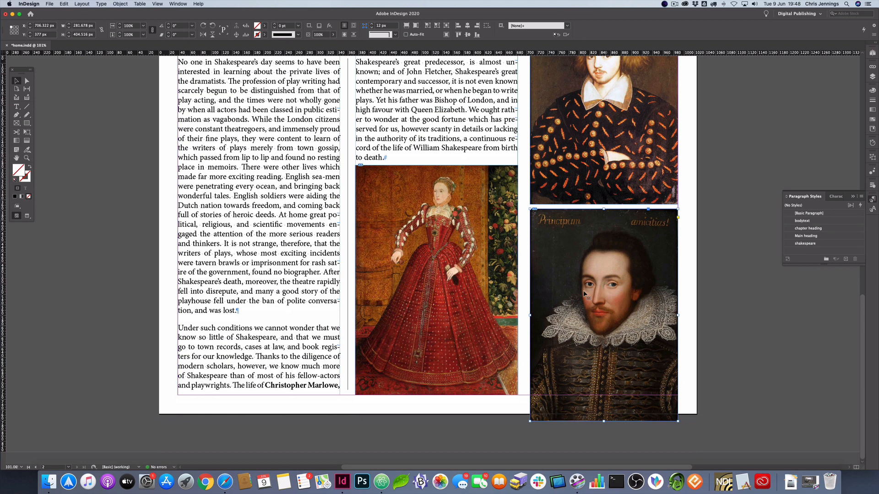
drag(605, 422, 606, 416)
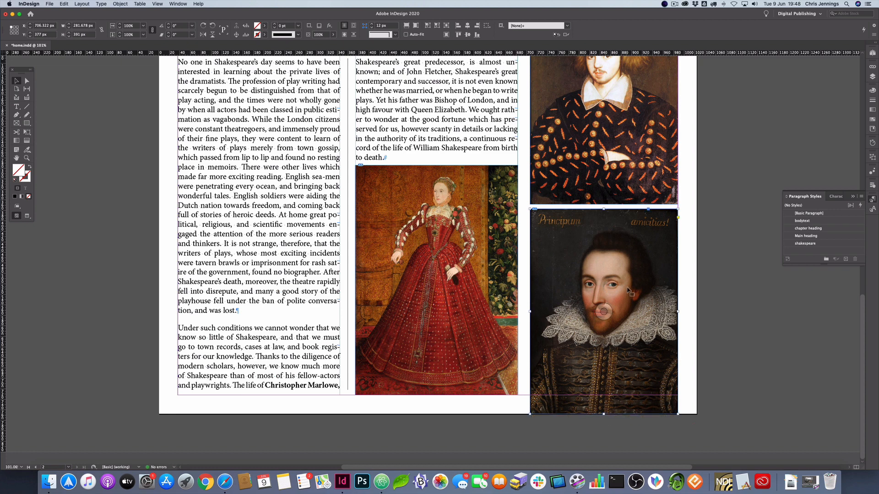
- Move the Marlowe portrait up to the page's top edge at Y 0 px and deselect it
scroll(603, 182, up, 5)
click(592, 99)
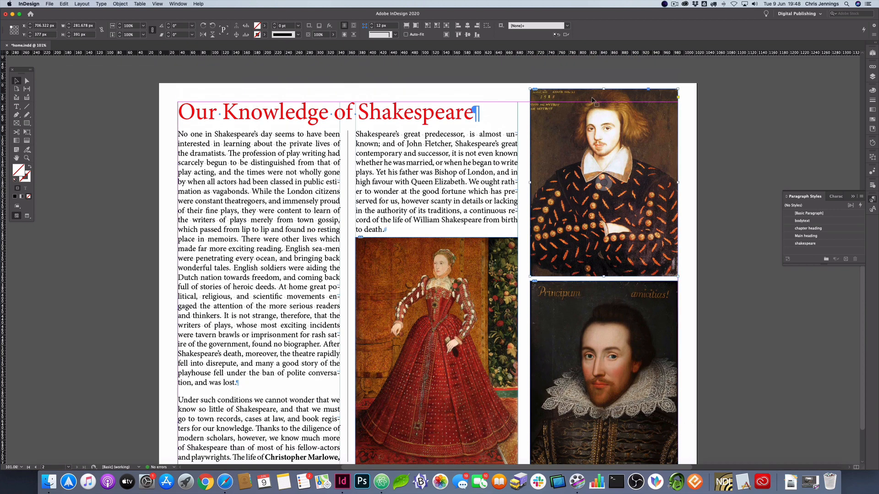
drag(592, 98, 592, 93)
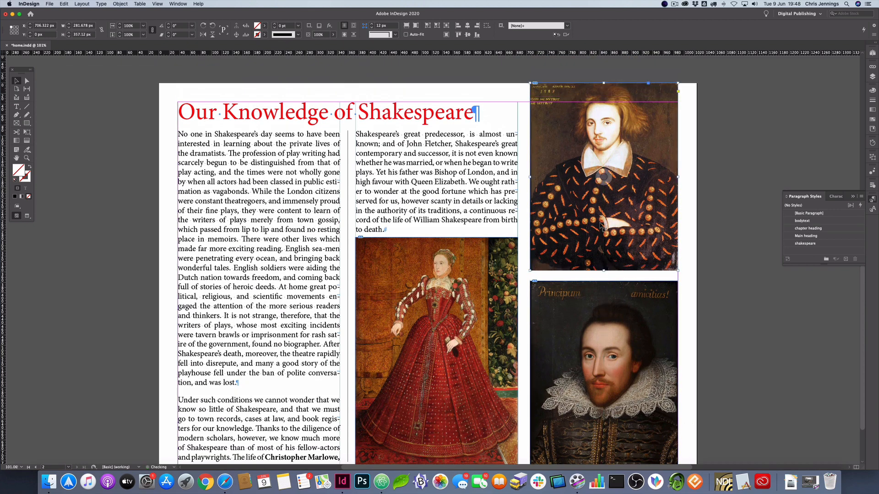
click(723, 223)
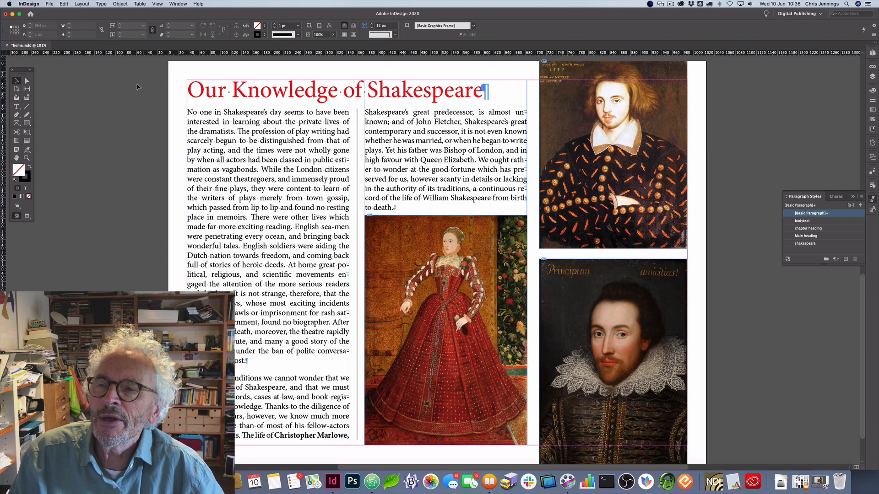
- Export the document as lifeof.epub in EPUB (Fixed Layout) format to the Life_of_Shakespeare folder
click(49, 4)
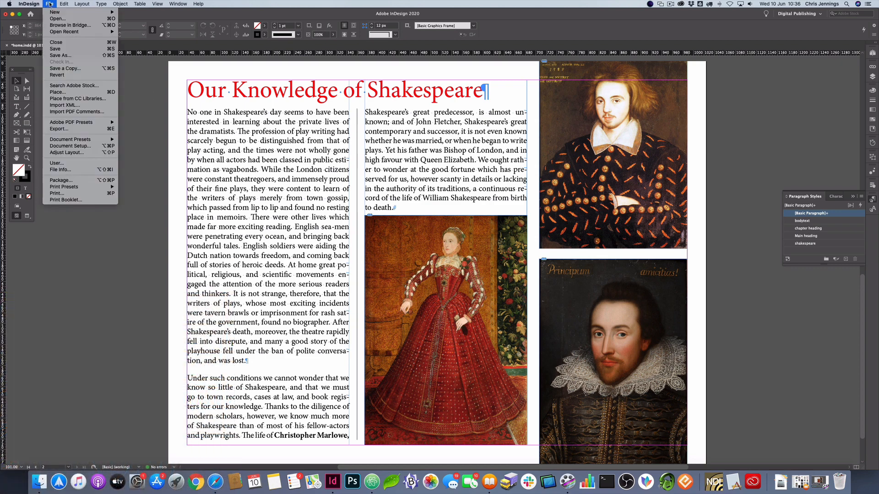
click(71, 129)
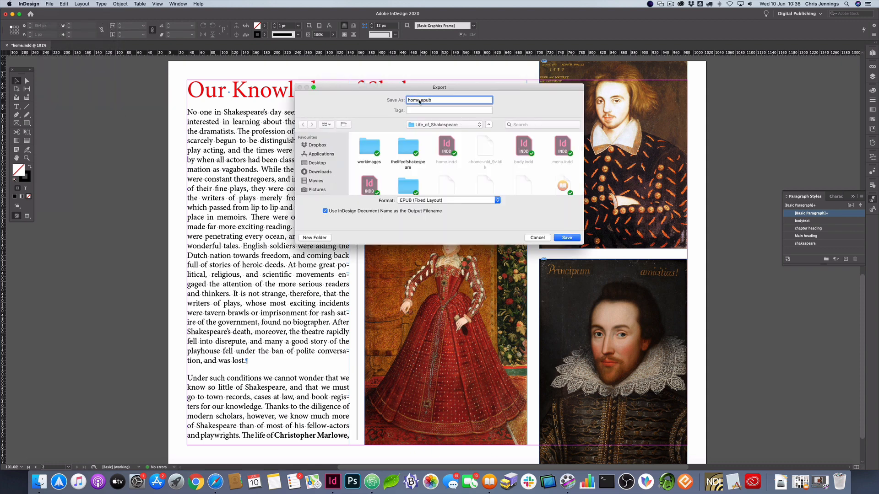
drag(419, 100, 404, 100)
text(lifeof)
click(456, 200)
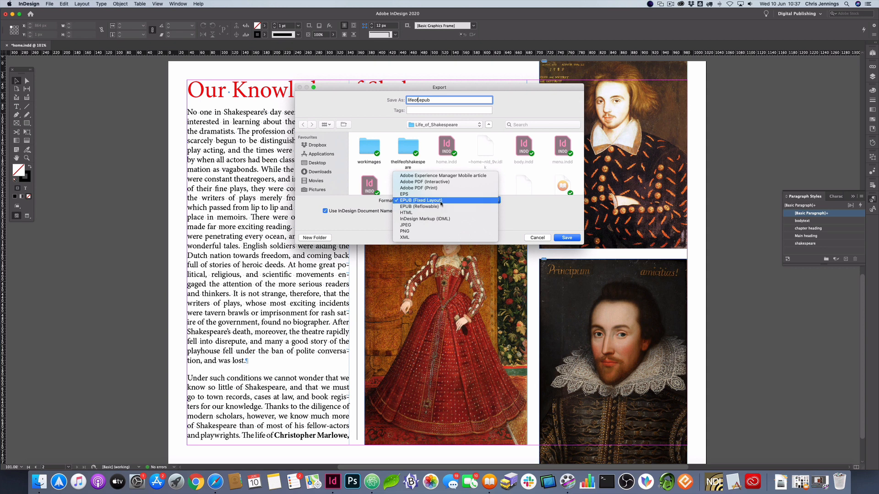
click(447, 202)
click(567, 238)
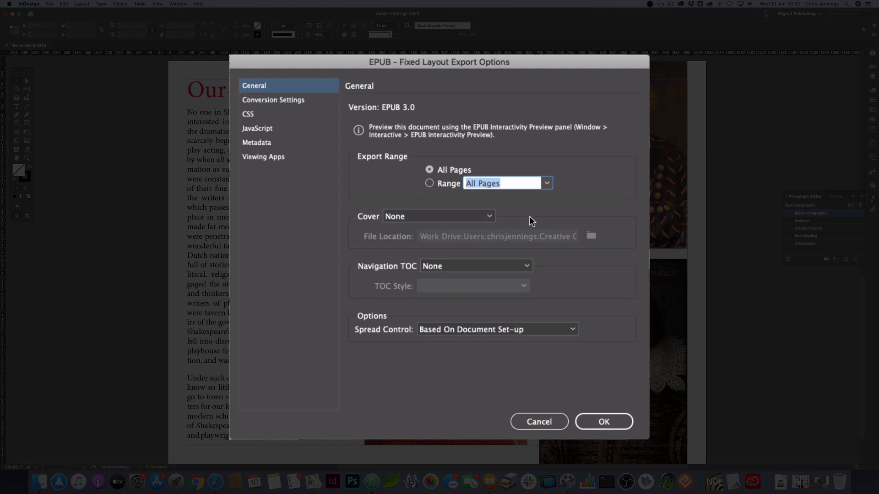
- Set the EPUB cover to a chosen image, using cover.jpg from the workimages folder
click(489, 215)
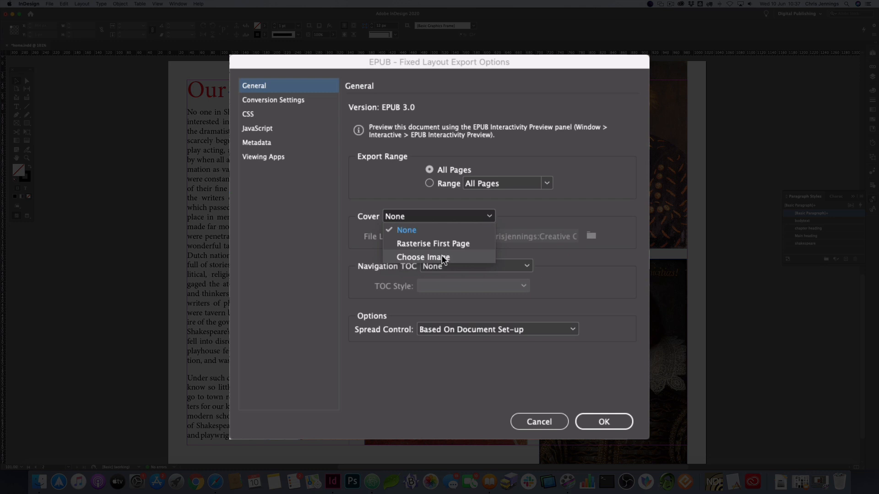
click(438, 257)
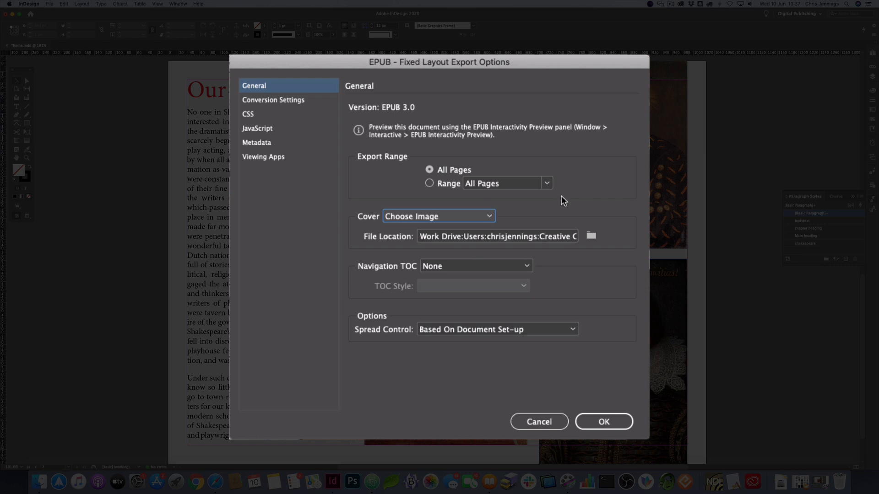
click(590, 235)
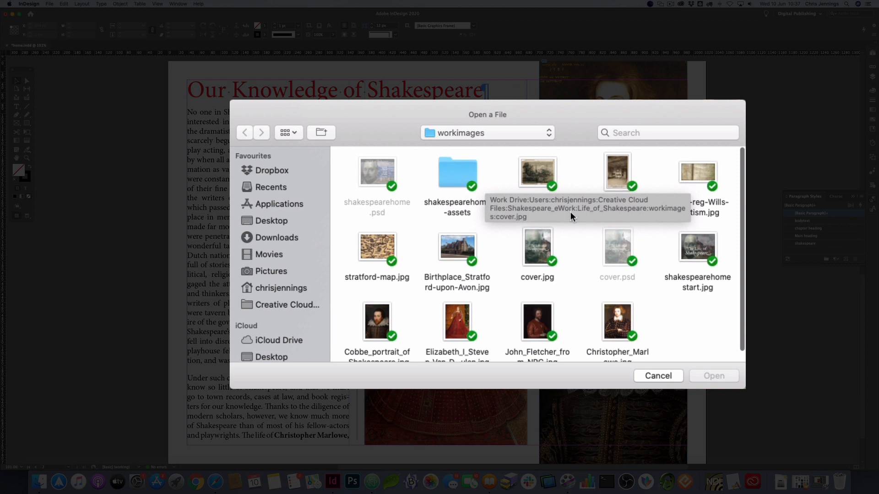
scroll(559, 227, down, 2)
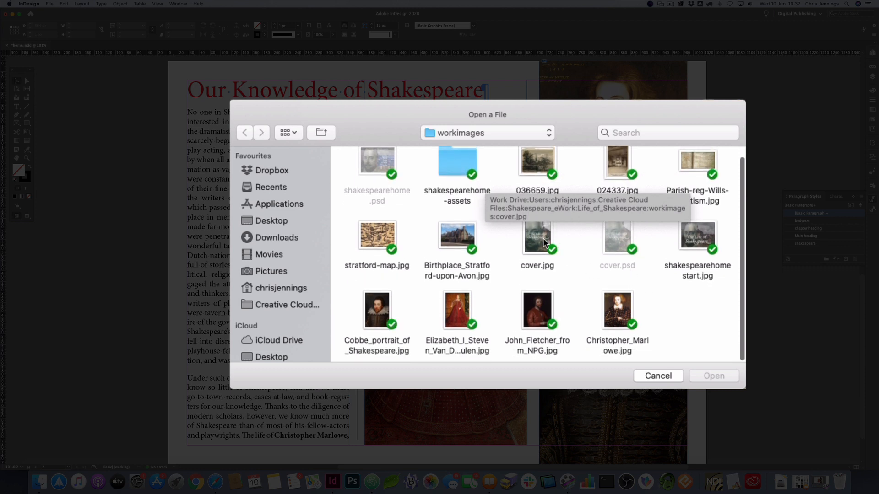
click(543, 238)
click(717, 377)
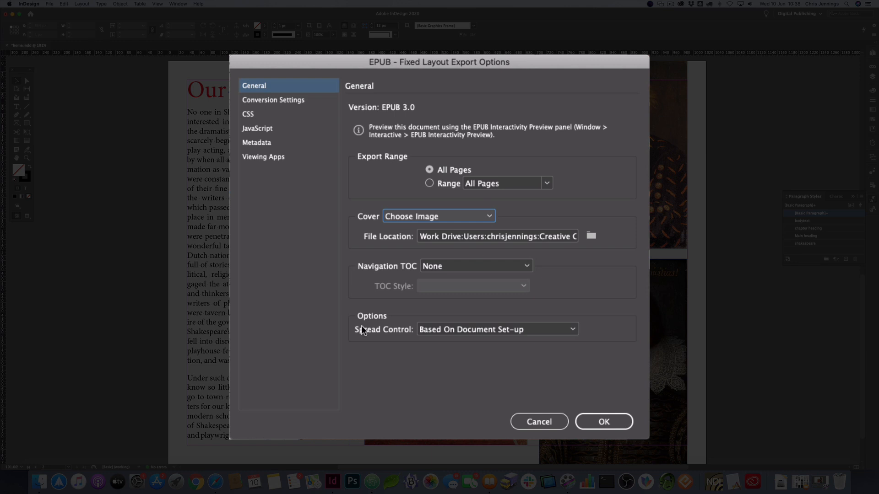
- Review the conversion, CSS, JavaScript and metadata settings of the fixed-layout export and run it with them as they are
click(269, 102)
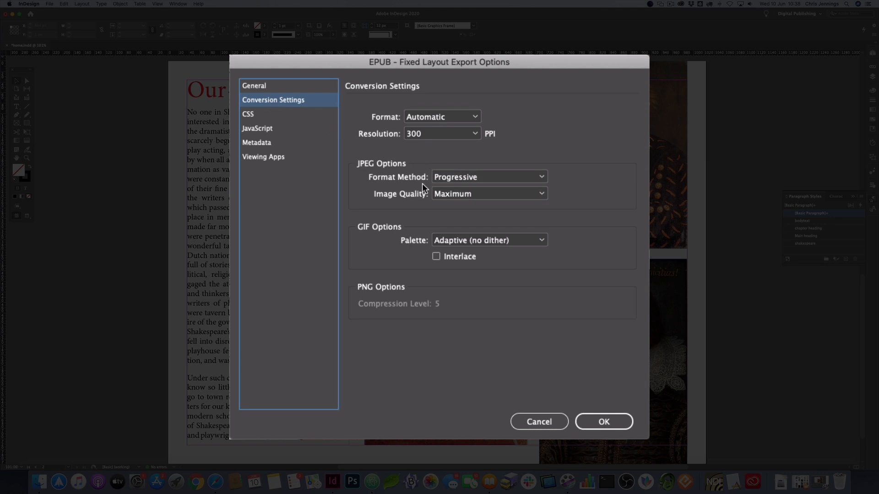
click(256, 114)
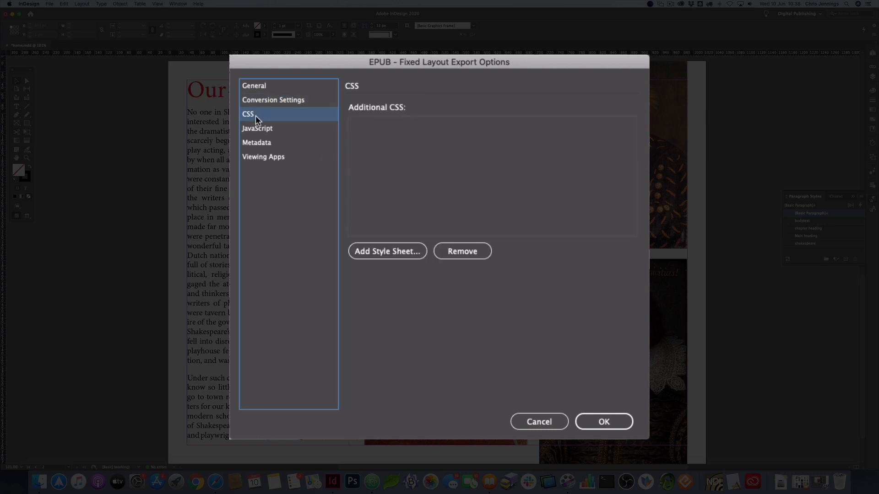
click(265, 130)
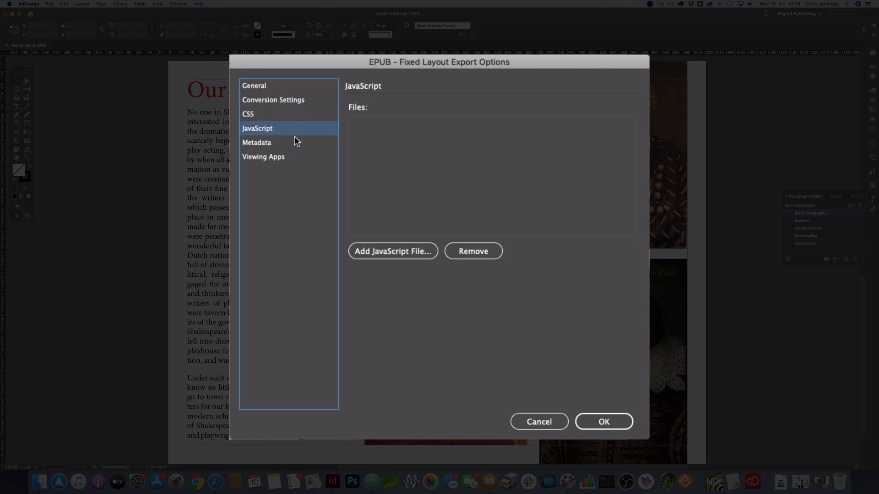
click(260, 141)
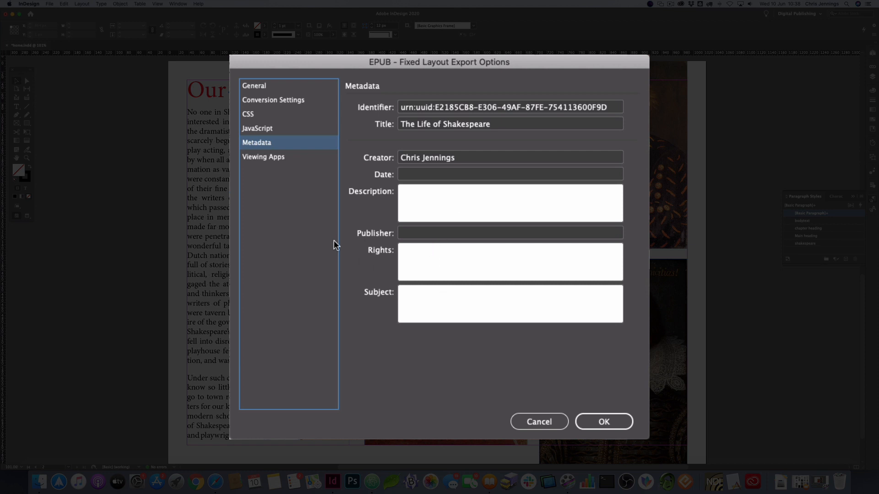
click(602, 423)
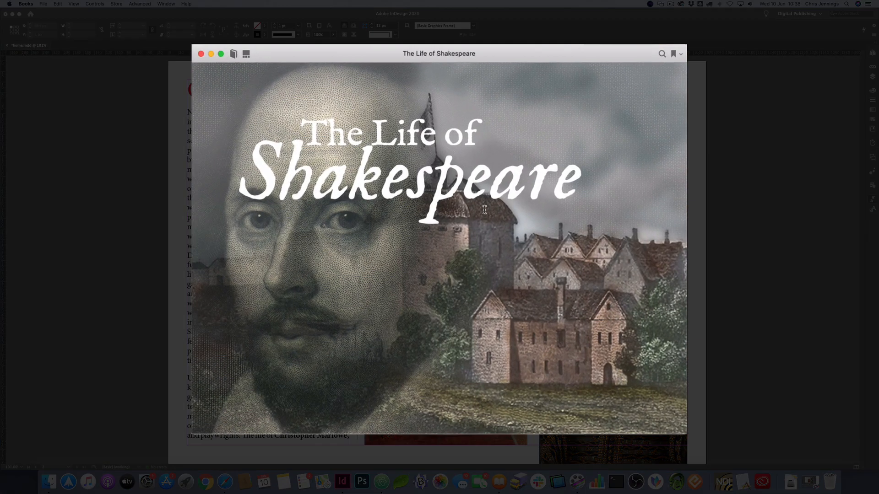
- Page through the exported book in Books and check its page thumbnails
click(677, 247)
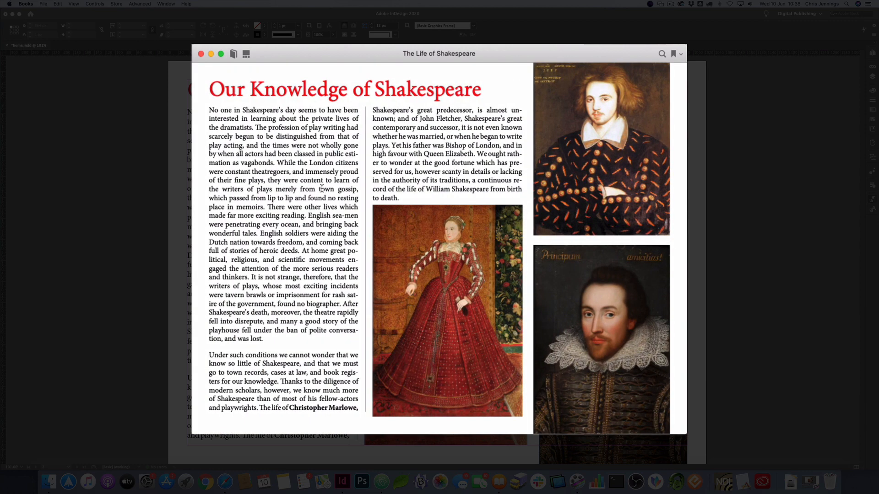
click(246, 54)
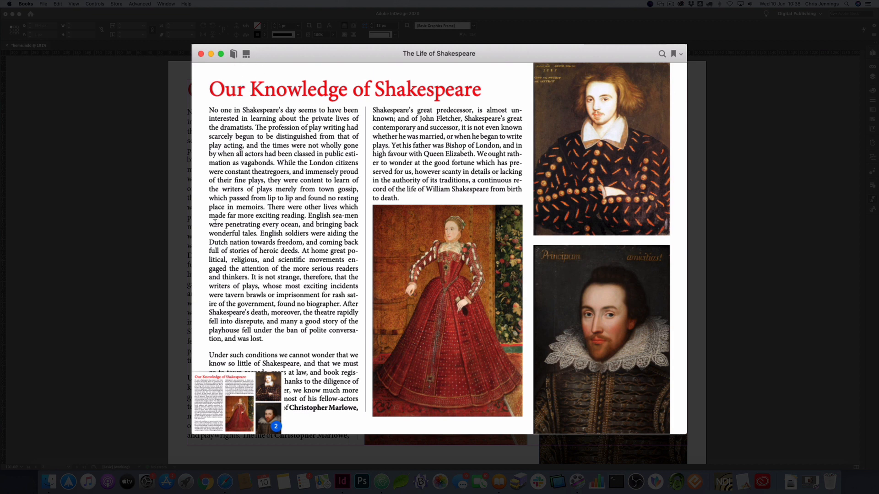
click(202, 244)
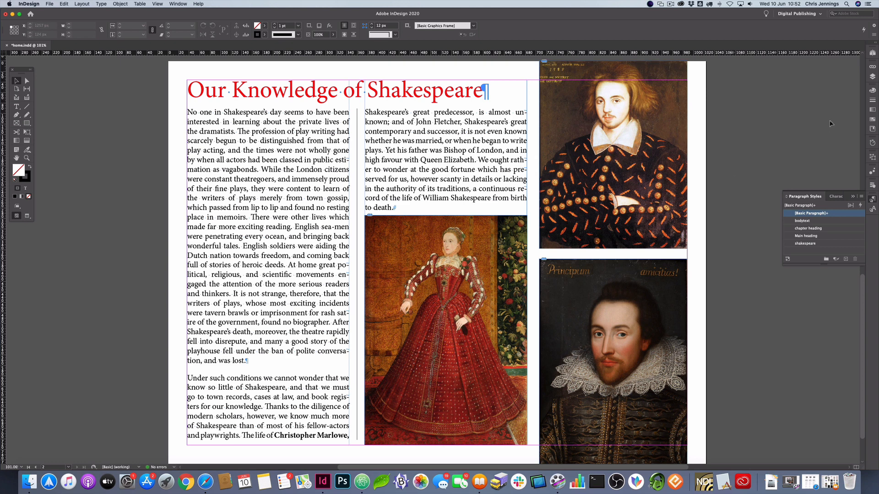
- Add a third page in InDesign and paste a copy of page 2's text frame in place on it
click(872, 53)
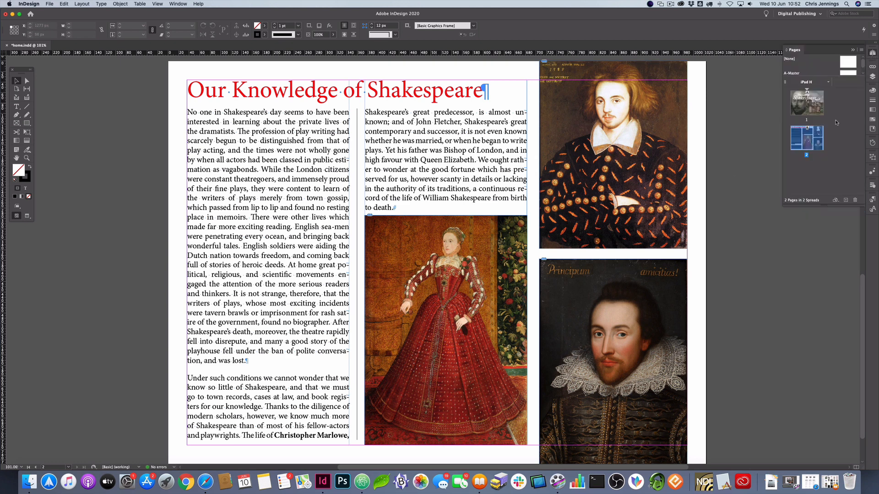
click(846, 202)
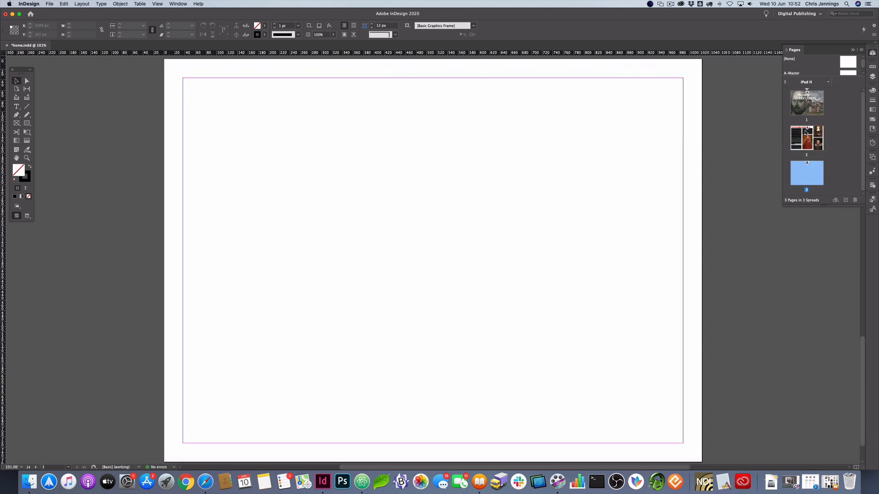
click(805, 132)
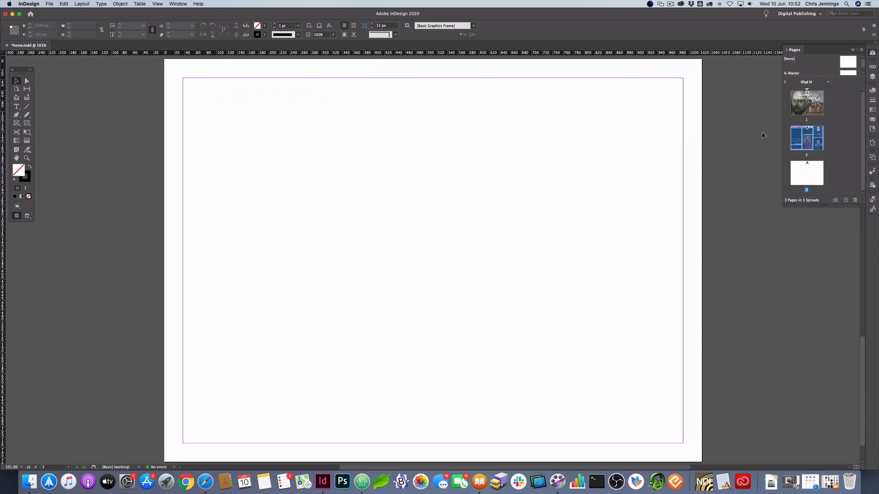
double_click(806, 139)
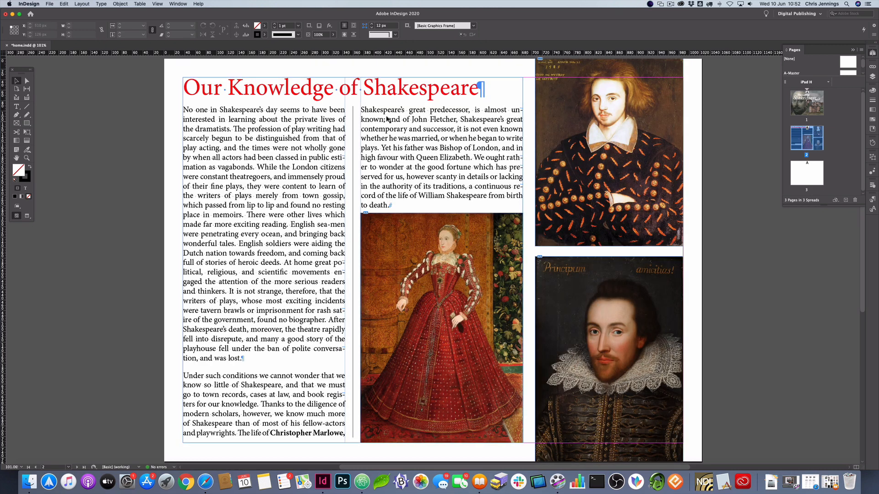
click(206, 88)
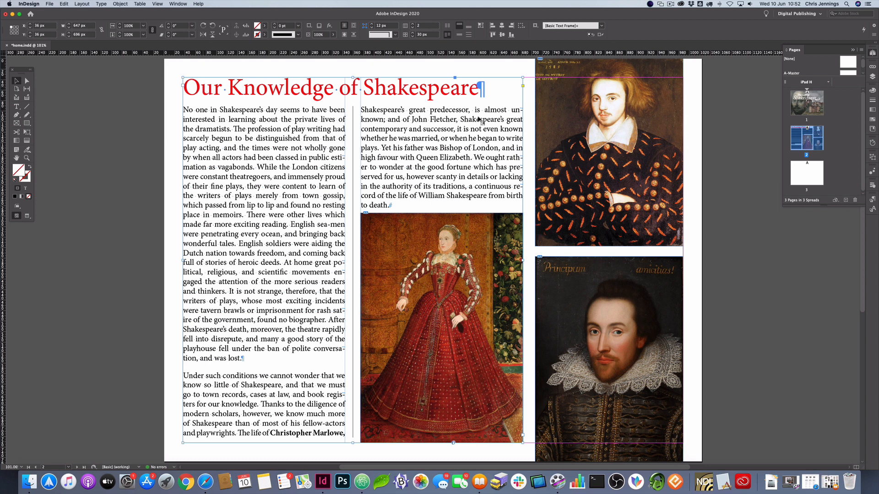
click(811, 170)
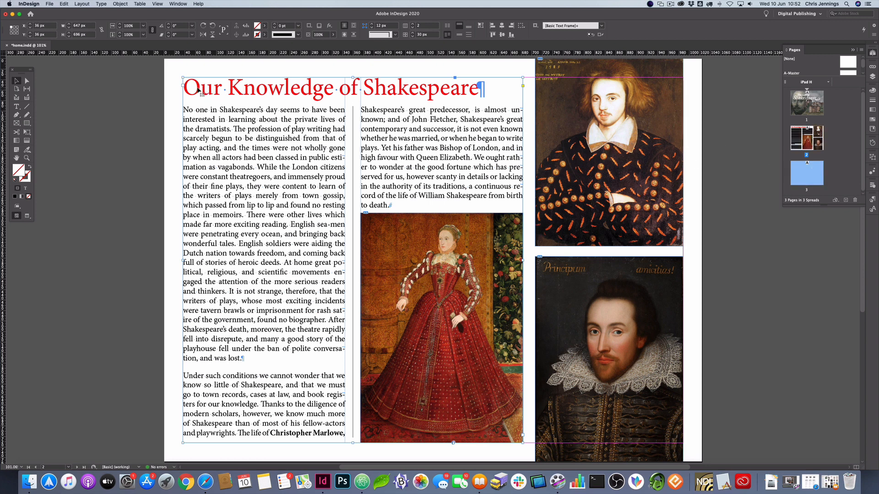
click(159, 84)
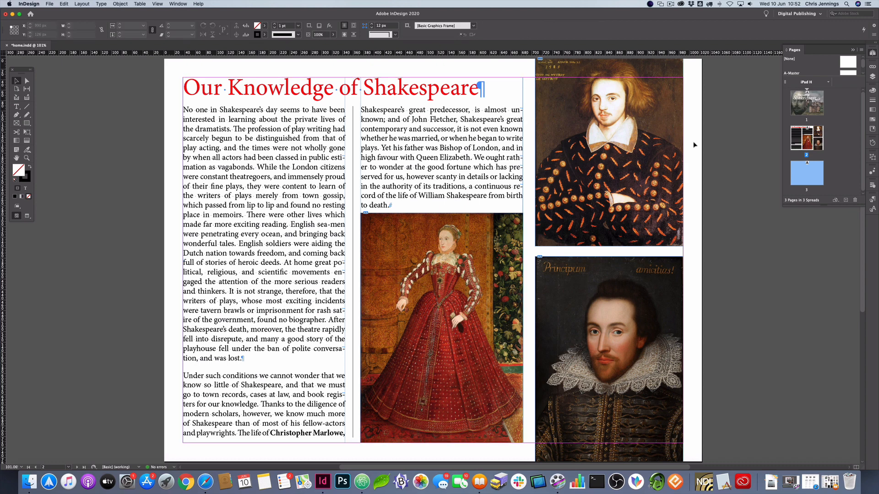
double_click(814, 175)
click(64, 4)
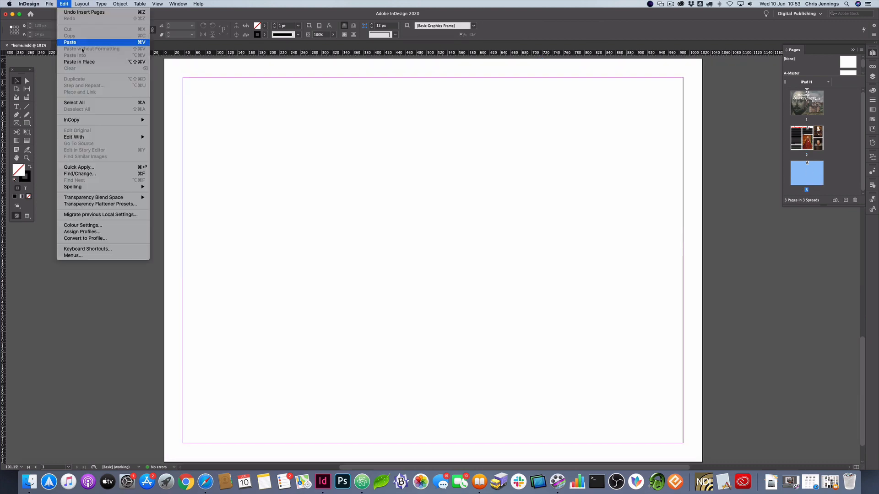
click(82, 62)
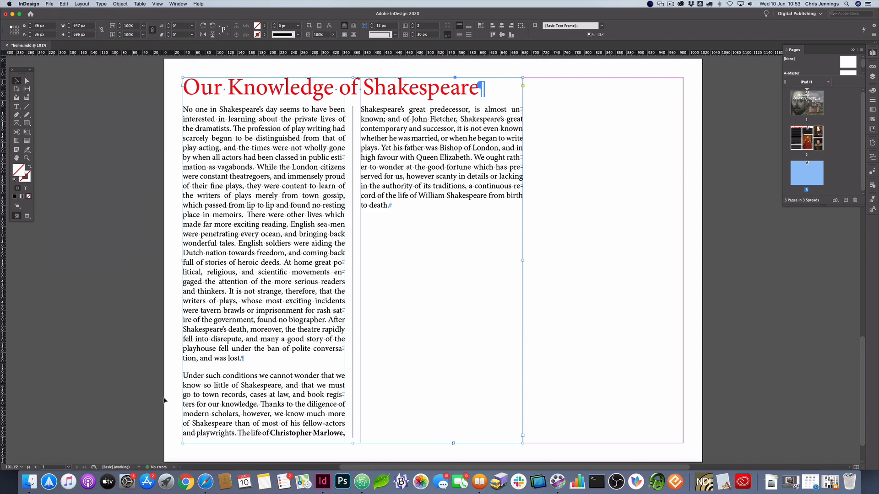
- Switch to Atom and copy the Stratford heading and its paragraph from Outline-of-his-life.md
click(361, 481)
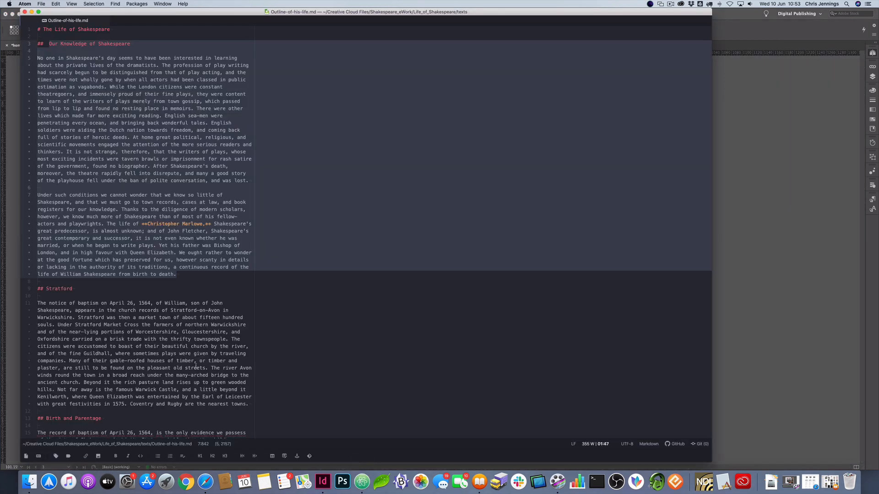
scroll(177, 281, down, 5)
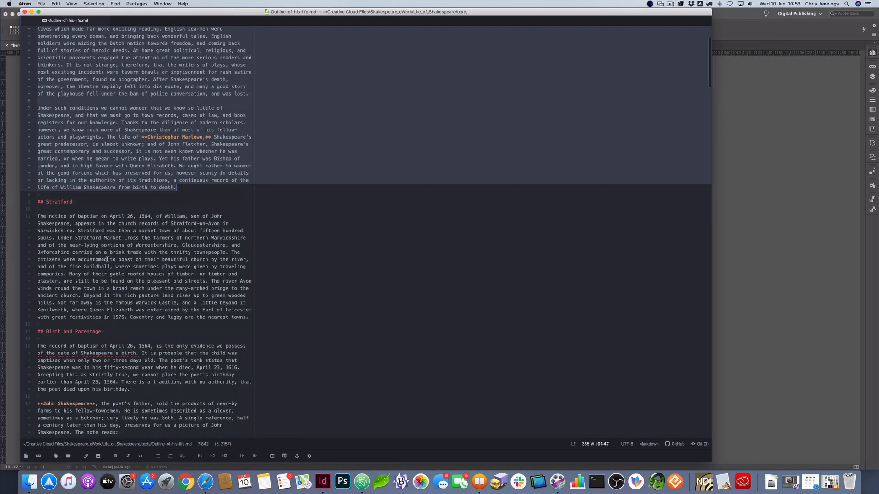
drag(45, 202, 248, 316)
key(super+c)
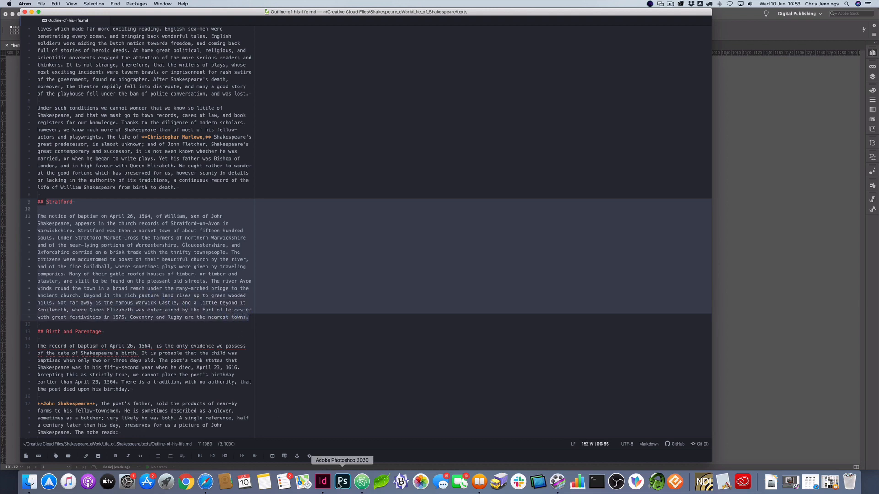
- Back in InDesign, replace all text in page 3's frame with the copied Stratford section and remove the empty paragraph below its heading
click(322, 481)
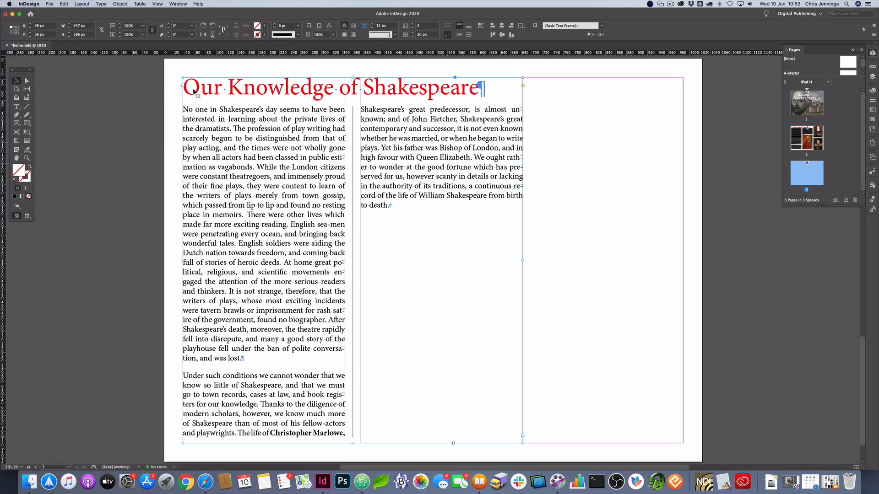
double_click(185, 84)
drag(185, 84, 395, 397)
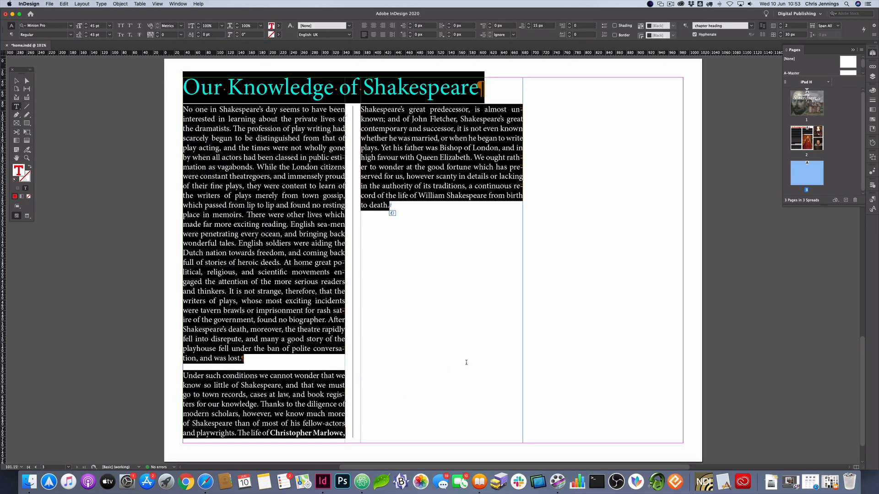
key(super+v)
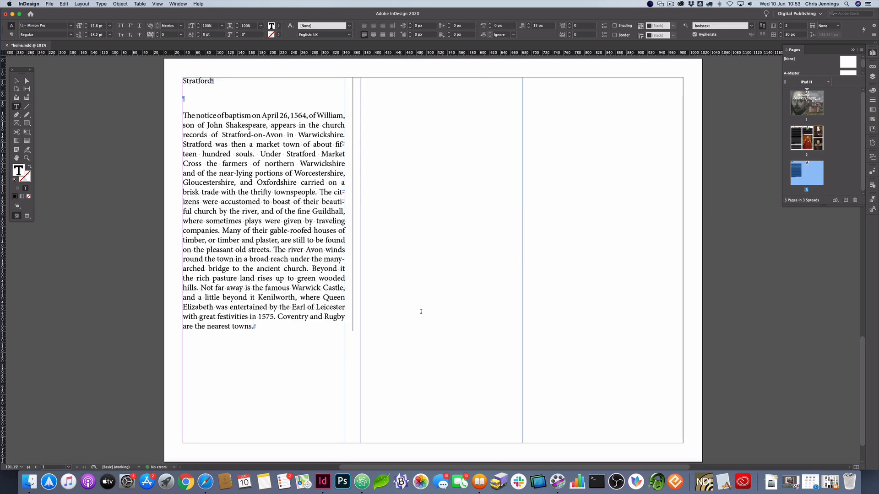
click(188, 97)
key(Delete)
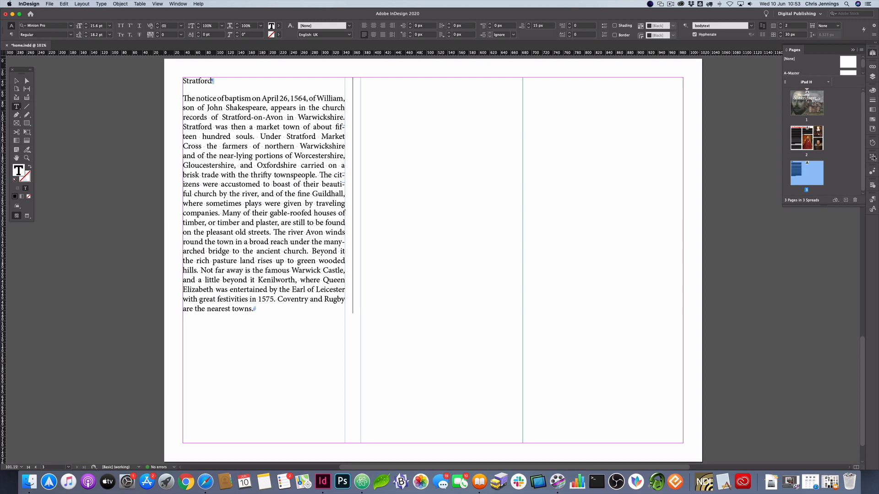
- Apply the chapter heading paragraph style to the Stratford title and deselect the text frame
click(872, 200)
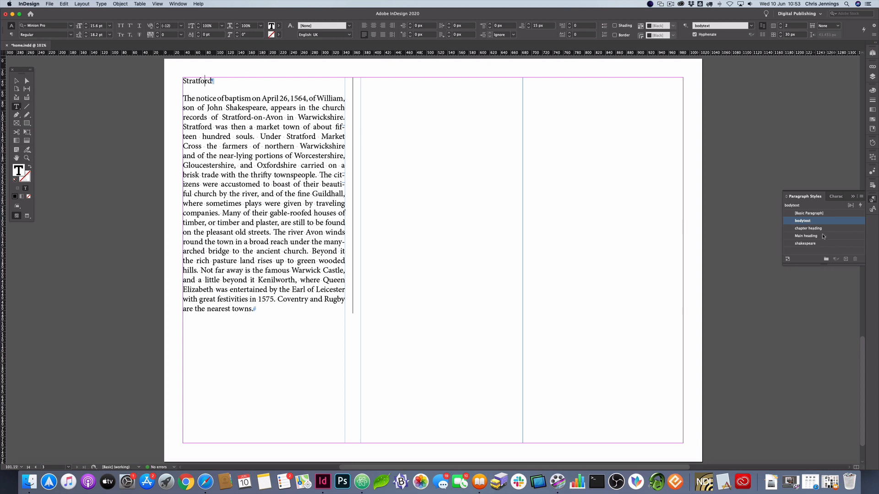
click(808, 229)
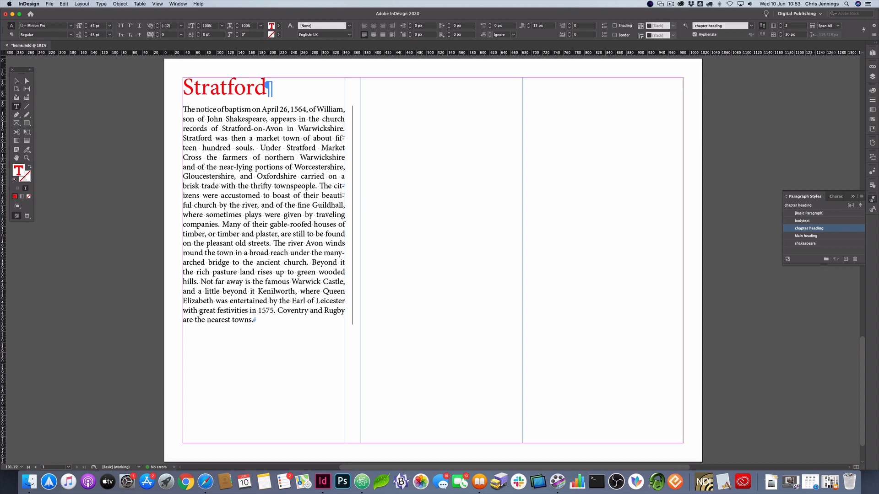
key(Escape)
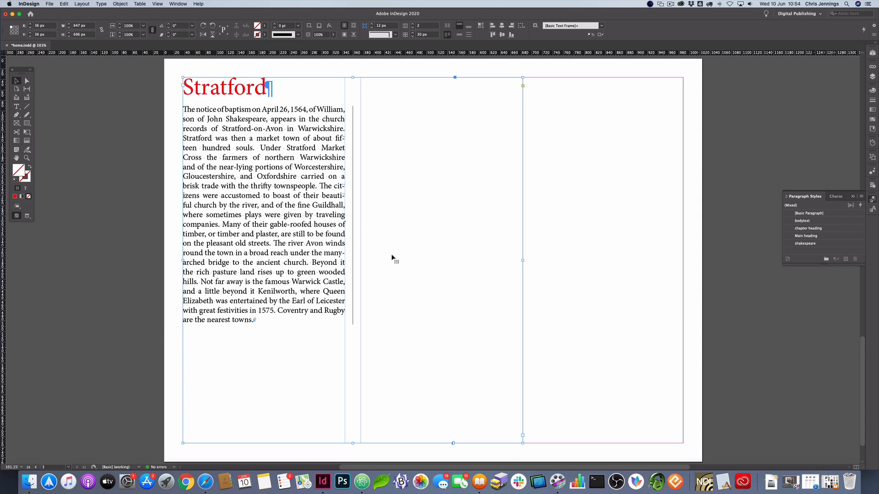
click(134, 172)
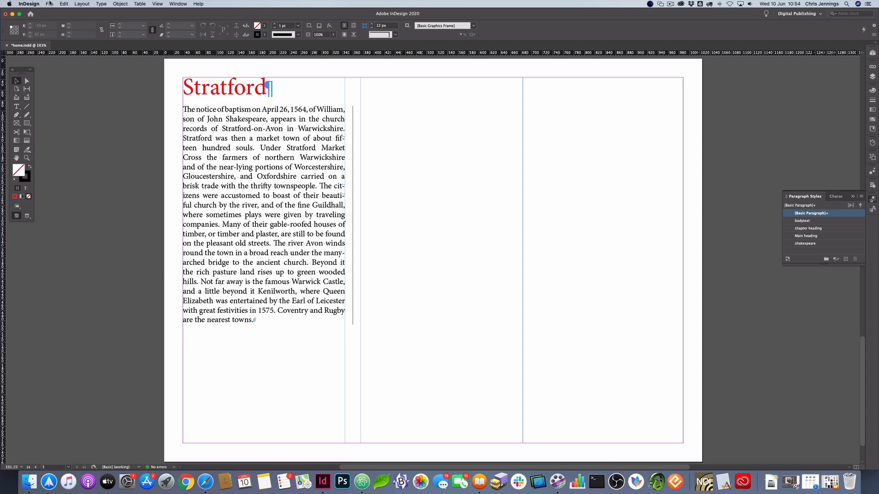
- Place stratford-map.jpg from the workimages folder beside the Stratford text at X 376, Y 36 px, about 612 × 435 px, and deselect it
key(super+d)
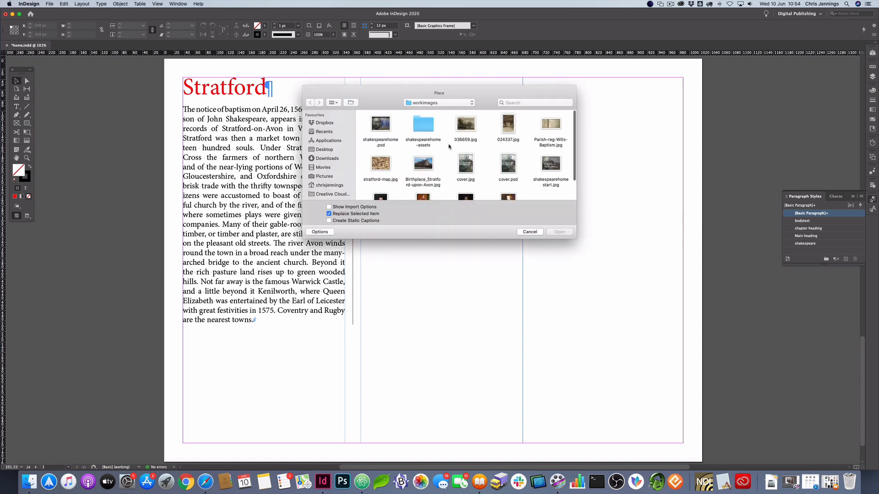
scroll(447, 148, down, 3)
scroll(446, 147, up, 3)
click(382, 165)
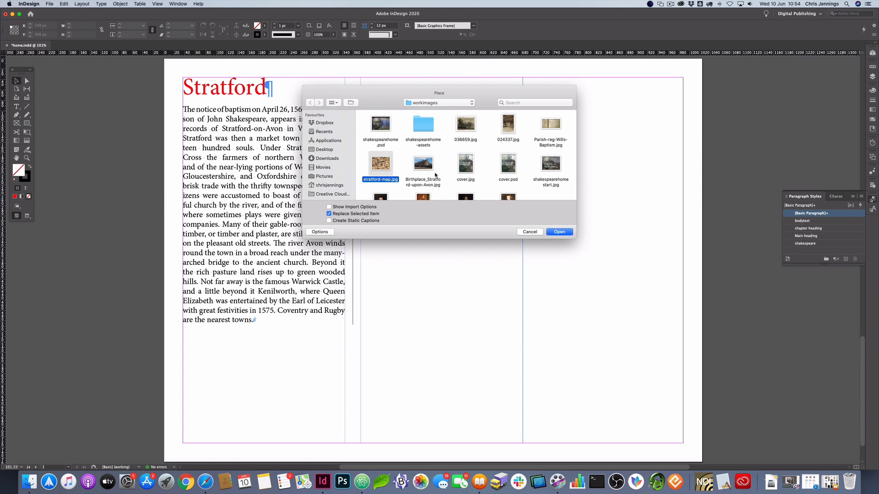
click(558, 232)
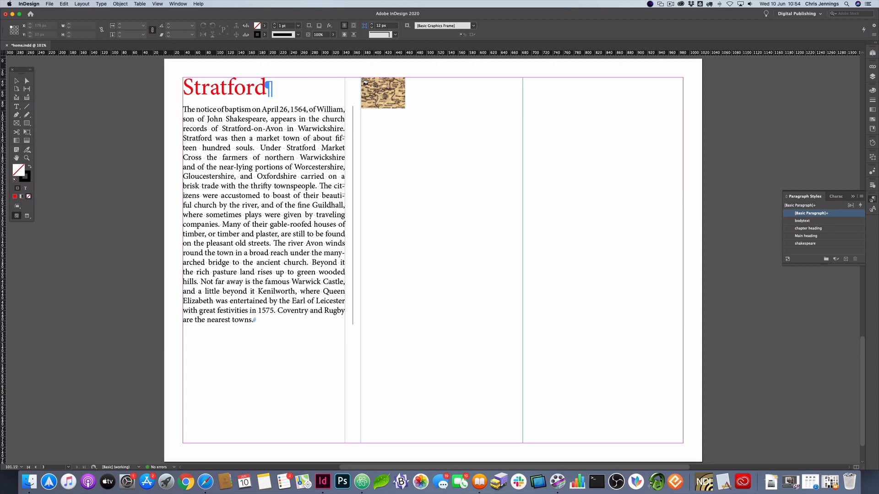
drag(361, 78, 681, 396)
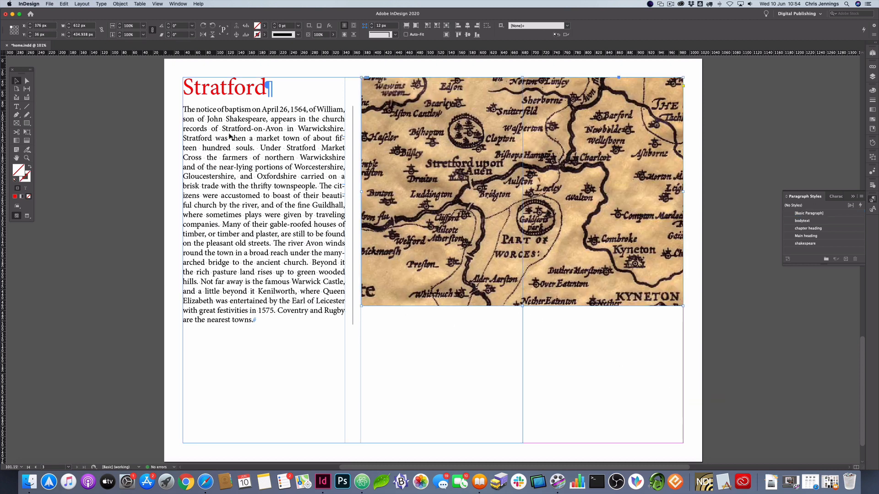
click(97, 126)
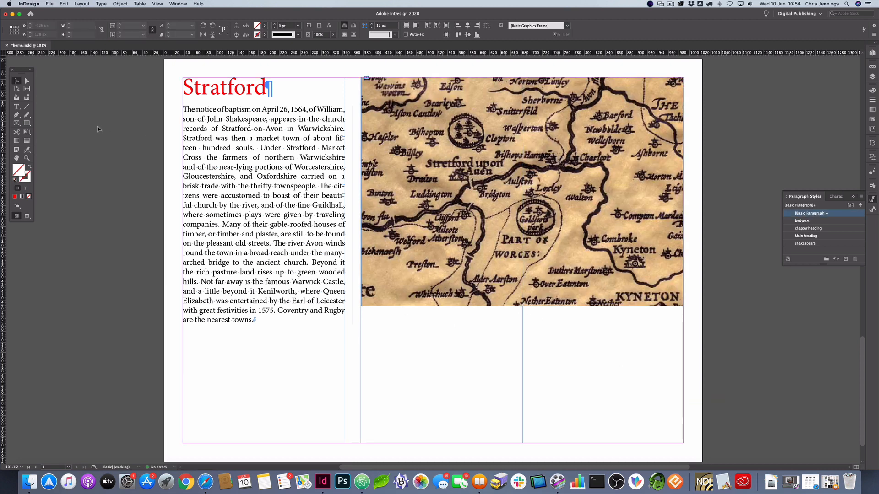
- Place Birthplace_Stratford-upon-Avon.jpg below the Stratford map at X 376, Y 486 px, about 369 × 246 px
key(super+d)
scroll(481, 158, down, 3)
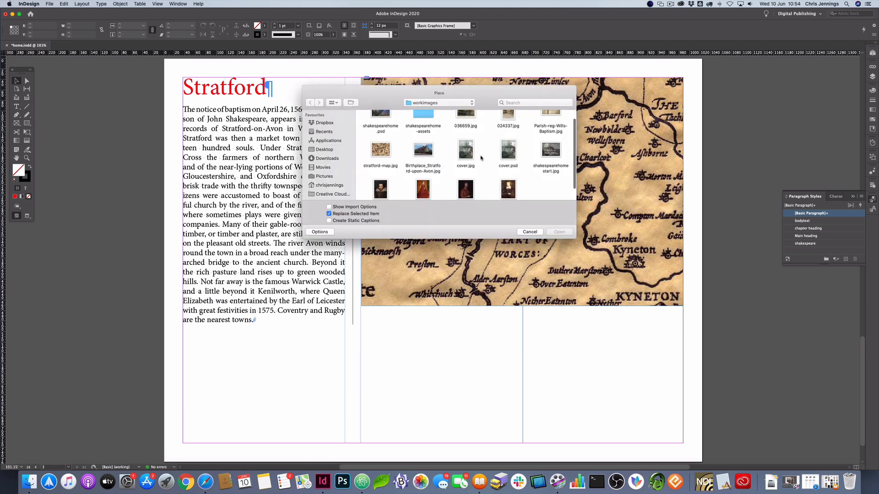
click(435, 135)
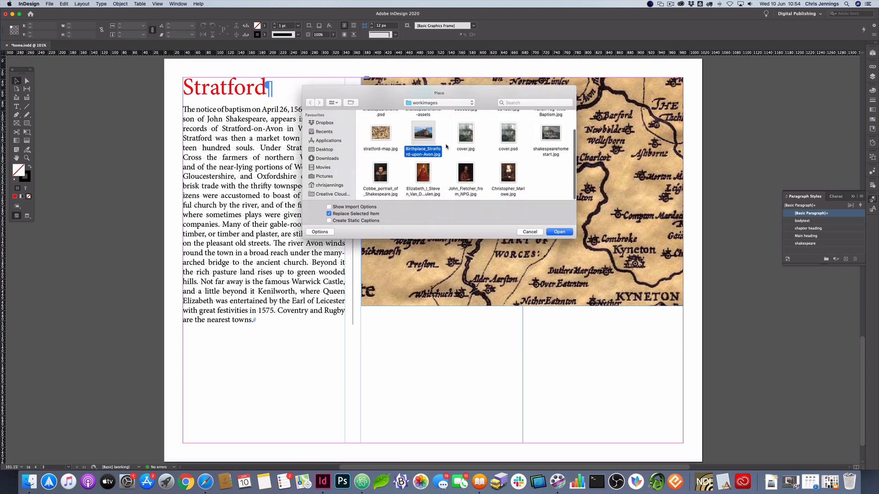
click(559, 232)
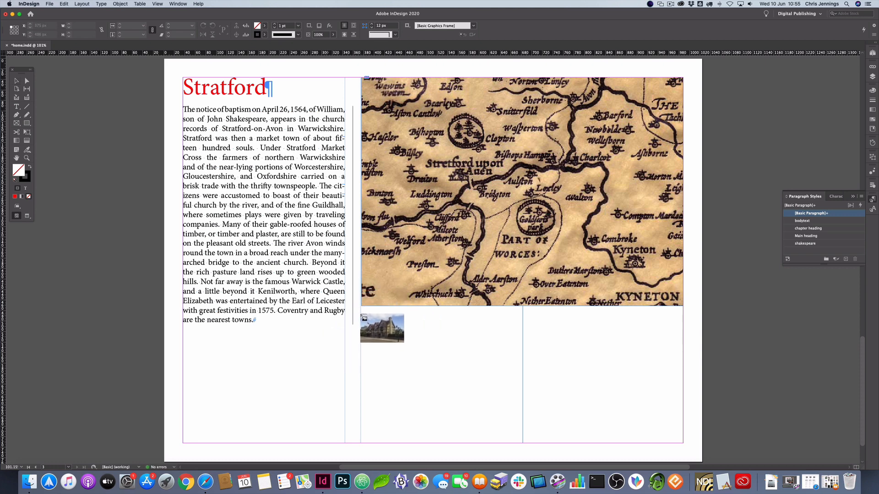
drag(360, 315, 555, 459)
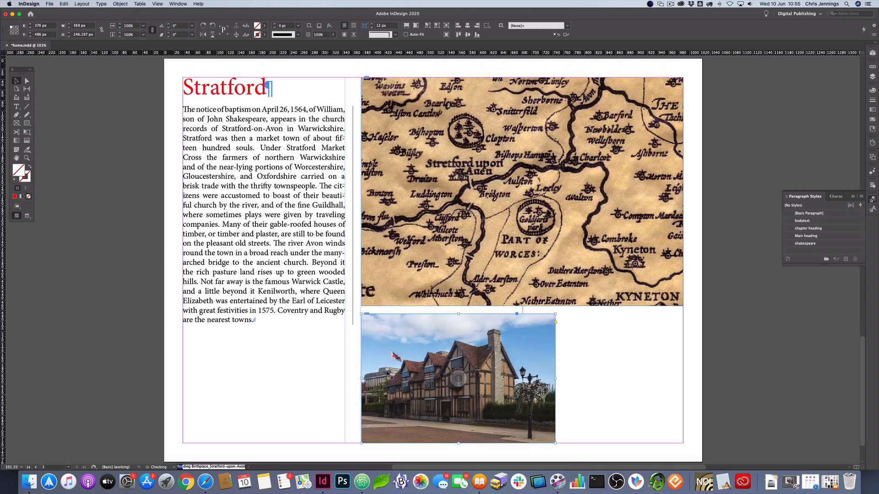
click(288, 302)
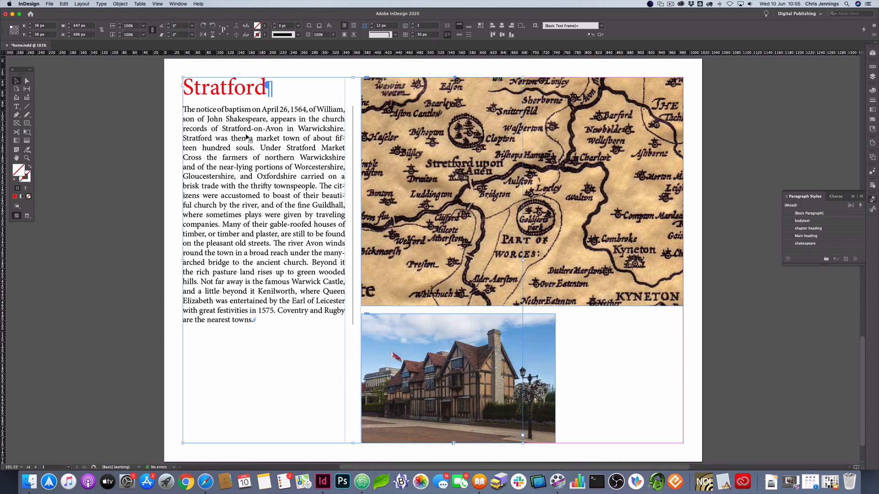
- Set up a table of contents titled Contents that includes the chapter heading style, with TOC Body Text as its entry style
scroll(306, 160, up, 15)
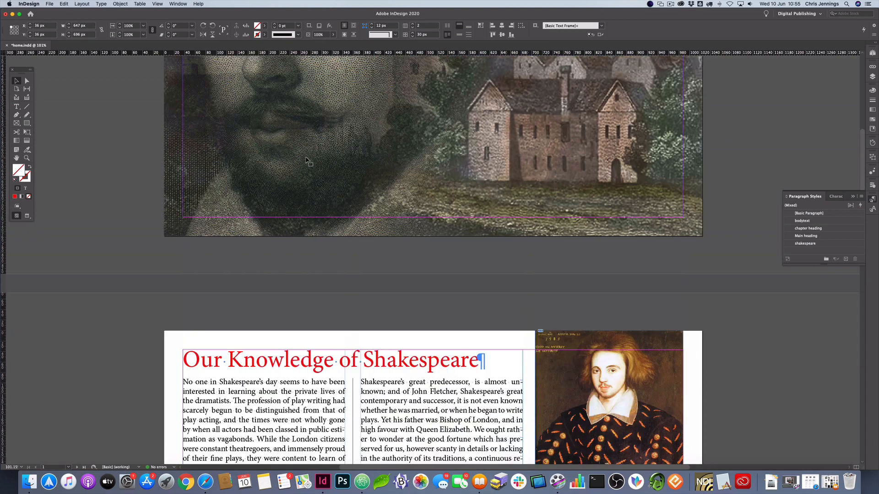
scroll(306, 160, up, 8)
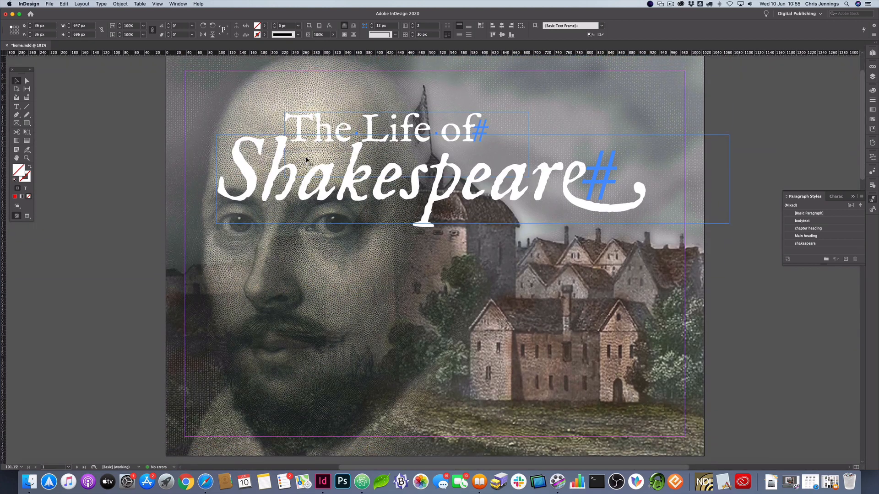
scroll(306, 159, up, 2)
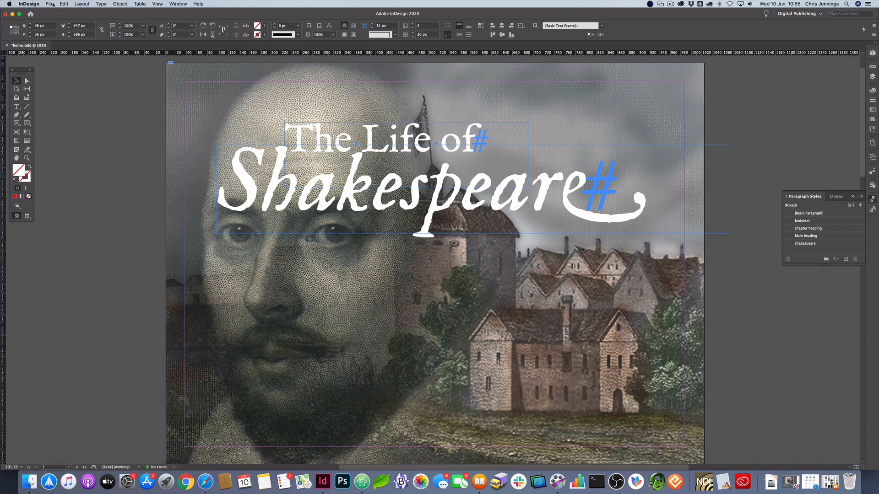
click(82, 4)
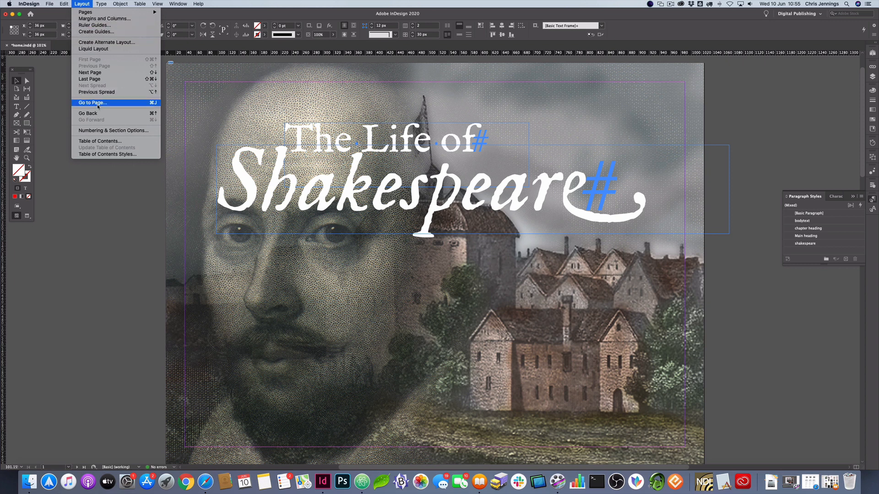
click(100, 142)
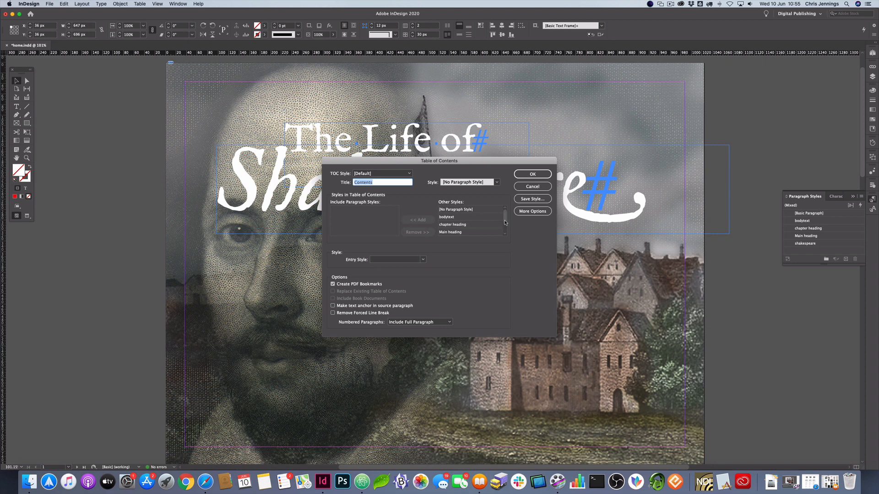
click(463, 225)
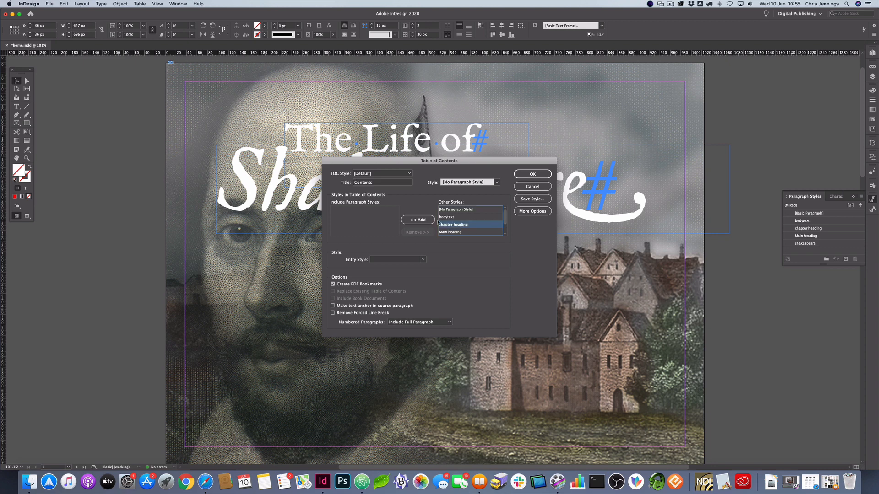
click(420, 220)
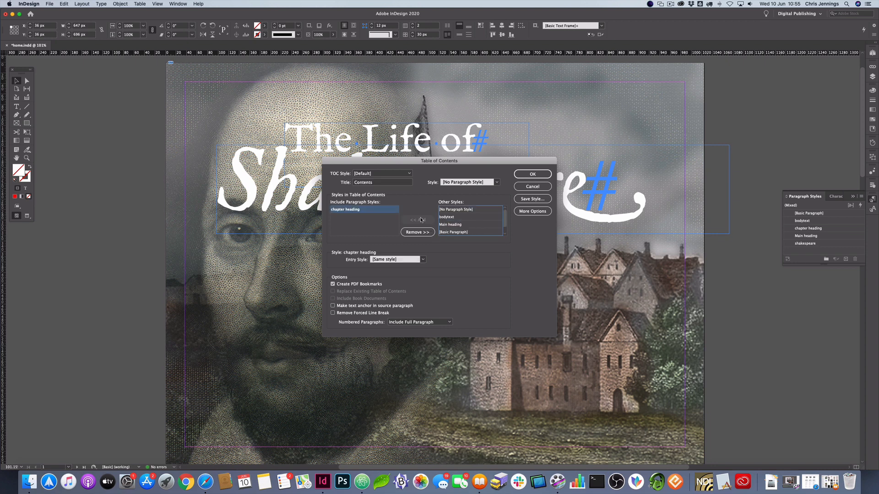
click(423, 260)
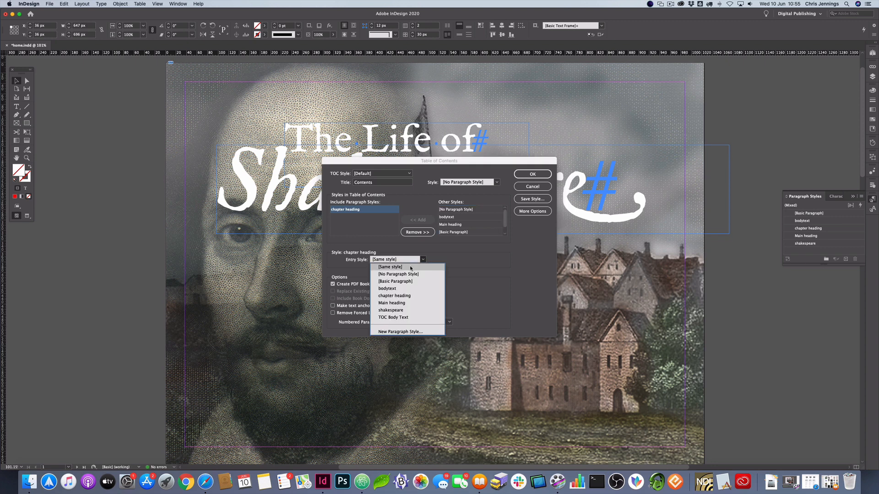
click(391, 317)
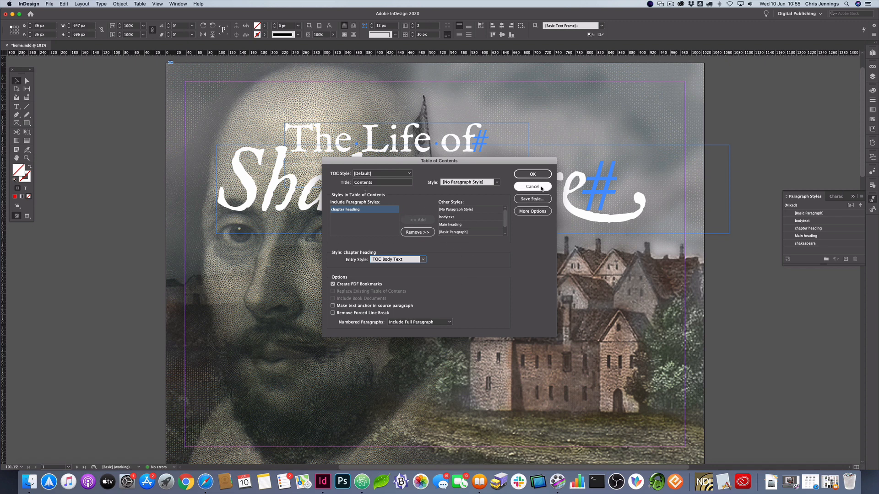
- Generate the table of contents into a frame about 189 × 266 px on the pasteboard beside the cover page and deselect it
click(531, 174)
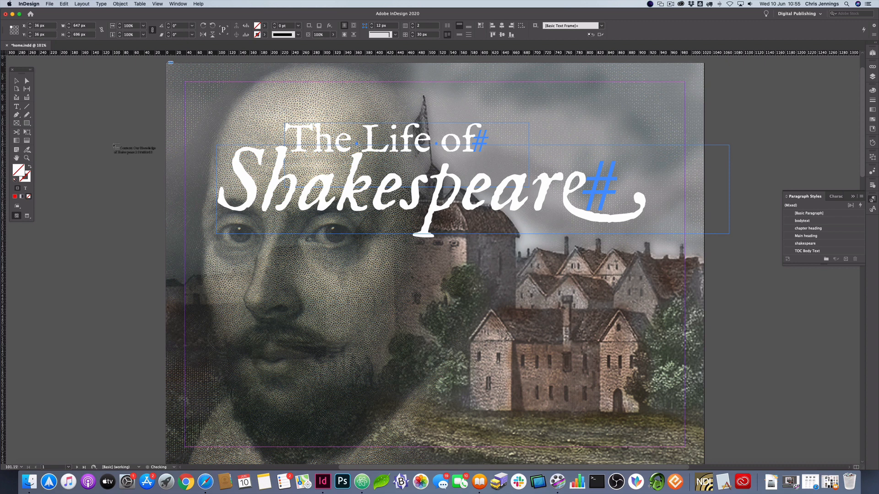
drag(45, 86, 144, 226)
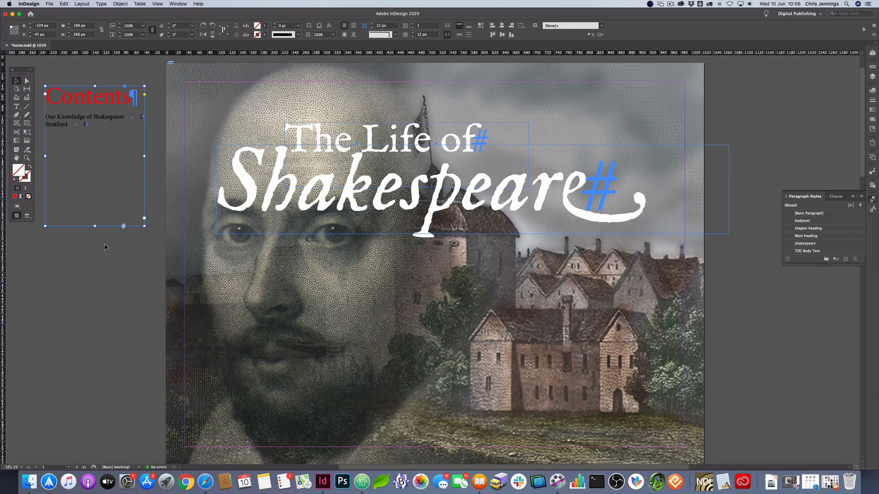
click(105, 247)
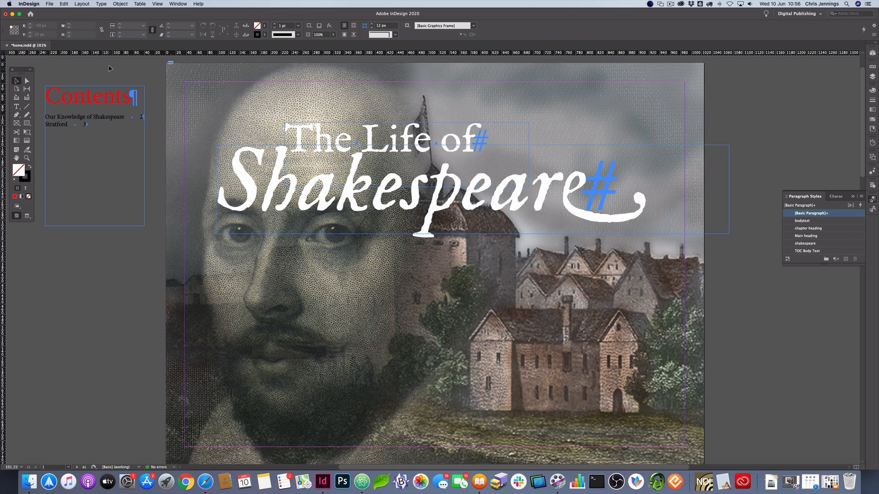
- Start exporting the document as a fixed-layout EPUB named lifeof.epub in the Life_of_Shakespeare folder, replacing the existing file
click(50, 4)
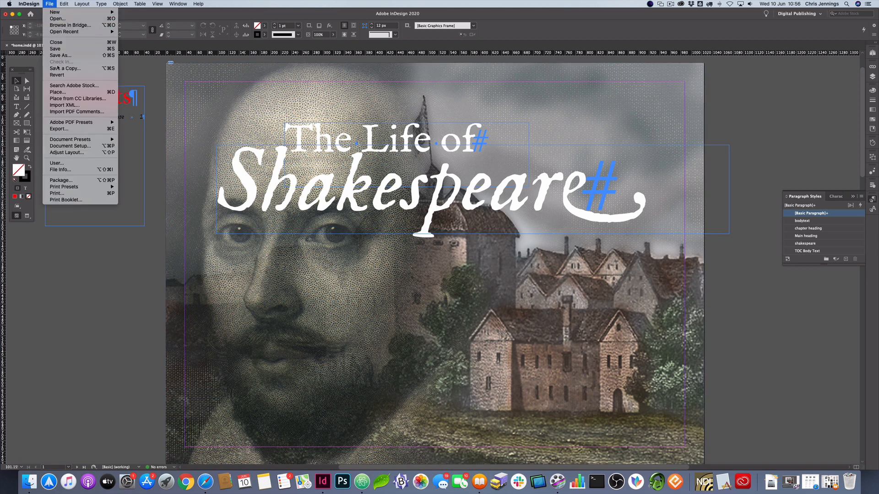
click(134, 66)
click(100, 96)
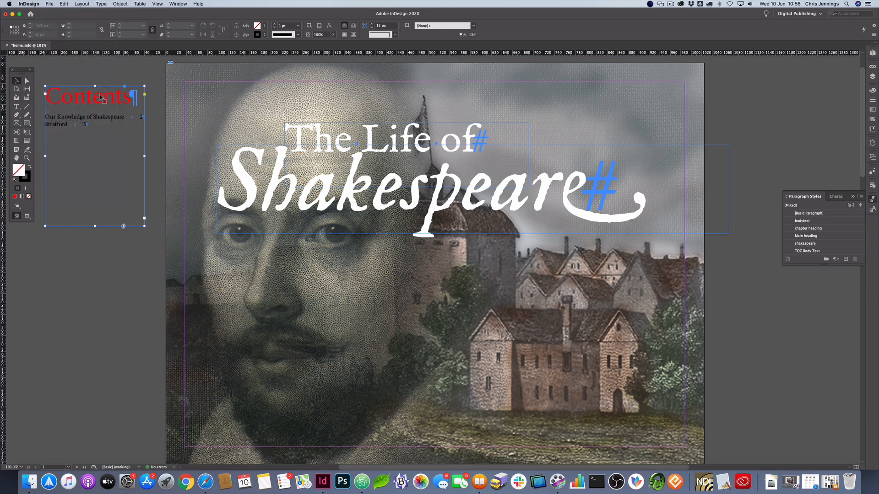
click(50, 4)
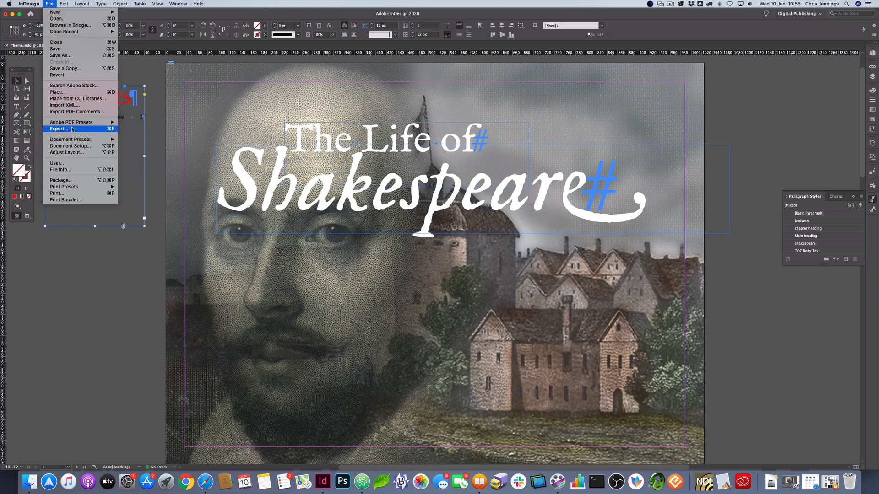
click(178, 154)
key(super+e)
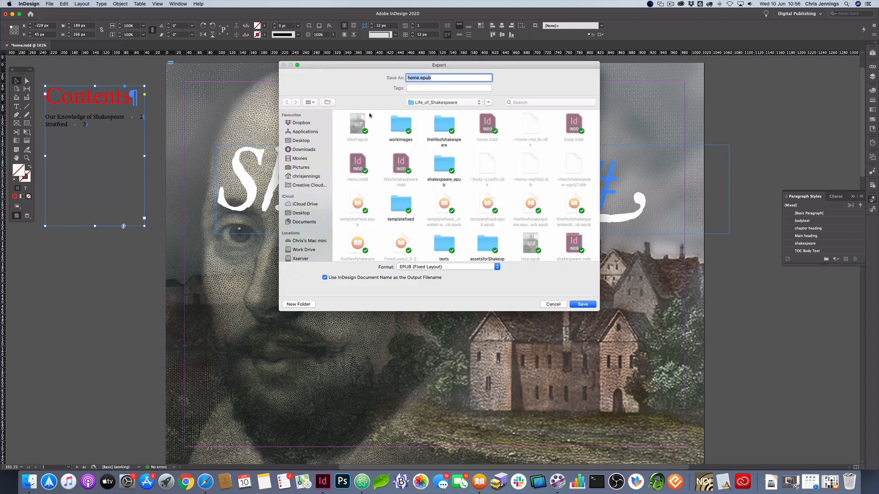
text(lifeof)
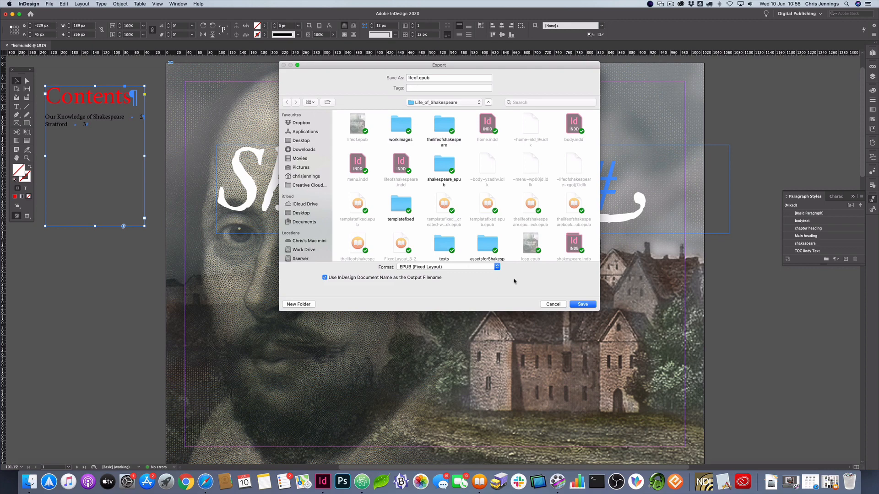
click(576, 305)
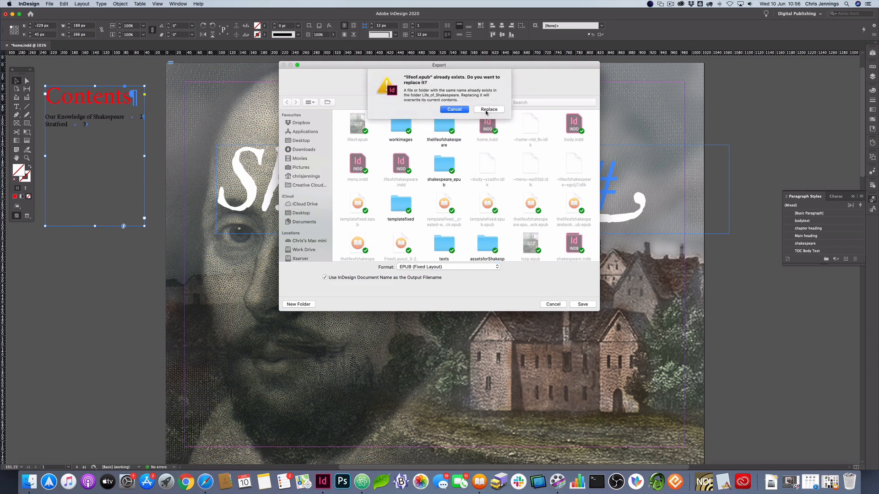
click(488, 110)
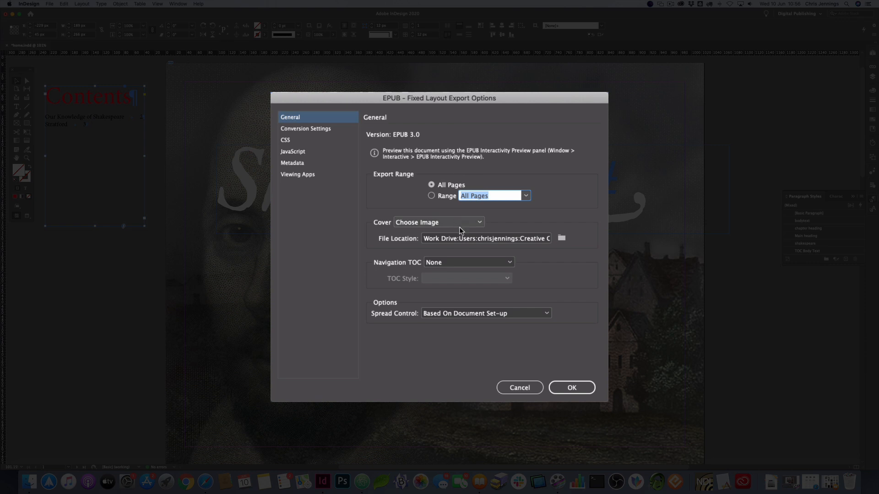
- Set the EPUB's navigation TOC to Multi Level (TOC Style) with the [Default] TOC style and run the export
click(509, 263)
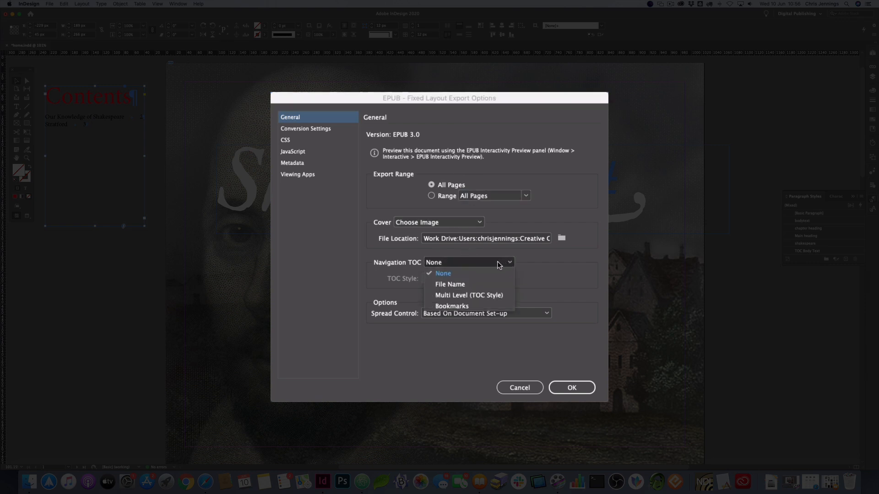
click(469, 296)
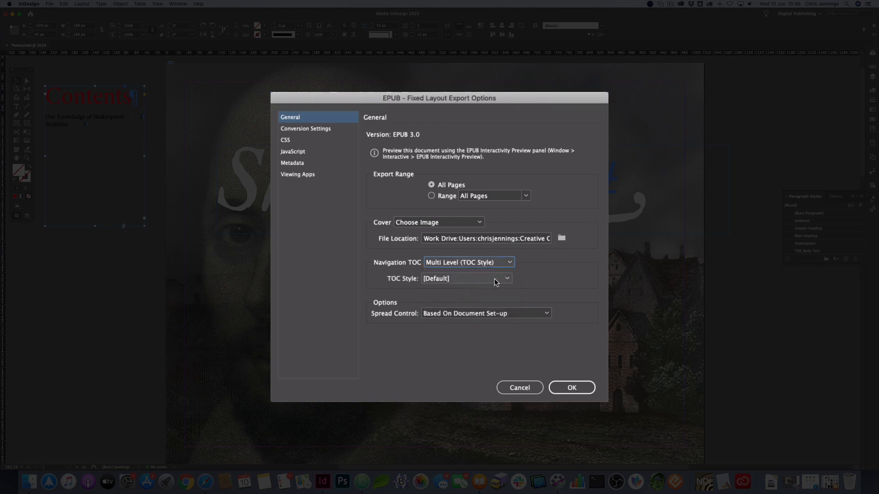
click(494, 279)
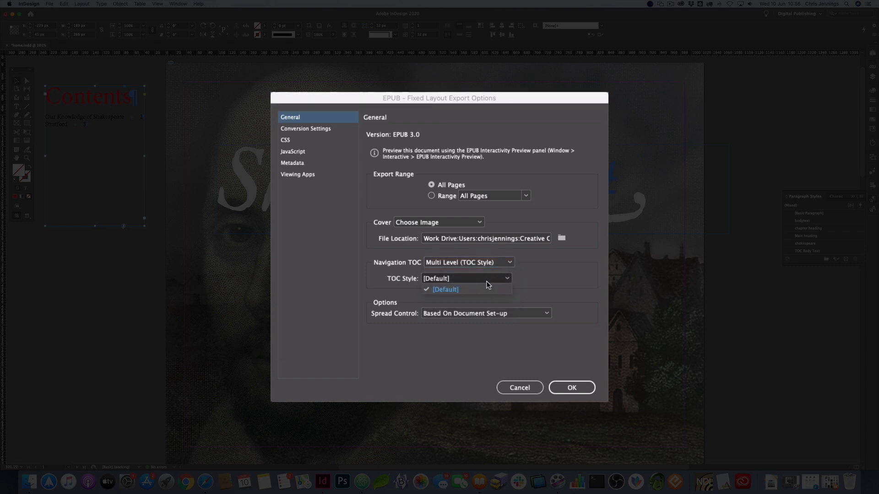
click(468, 287)
click(566, 388)
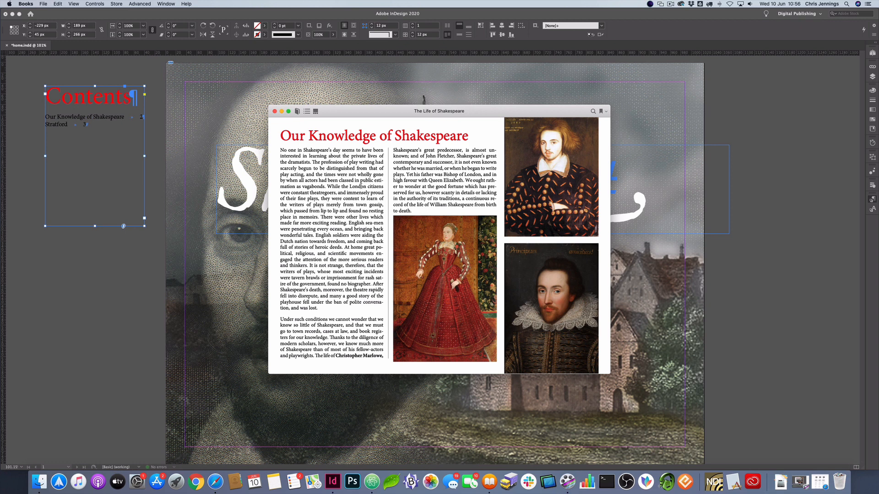
- In Books, test the exported book's table of contents by going to Stratford and back to Our Knowledge of Shakespeare
click(307, 112)
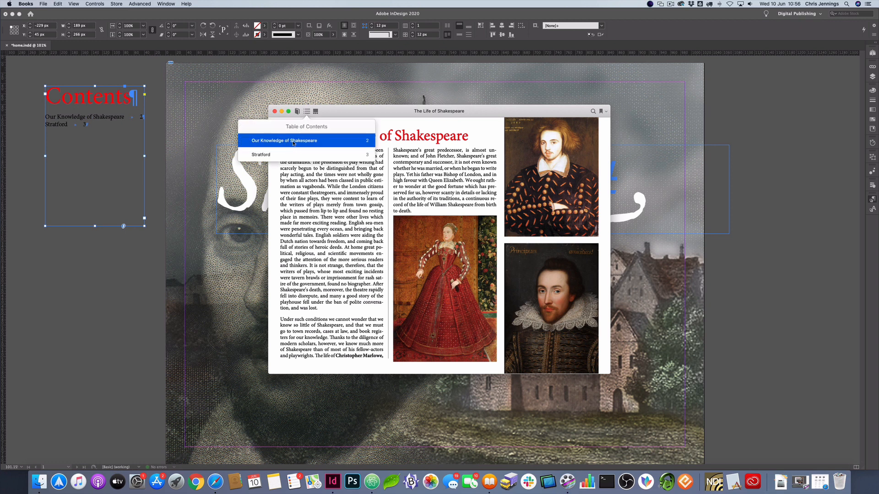
click(263, 154)
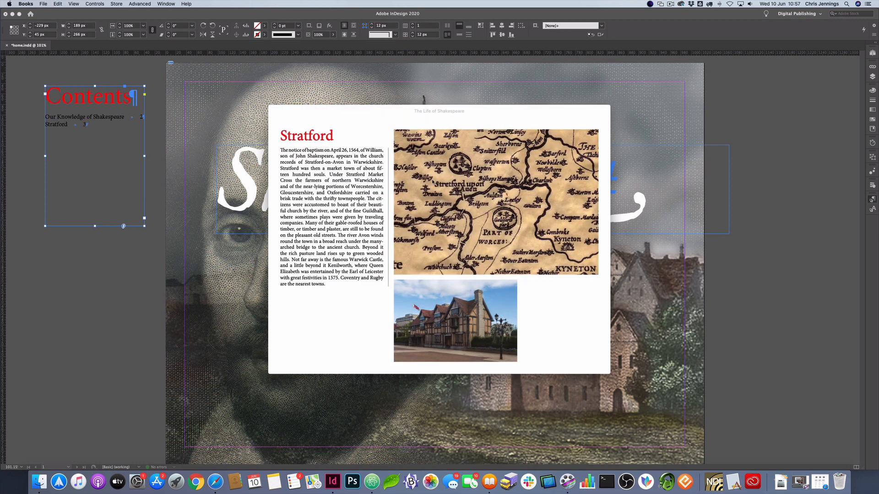
click(307, 111)
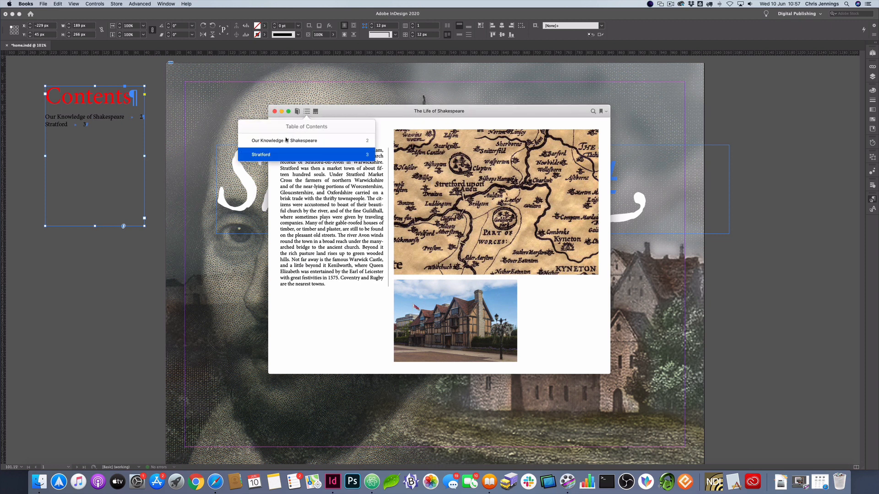
click(285, 140)
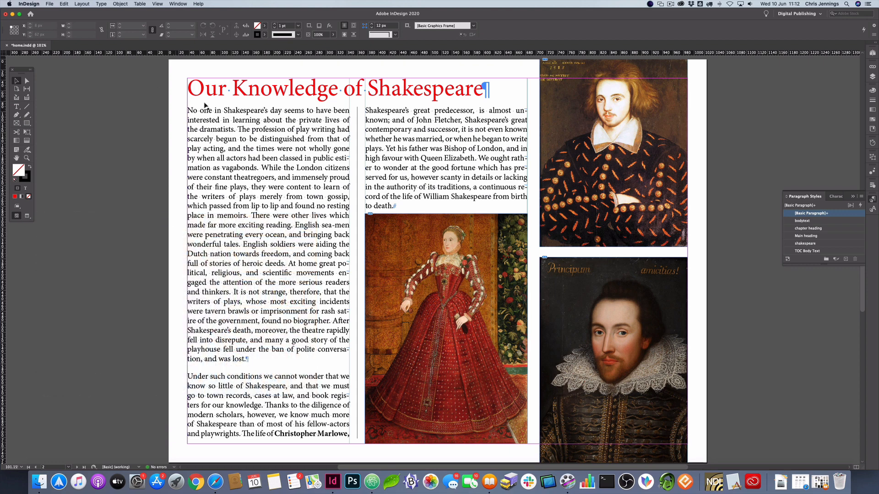
- Select the Marlowe portrait on page 2 and add a second layer above Layer 1
click(574, 118)
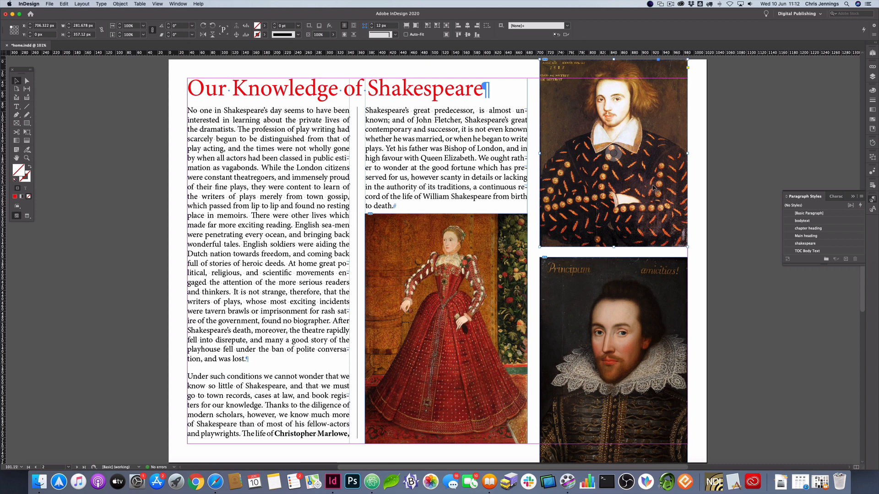
click(852, 196)
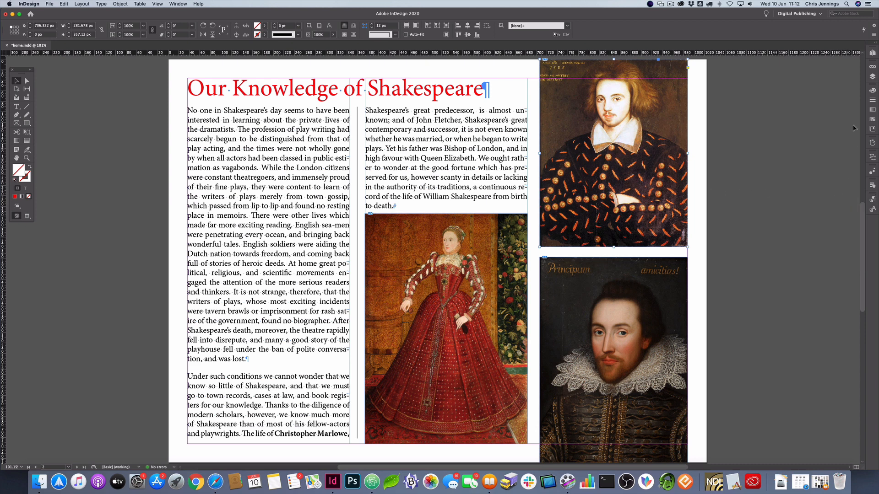
click(872, 77)
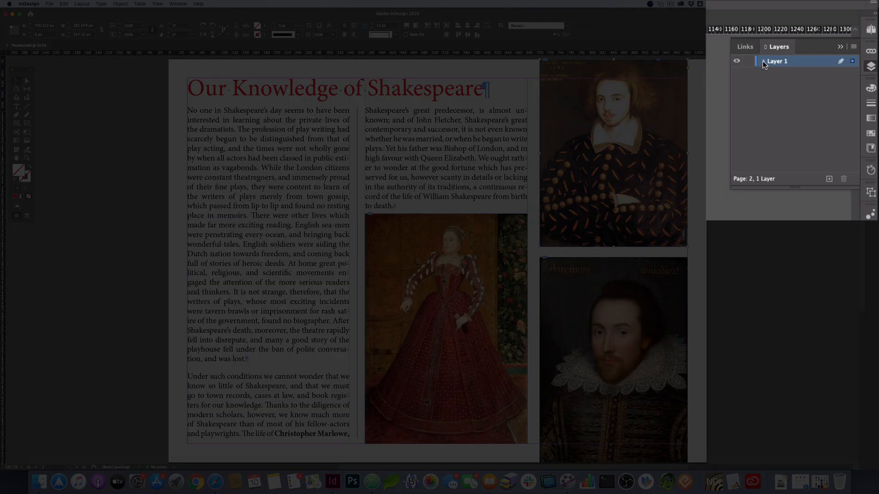
click(762, 61)
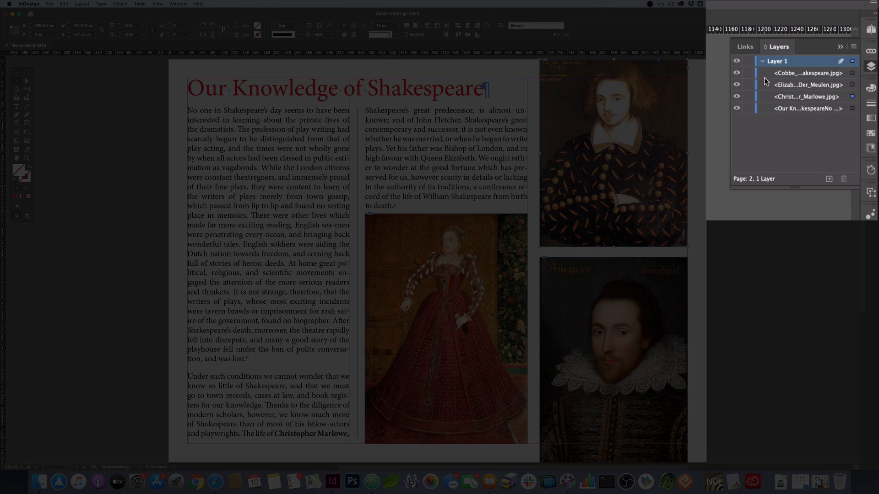
click(762, 61)
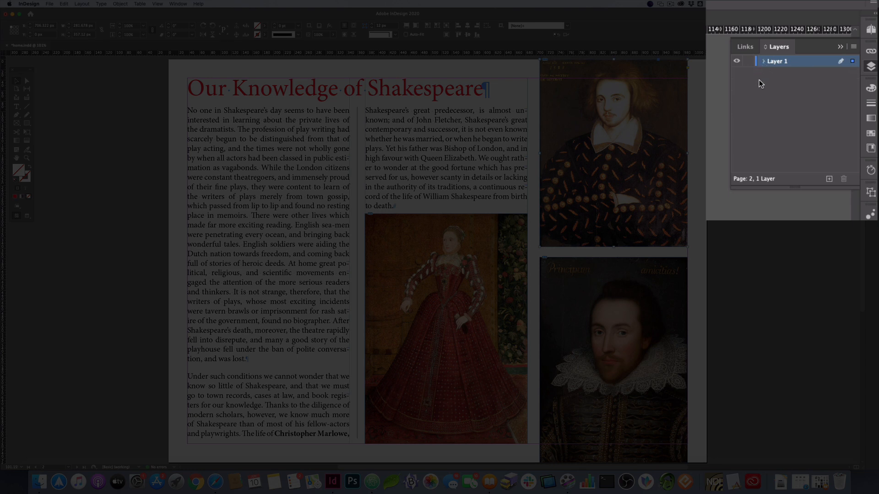
click(829, 179)
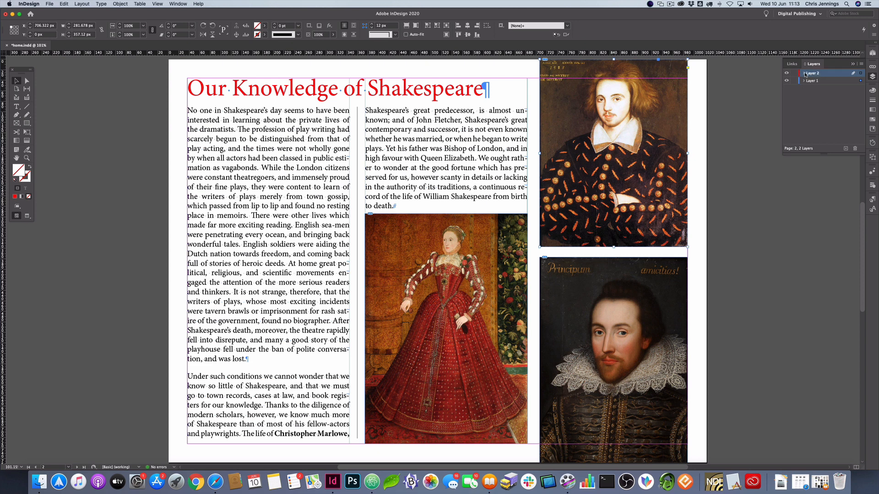
- Copy the Marlowe portrait, paste the duplicate onto Layer 2 and select it
click(64, 4)
click(63, 4)
click(63, 4)
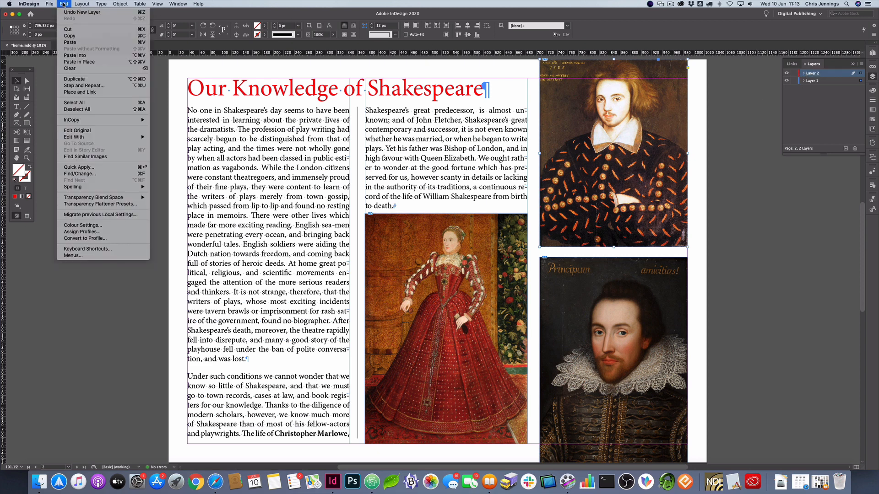
click(68, 43)
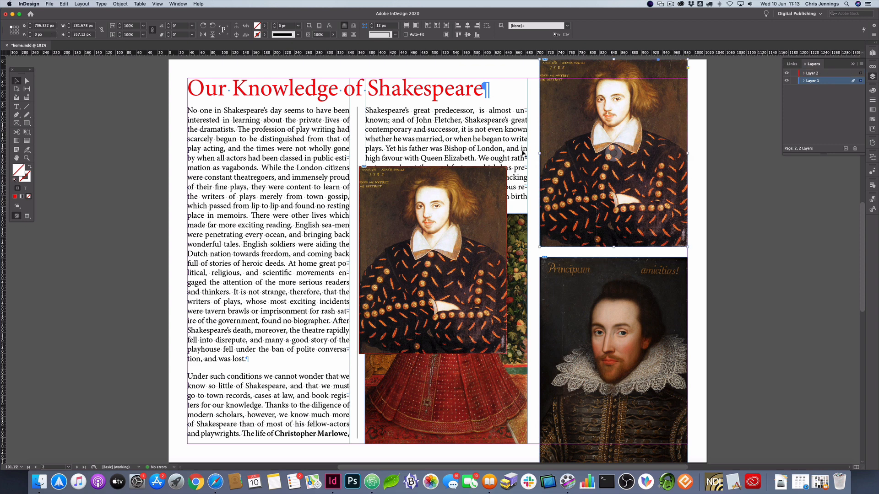
click(453, 223)
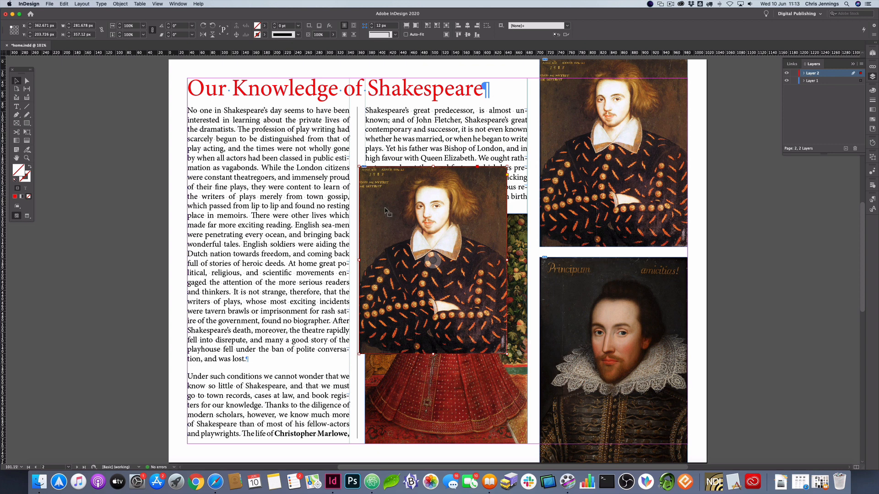
- Move the duplicate portrait to the page's upper-right corner and enlarge it proportionally to full page height, about 606 × 768 px
drag(402, 209, 525, 139)
drag(538, 134, 584, 105)
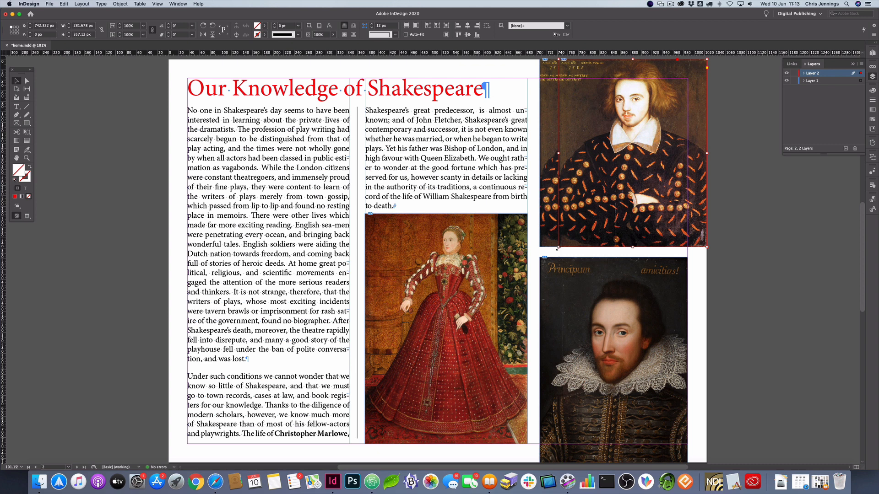
drag(558, 248, 388, 338)
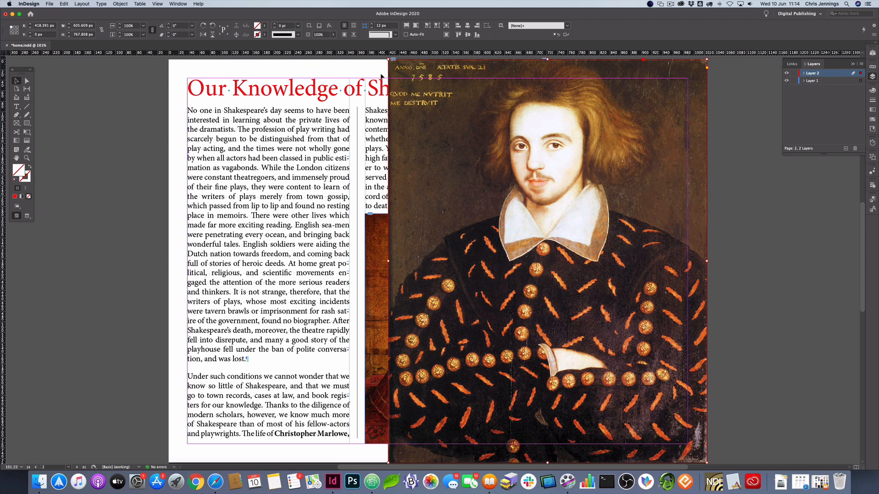
- Apply the Fly in from Right animation preset to the enlarged Marlowe portrait
click(180, 4)
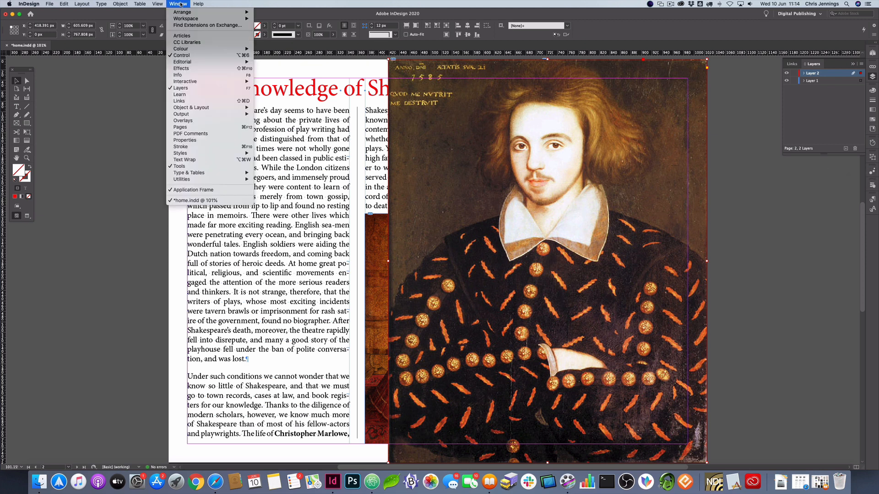
mouse_move(219, 81)
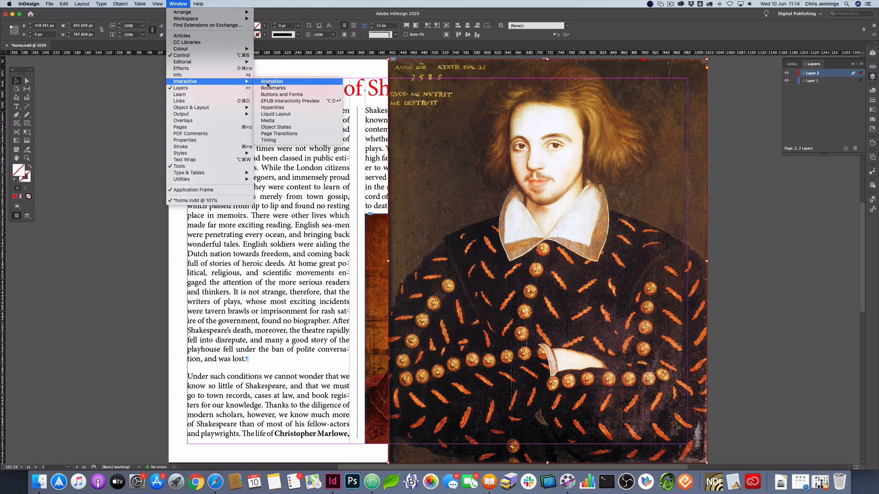
click(268, 82)
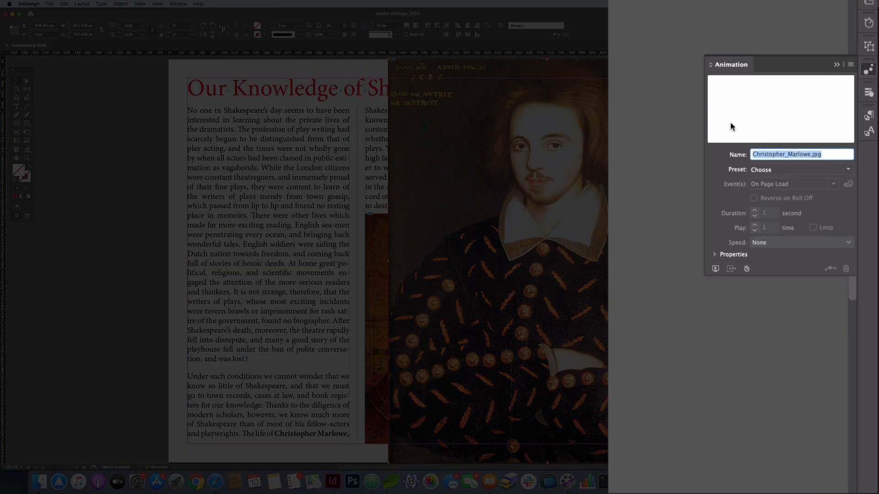
click(847, 170)
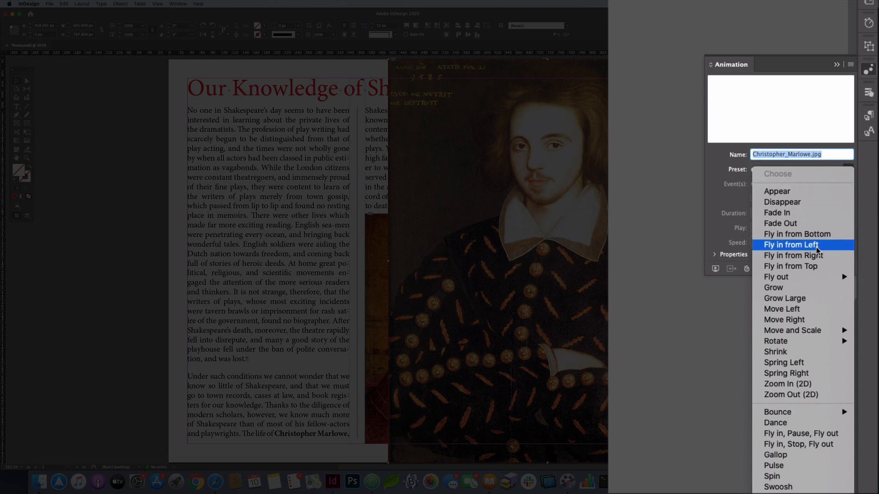
click(787, 255)
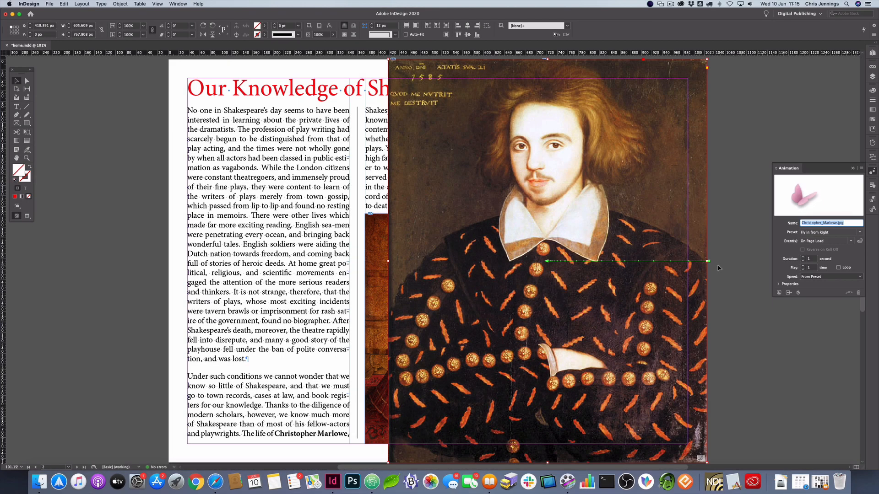
- Move the outer end of the portrait's motion path diagonally up and off the page's right edge, then deselect the portrait
click(27, 81)
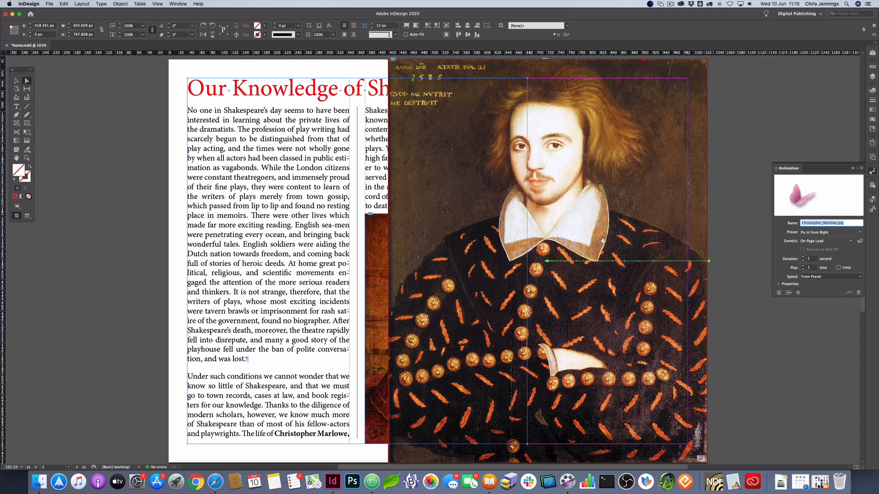
click(707, 263)
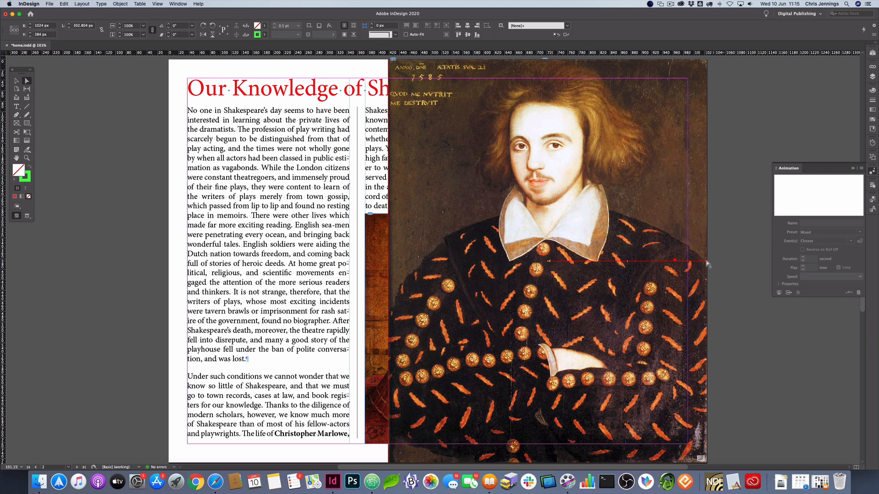
drag(707, 263, 806, 91)
click(652, 163)
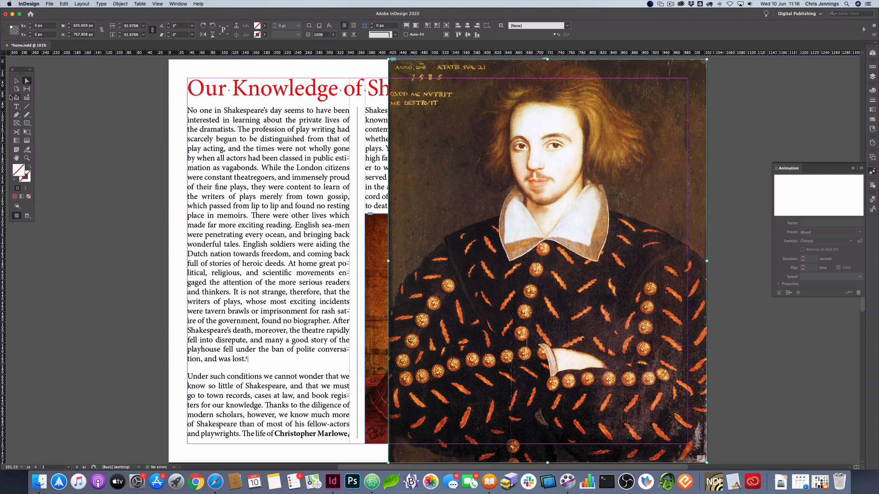
click(17, 80)
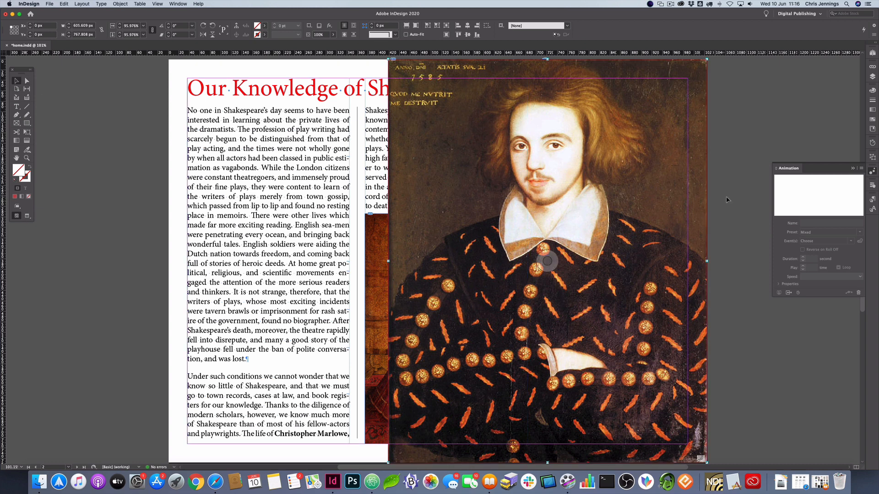
click(738, 232)
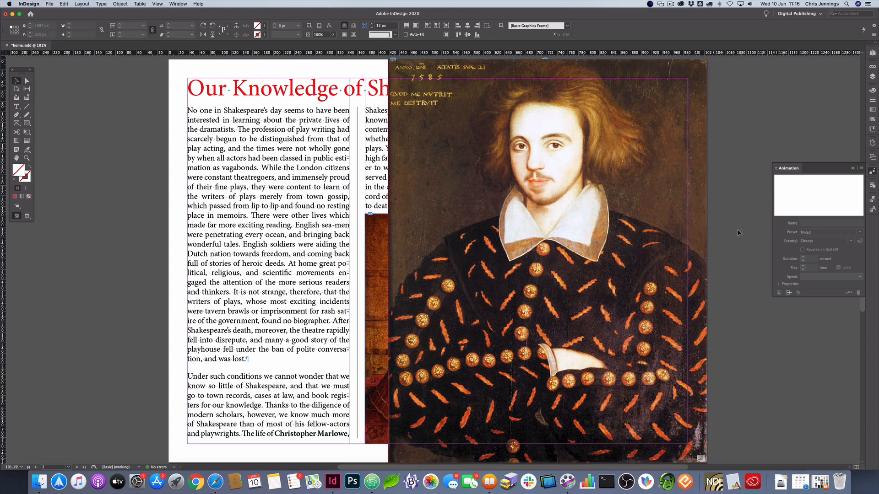
- Set the enlarged portrait's animation to Hide Until Animated and deselect the portrait
click(691, 233)
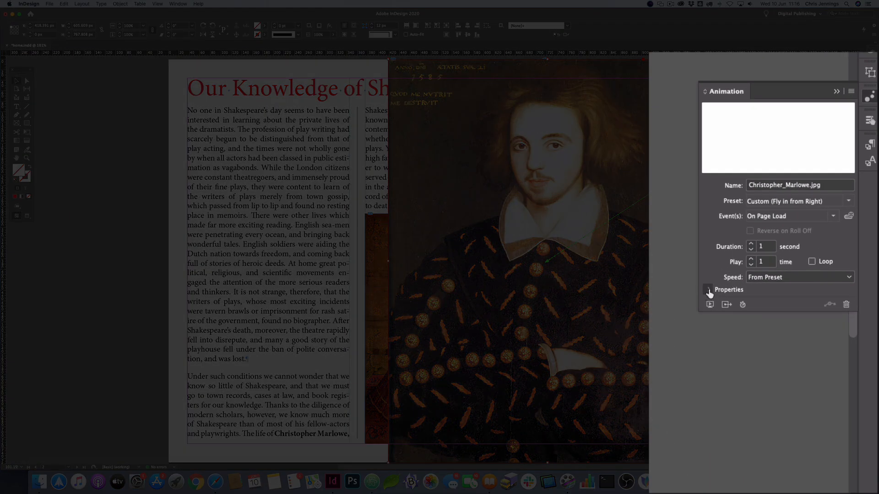
click(708, 290)
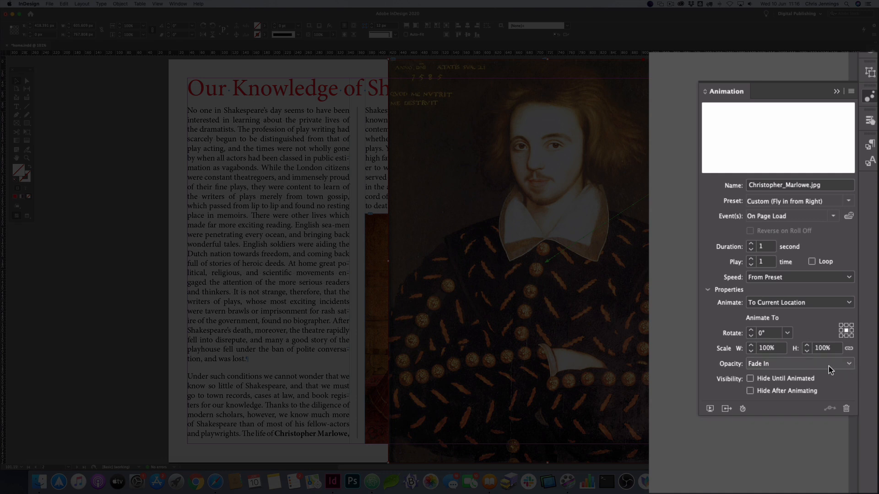
click(750, 380)
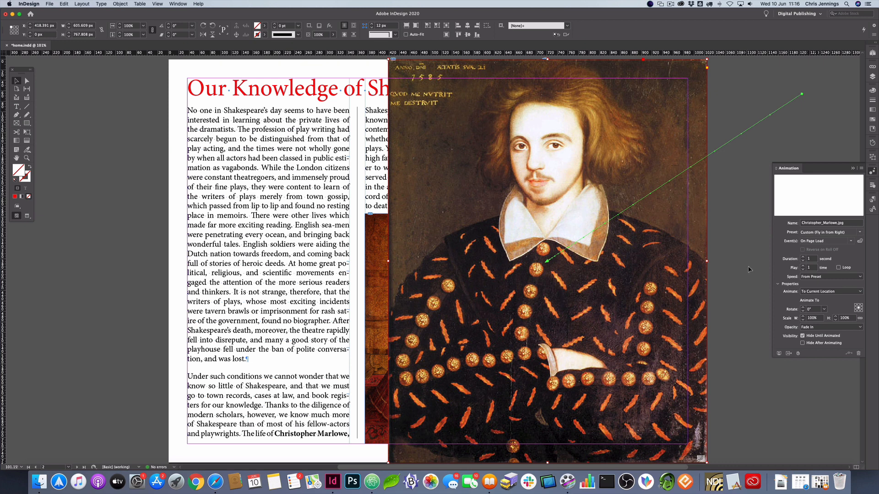
click(749, 269)
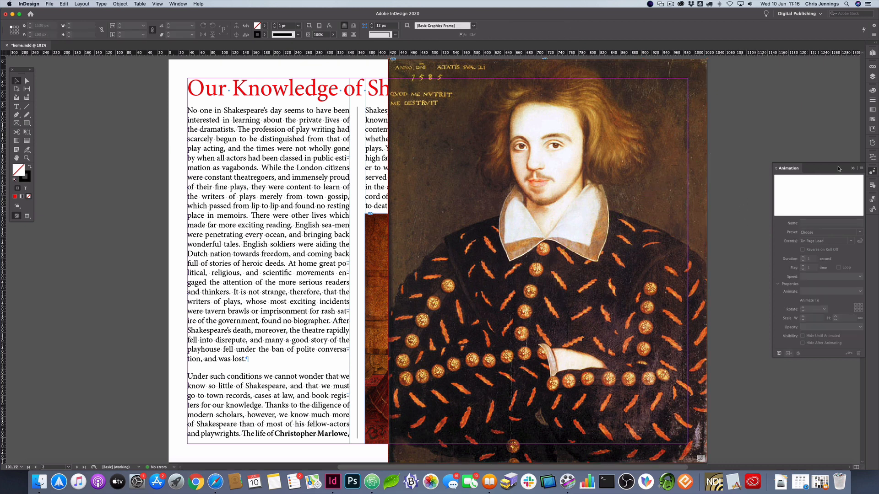
- Hide Layer 2 so that the original page content underneath can be edited
click(853, 169)
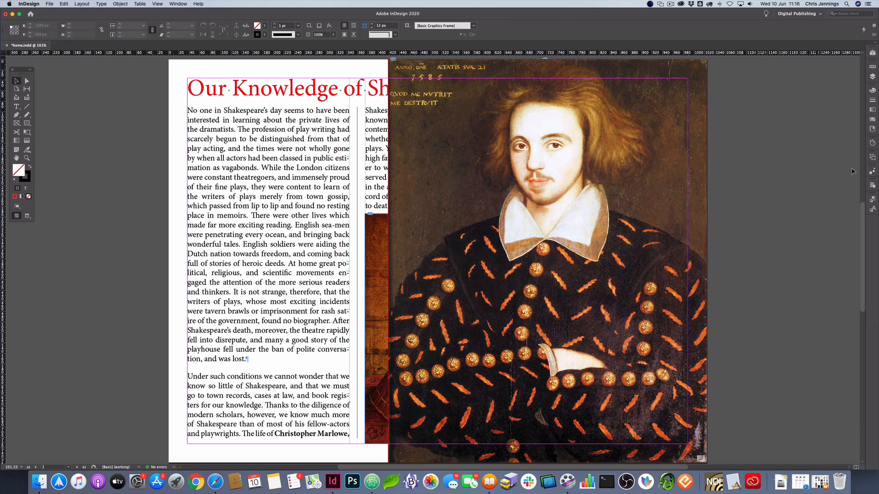
click(872, 77)
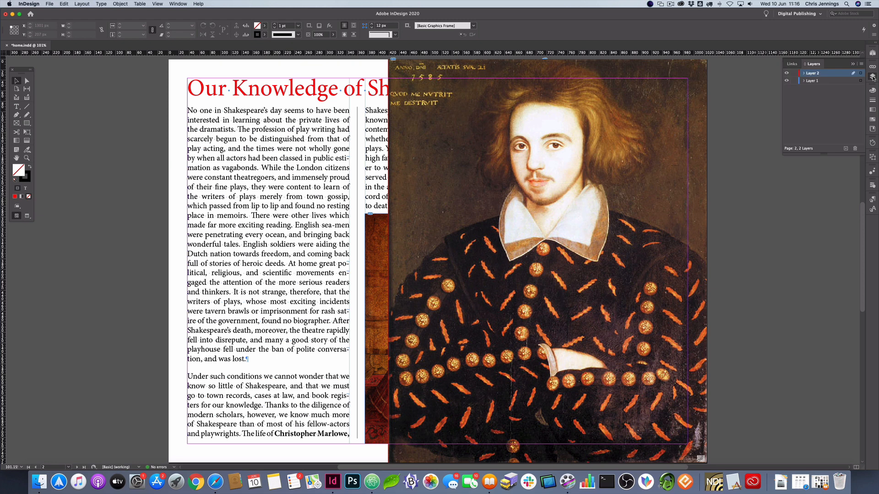
click(786, 74)
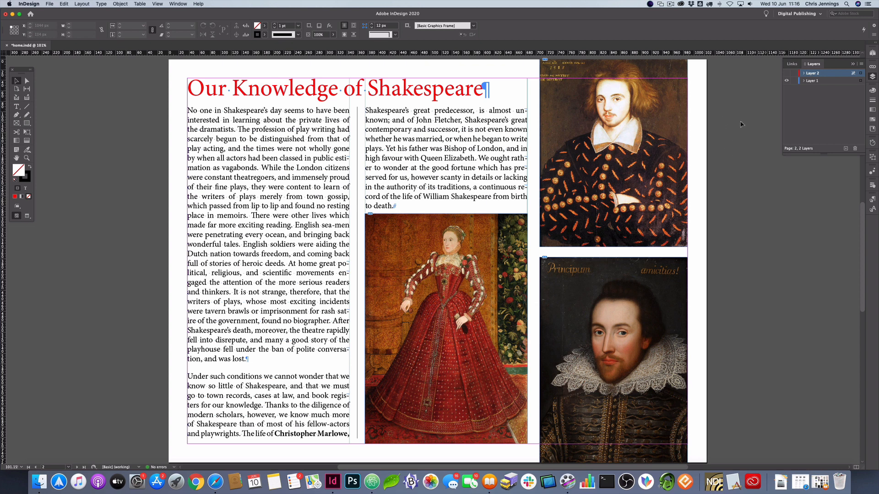
- Convert the small Marlowe portrait on page 2 into a button named marlowe
click(655, 126)
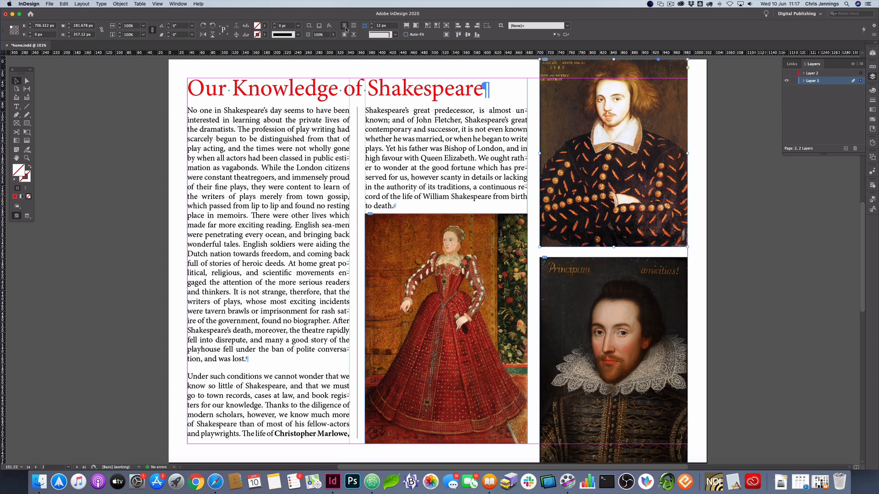
click(178, 4)
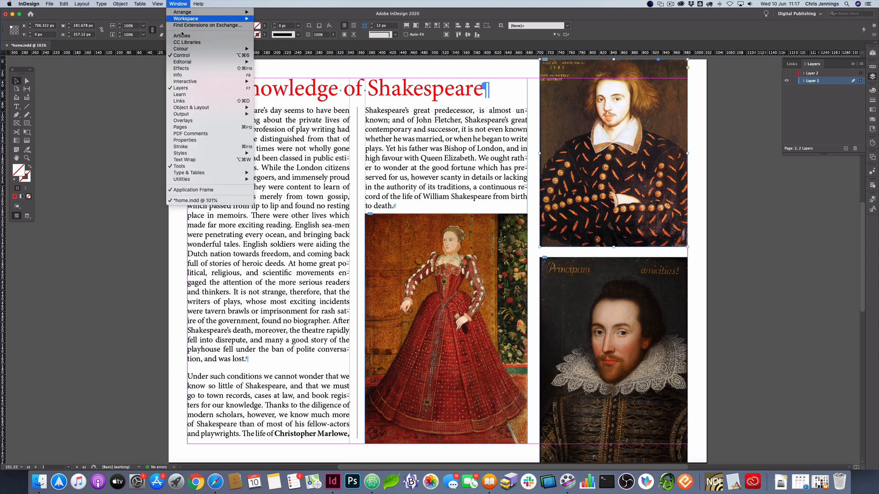
mouse_move(203, 83)
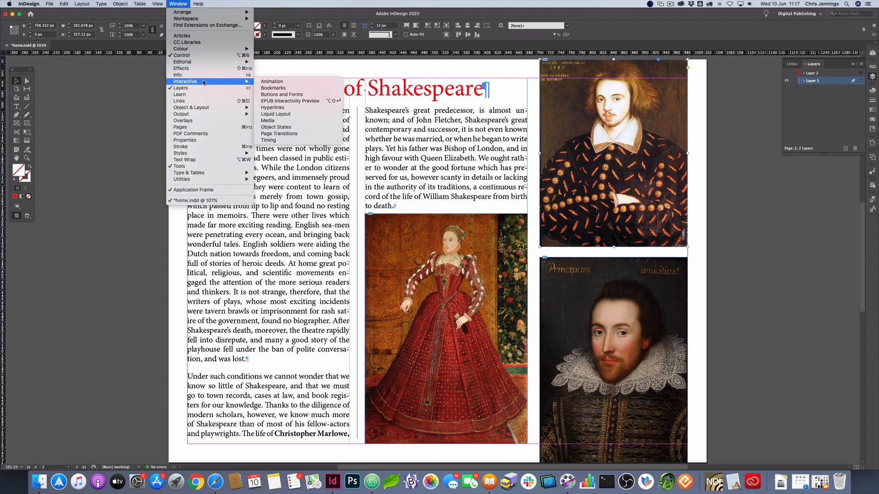
click(267, 95)
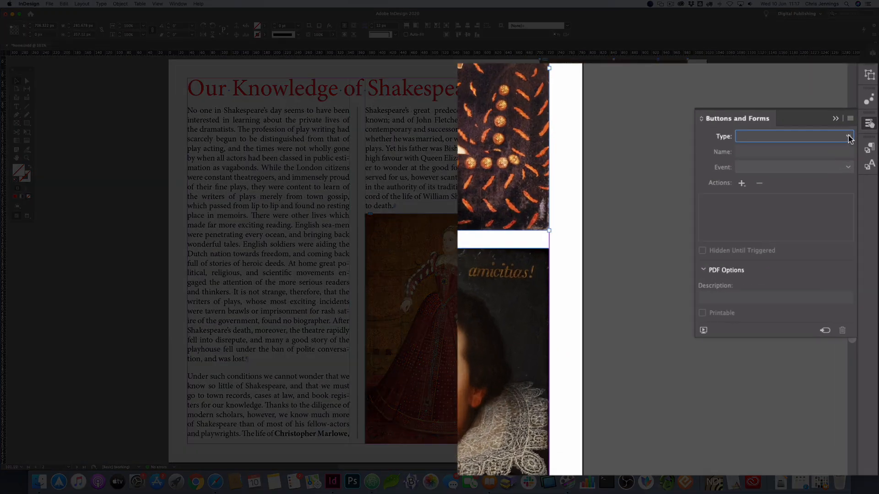
click(848, 137)
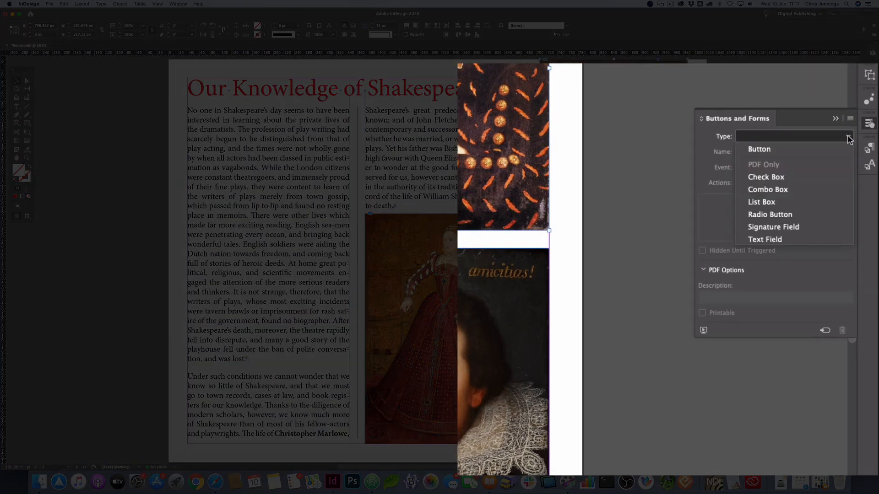
click(804, 149)
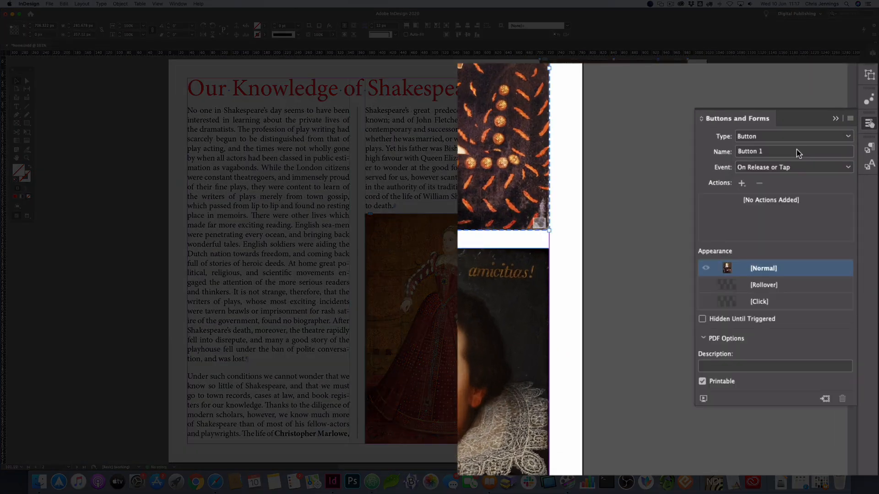
click(769, 152)
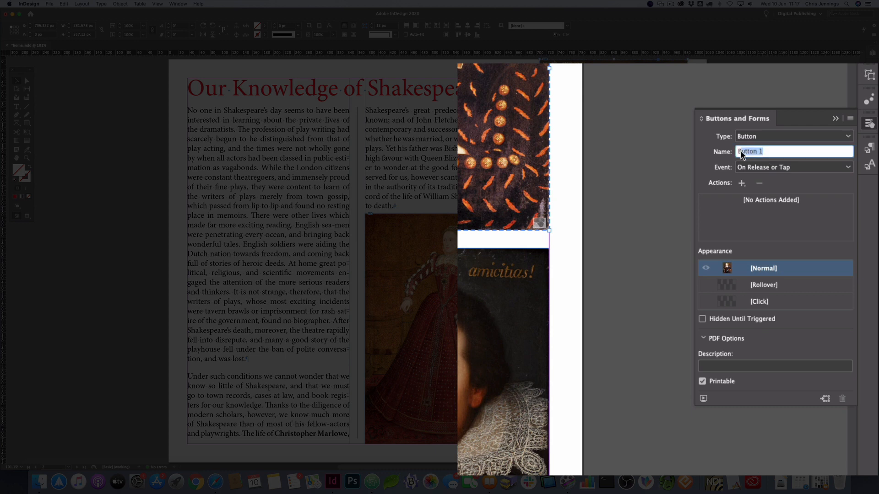
text(marlowe)
- Add an Animation action to the marlowe button that plays Christopher_Marlowe.jpg on release or tap
click(742, 185)
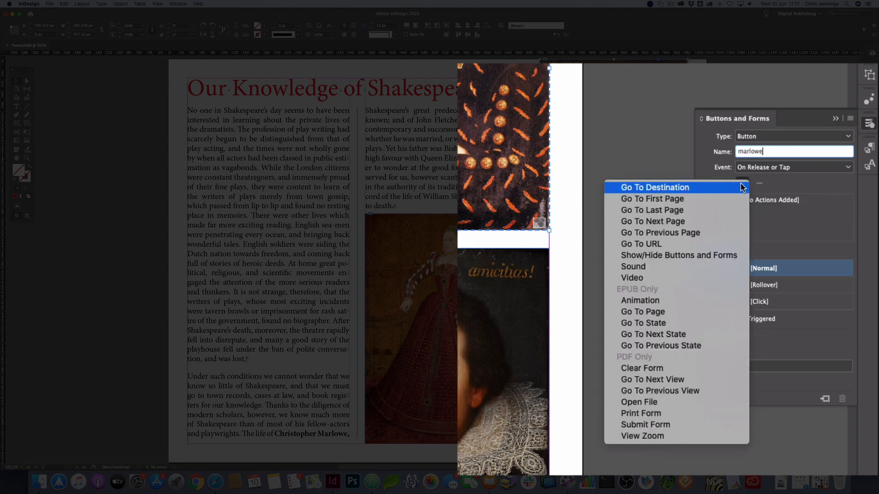
click(648, 298)
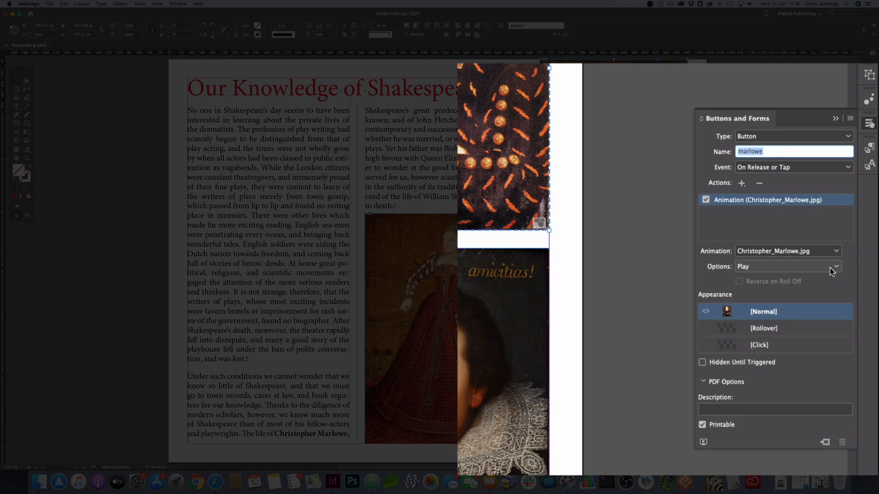
click(757, 78)
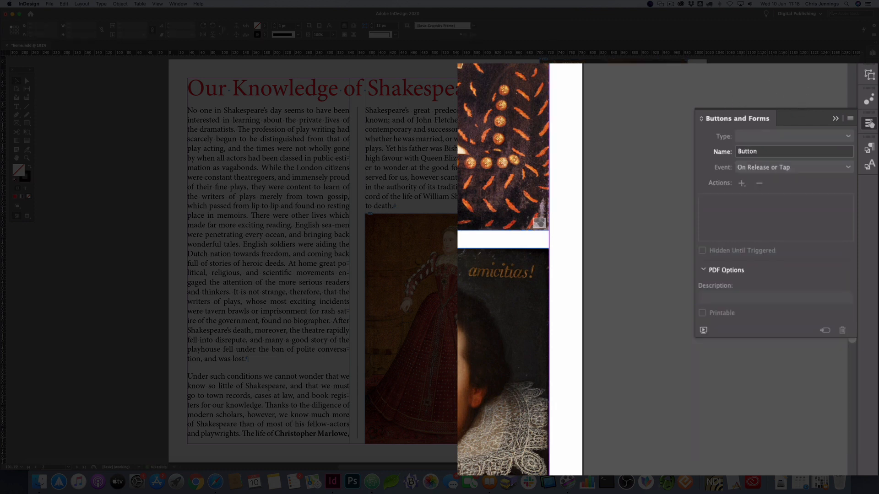
click(504, 147)
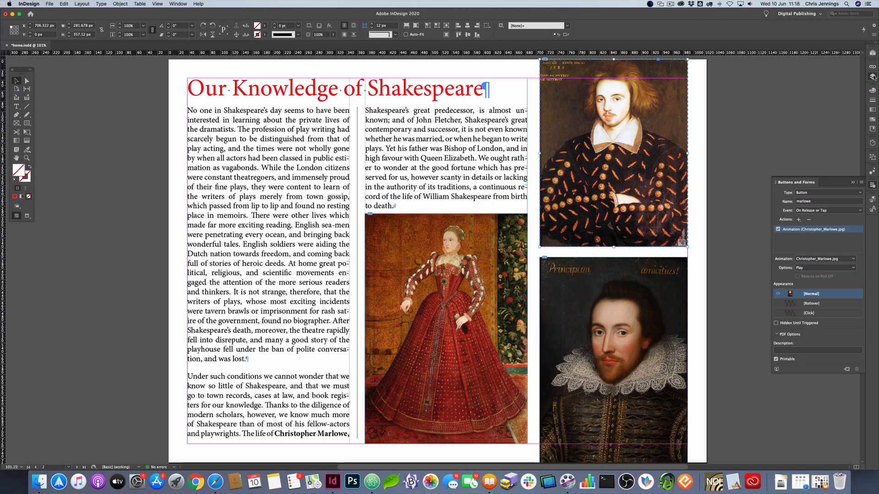
- Show Layer 2 and remove the On Page Load trigger from the enlarged Marlowe portrait's animation
click(872, 78)
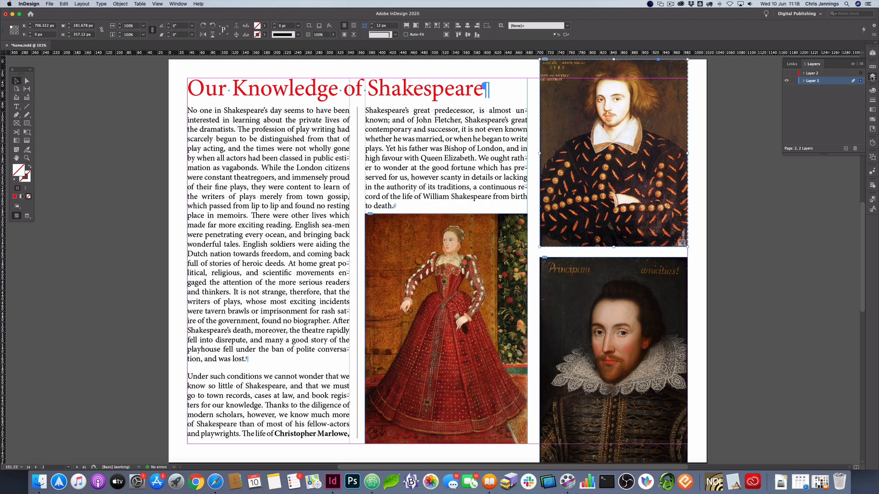
click(787, 75)
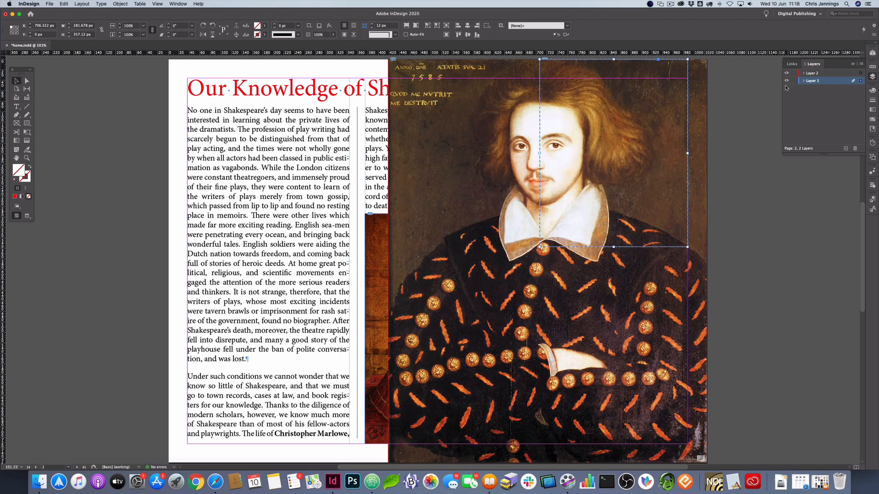
click(702, 170)
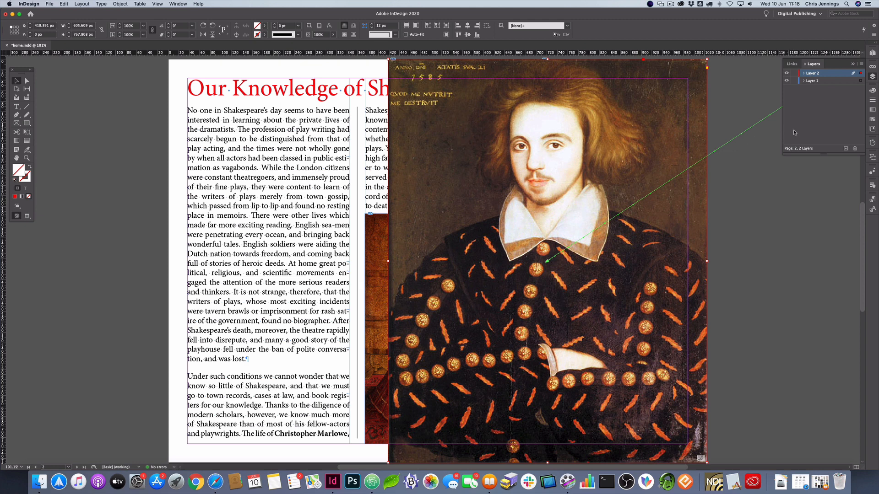
click(873, 171)
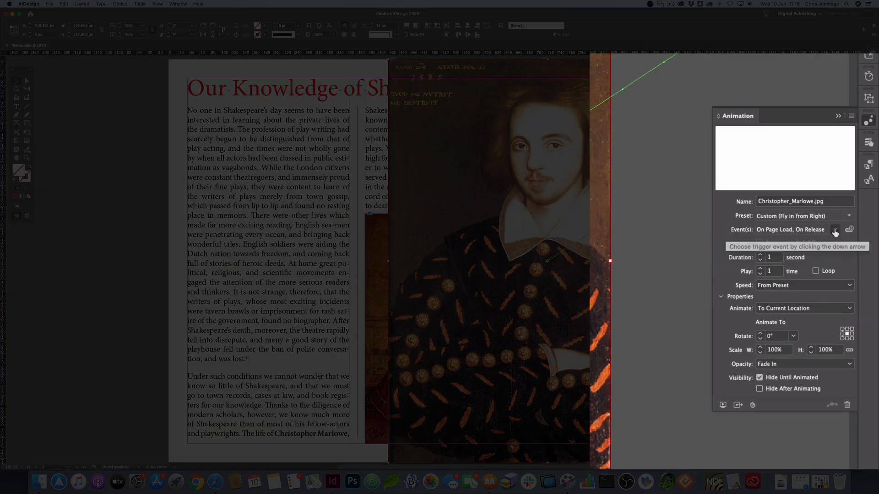
click(835, 230)
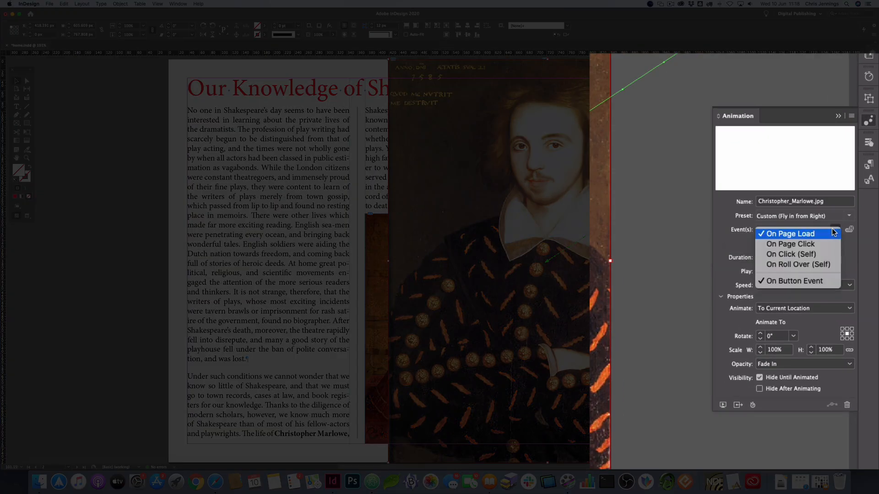
click(776, 234)
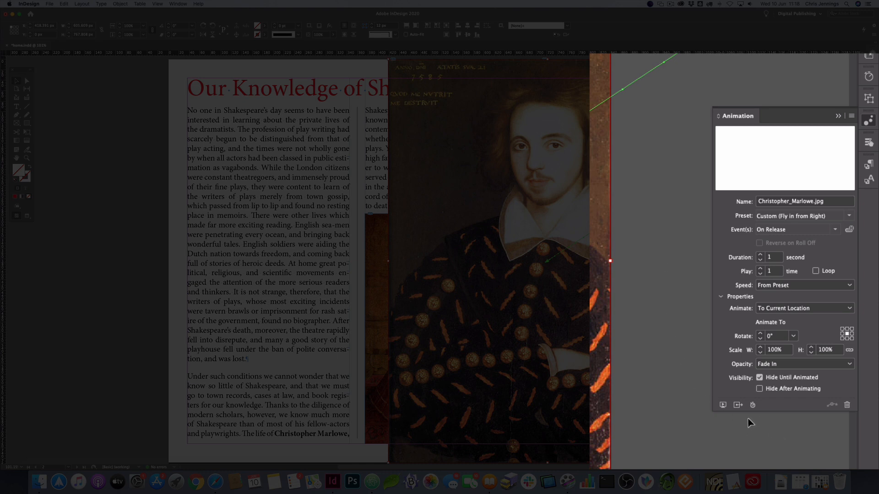
- Preview the page's EPUB interactivity in an enlarged preview, test the small Marlowe portrait button, and close the preview
click(723, 406)
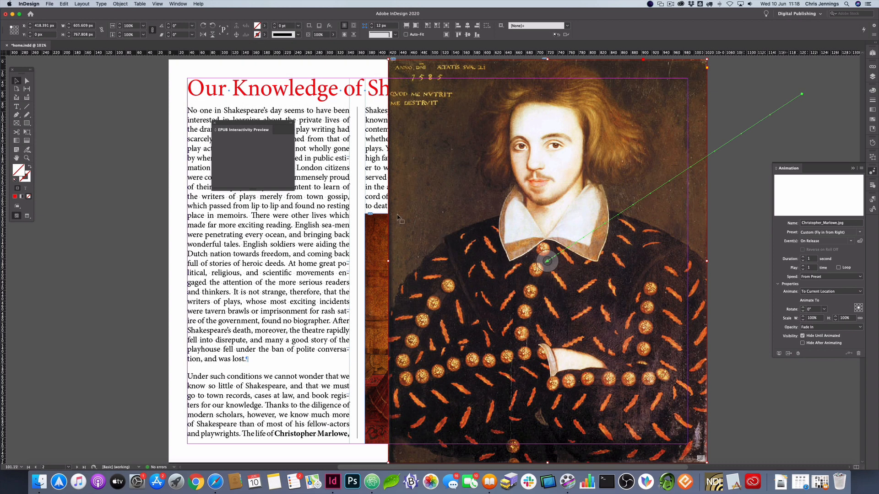
drag(294, 188, 482, 328)
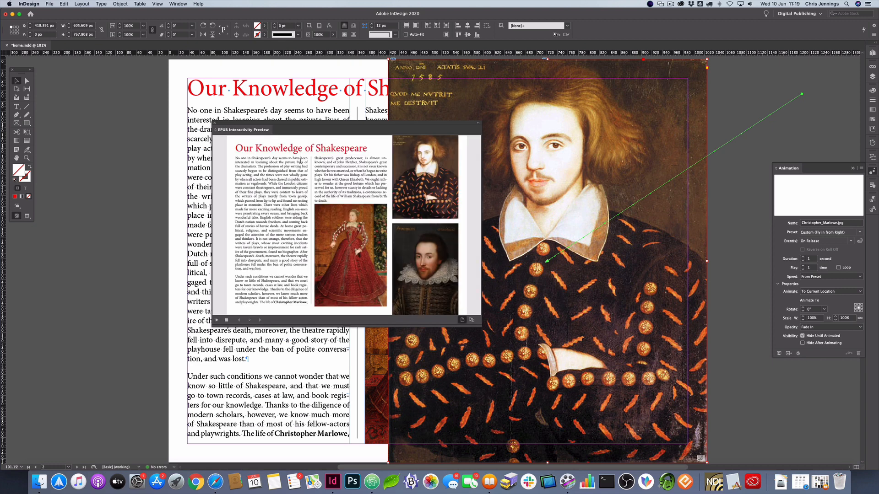
click(407, 177)
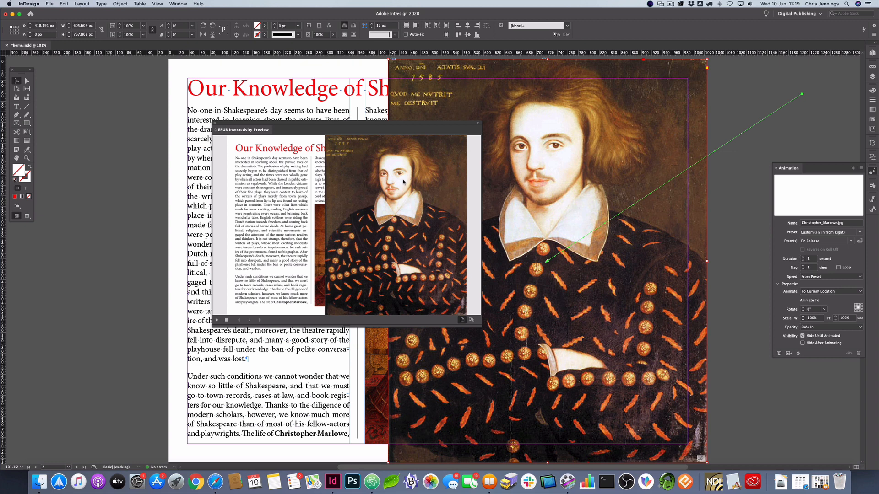
click(214, 124)
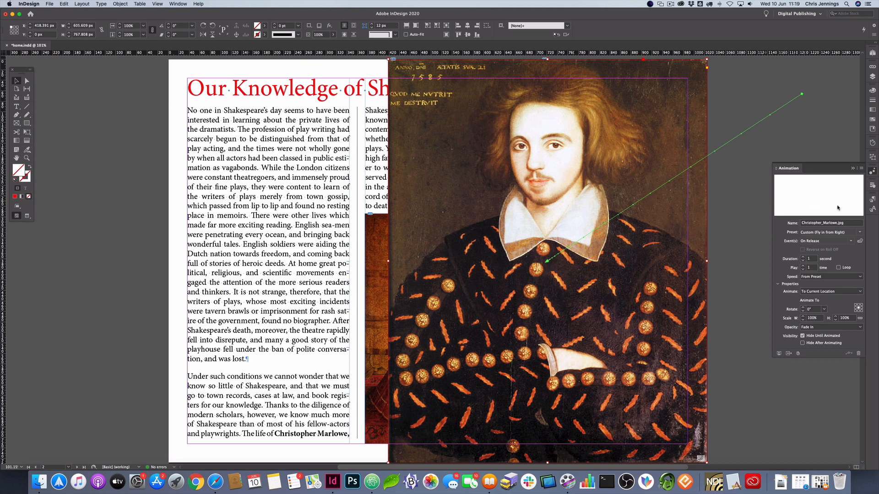
- Convert the enlarged Marlowe portrait into a button named largemarlowe
click(872, 187)
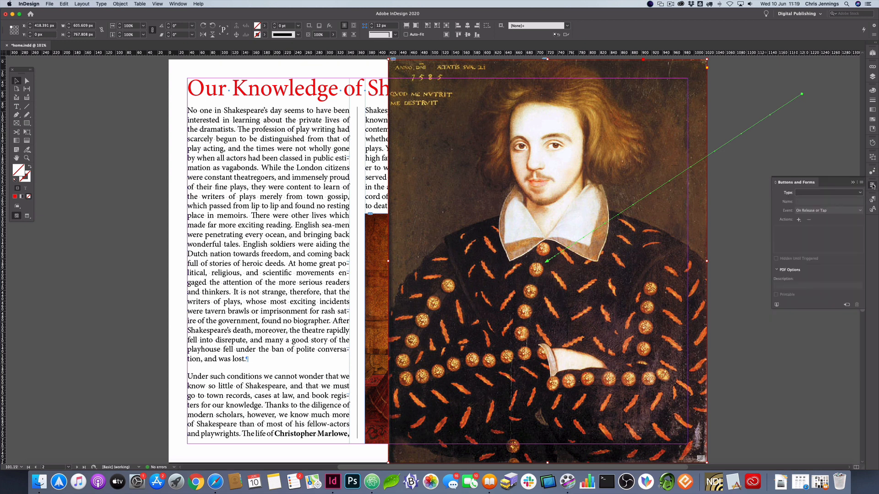
click(829, 193)
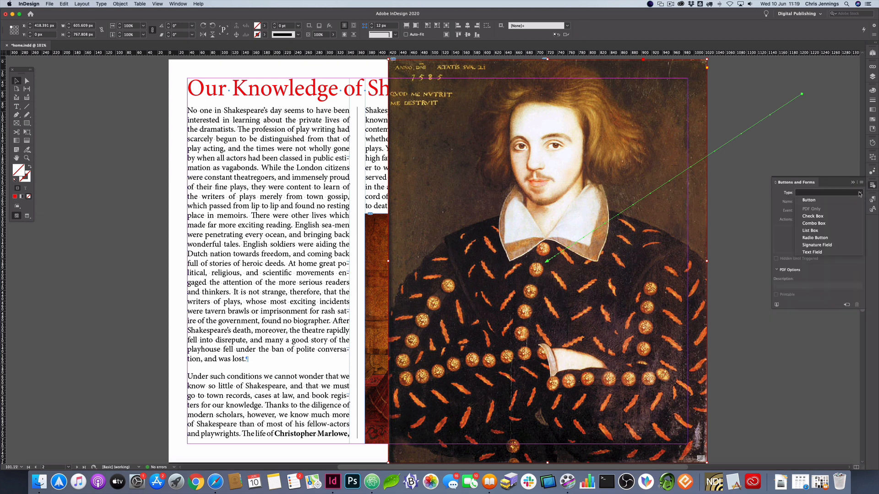
click(832, 202)
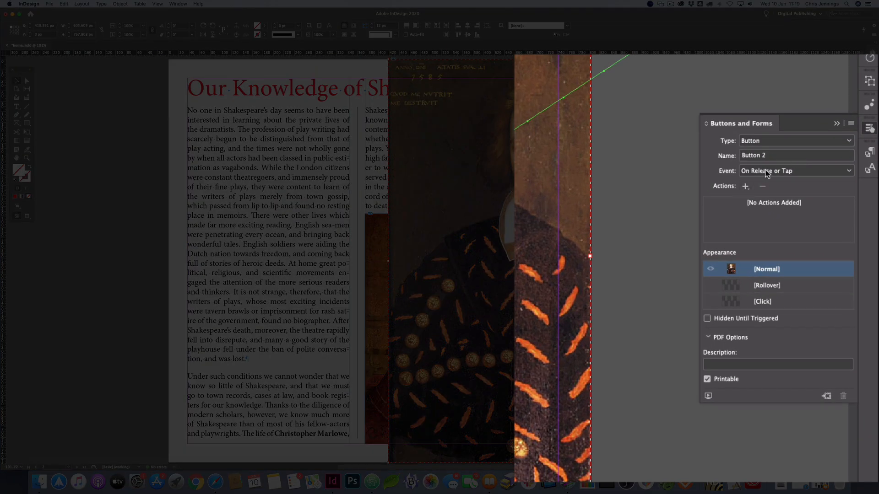
drag(768, 156, 737, 156)
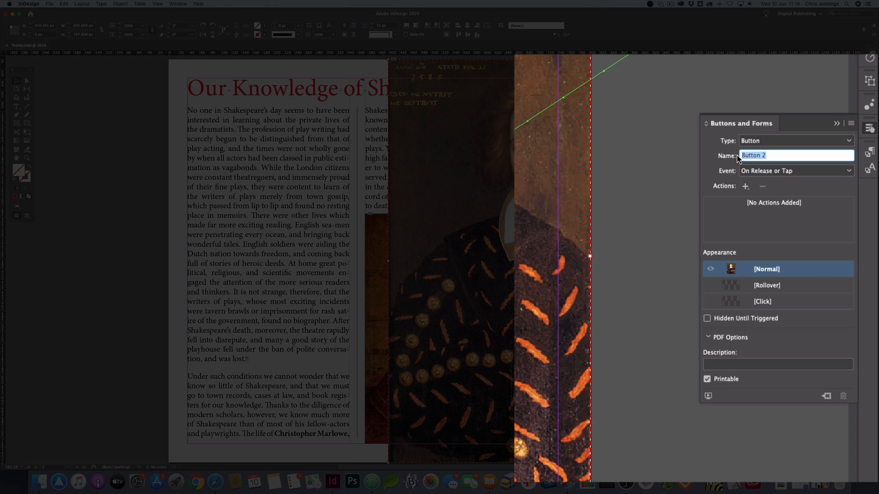
text(largemarlowe)
- Add a Show/Hide Buttons and Forms action to the enlarged portrait's button that hides the button itself (Button 2)
click(744, 186)
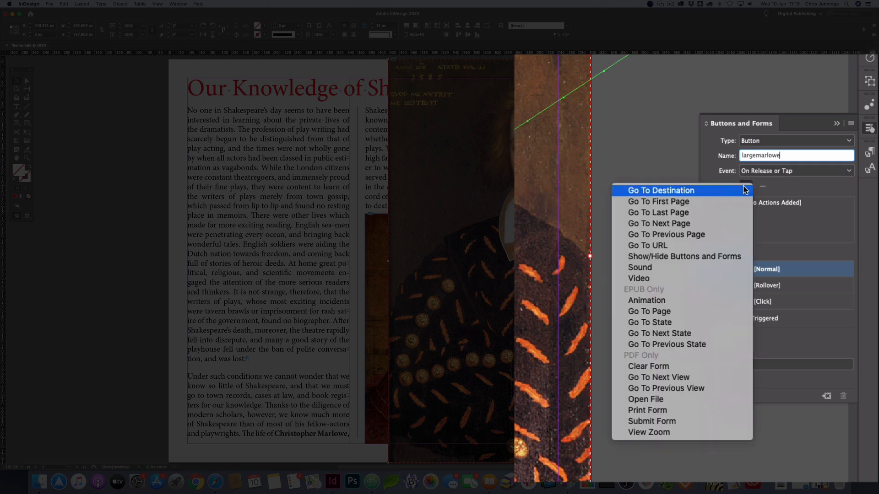
click(708, 257)
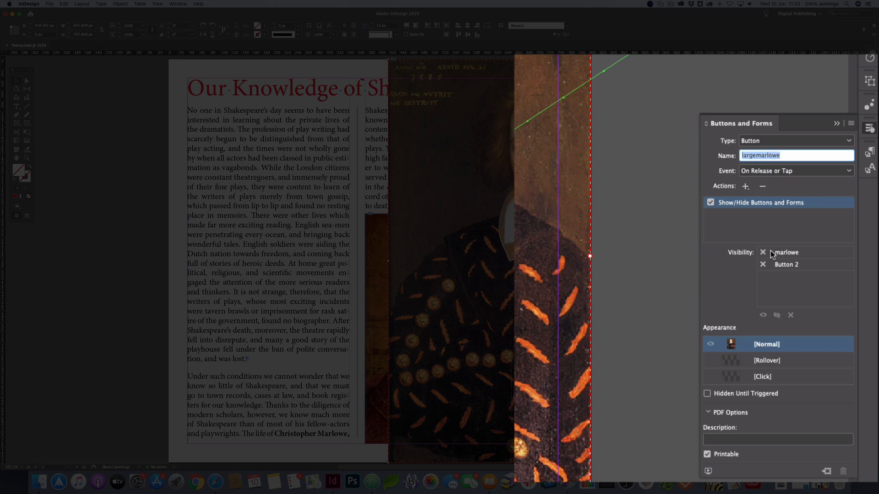
click(775, 263)
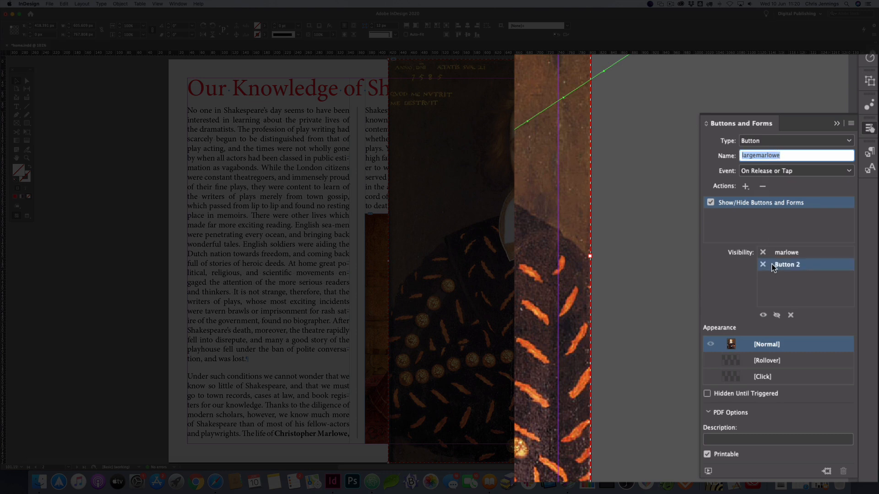
click(762, 263)
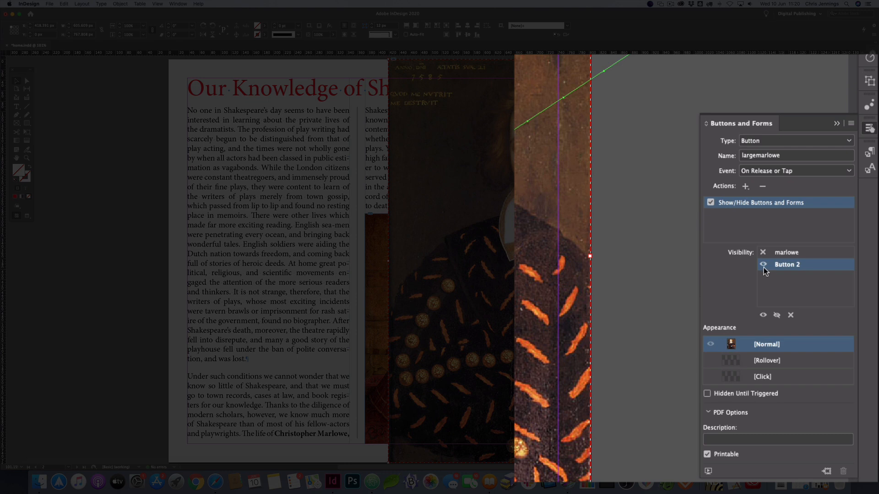
click(763, 265)
- Preview the interactivity again, test showing and hiding the enlarged Marlowe portrait repeatedly, and close the preview
click(708, 471)
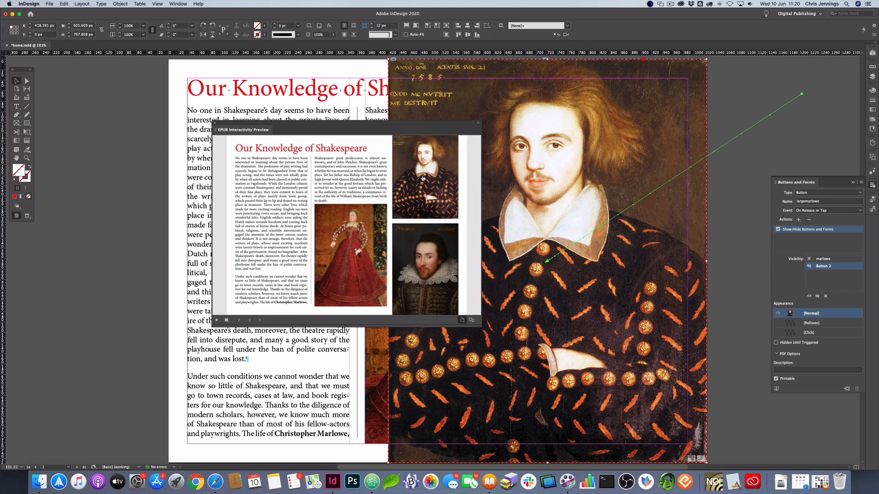
click(422, 170)
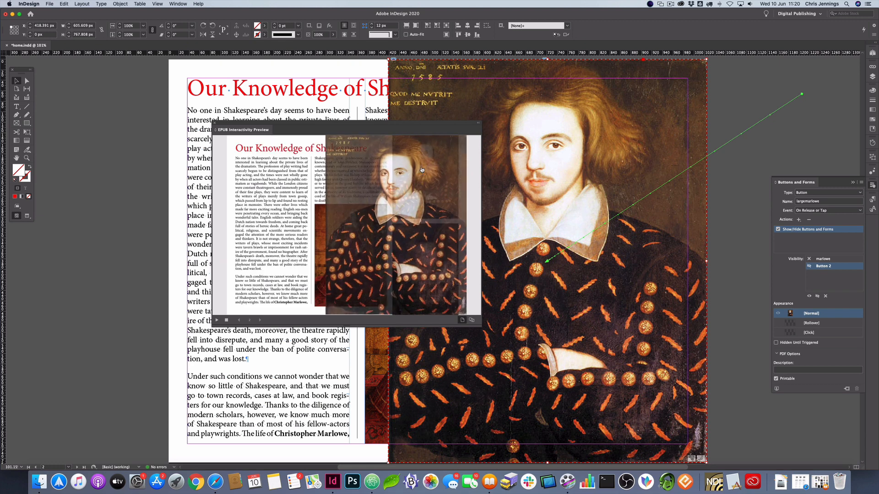
click(403, 172)
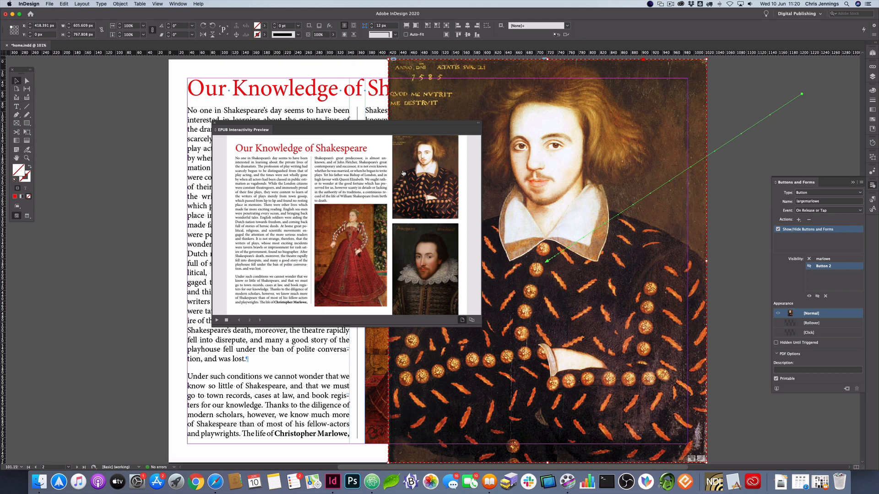
click(408, 176)
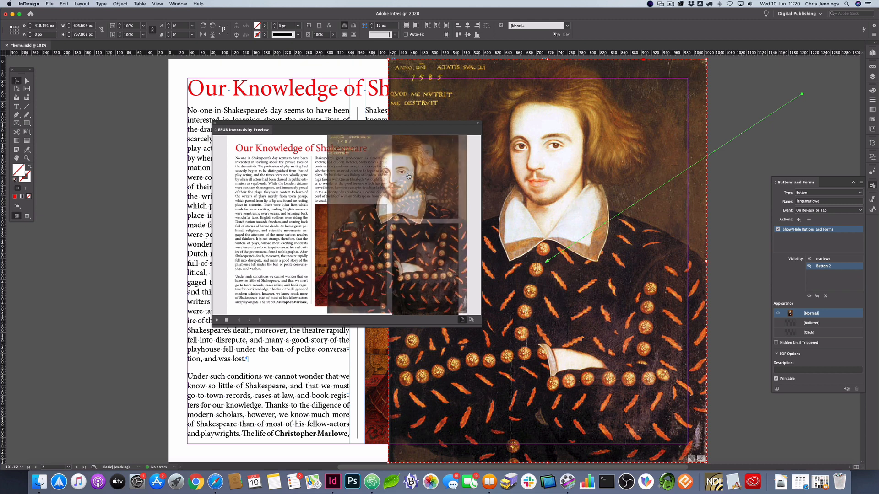
click(384, 176)
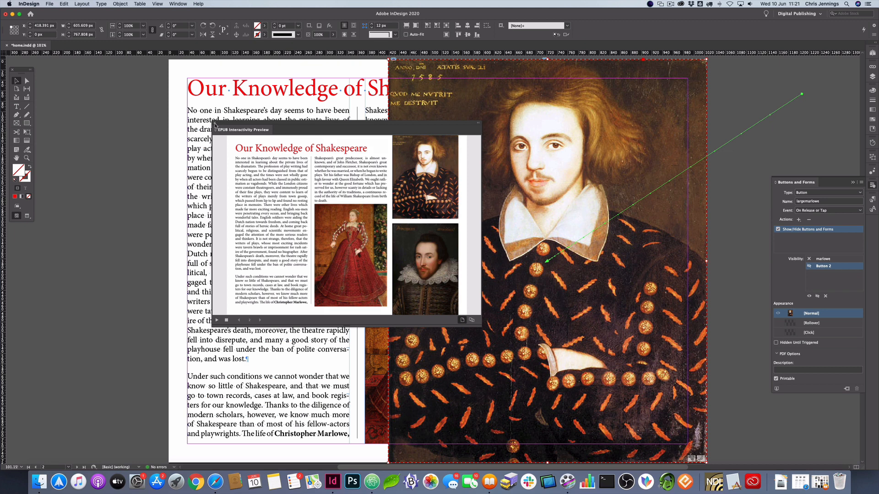
click(215, 124)
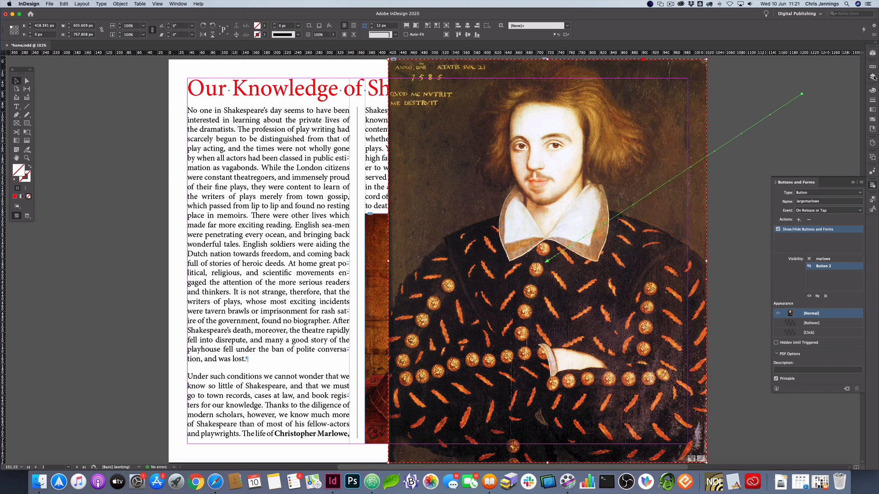
- Hide Layer 2 to check the page beneath the enlarged portrait and show the layer again
click(873, 77)
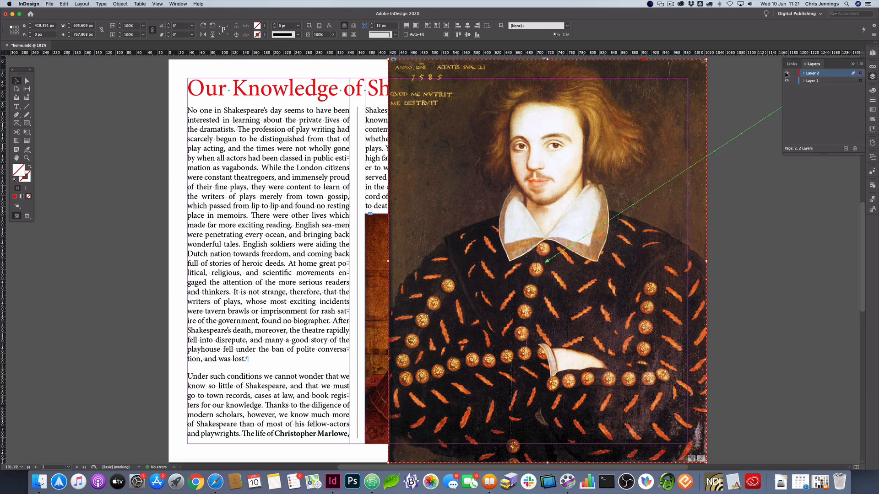
click(786, 73)
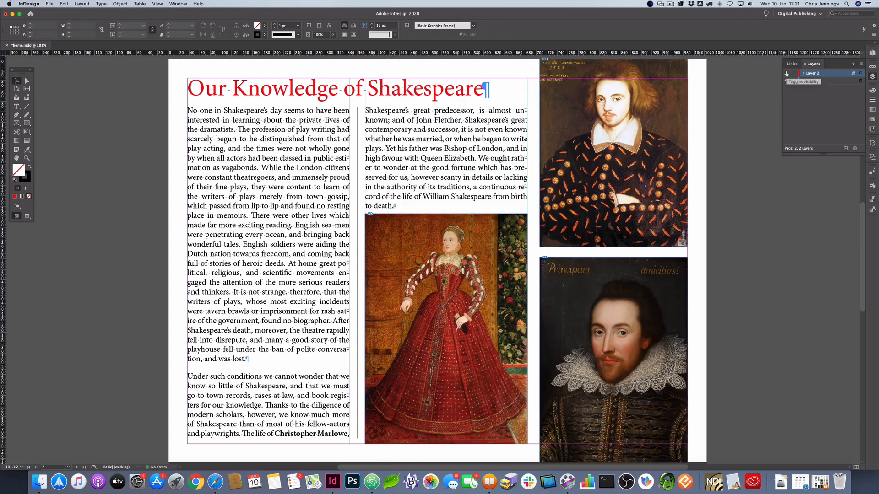
click(786, 74)
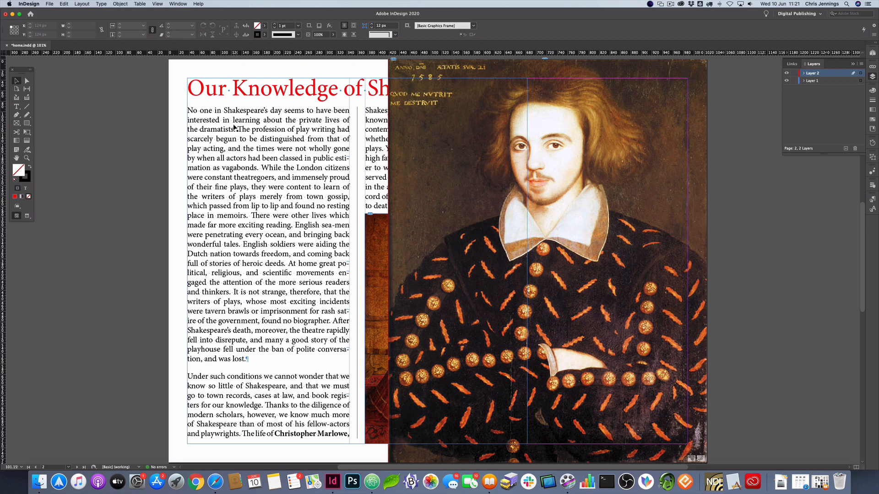
- Export all pages as a fixed-layout EPUB named lifeof.epub in the Life_of_Shakespeare folder, replacing the existing file
click(51, 4)
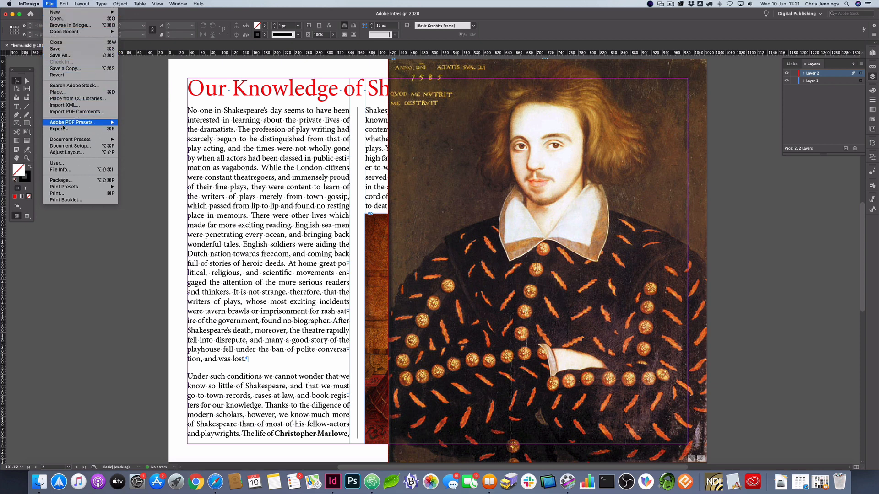
click(60, 128)
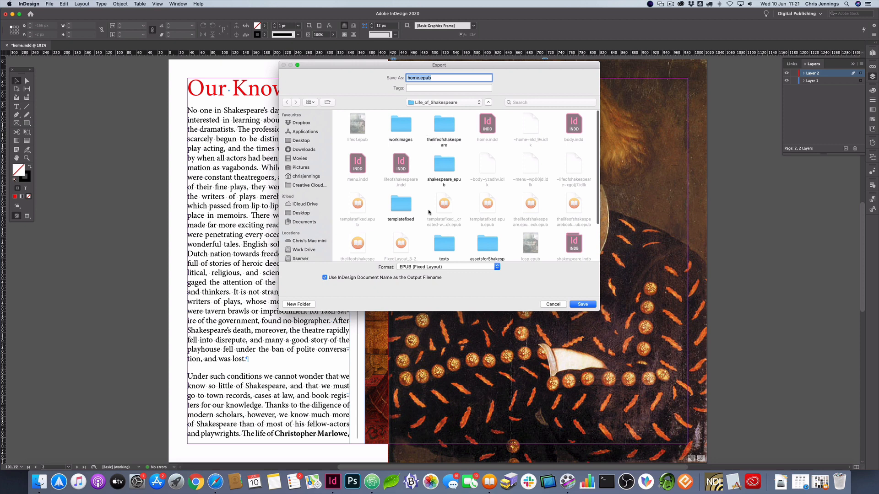
click(360, 126)
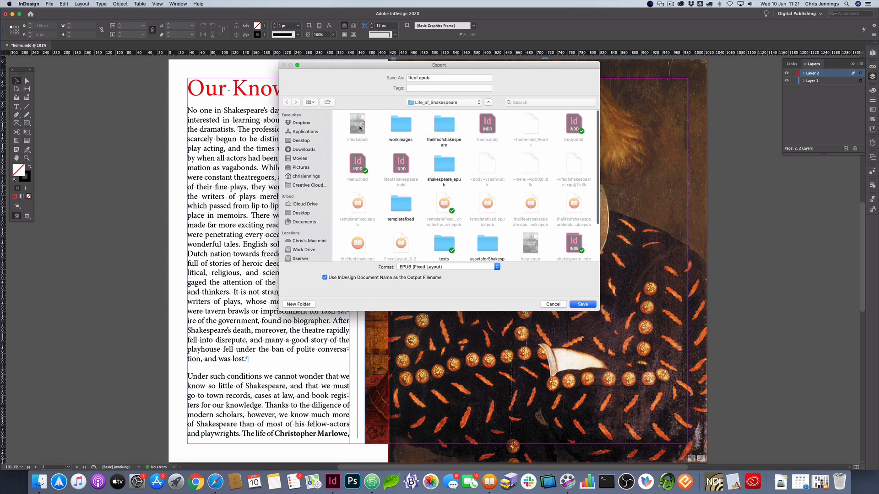
click(583, 304)
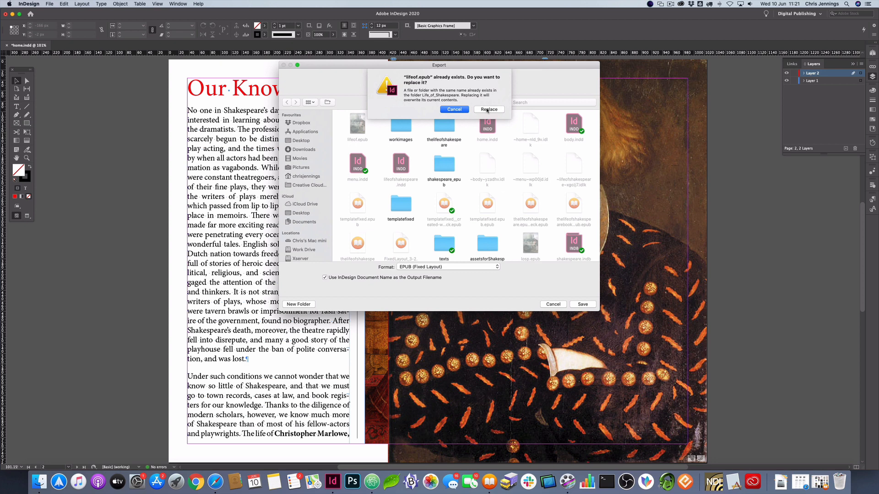
click(488, 110)
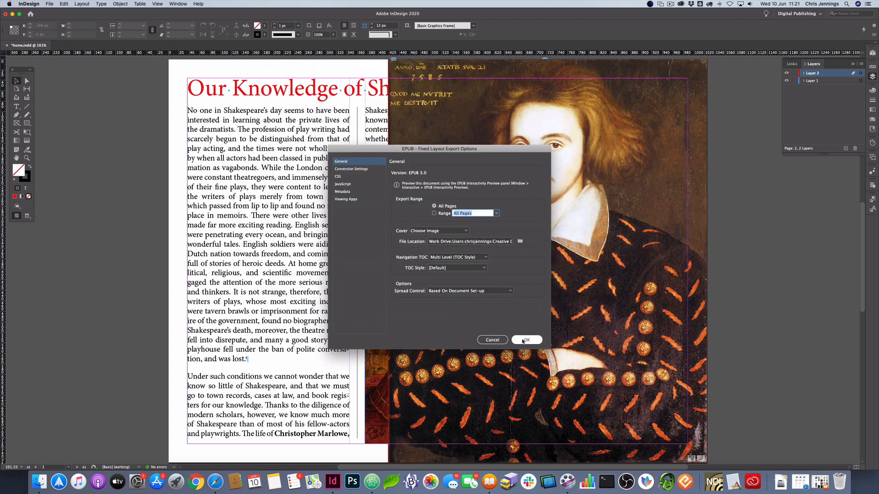
click(524, 340)
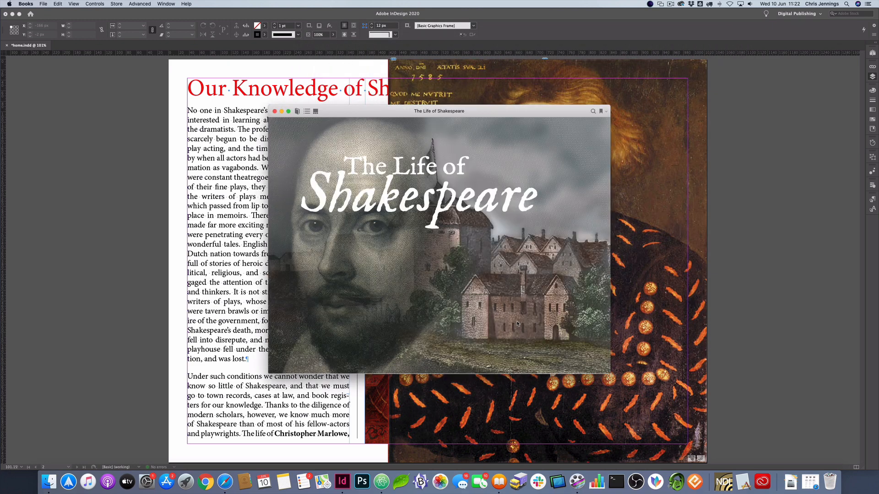
- Go to the Our Knowledge of Shakespeare page in Books and test showing and hiding the enlarged Marlowe portrait twice
click(603, 244)
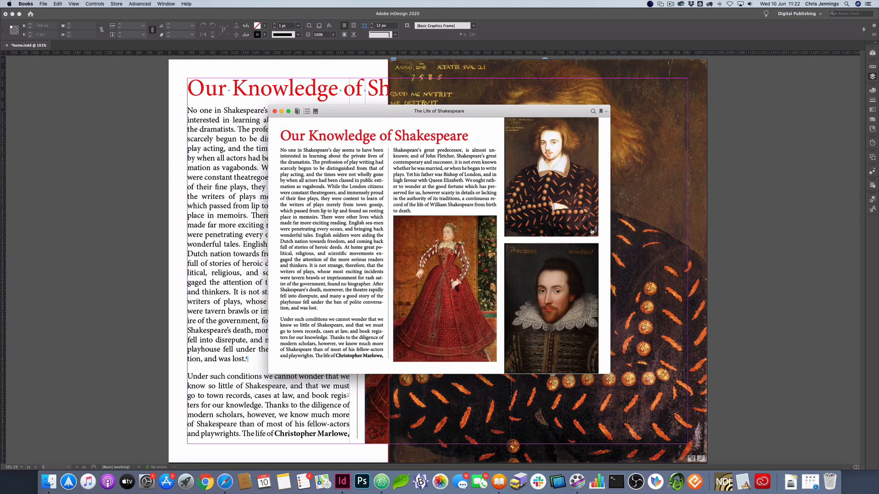
double_click(561, 173)
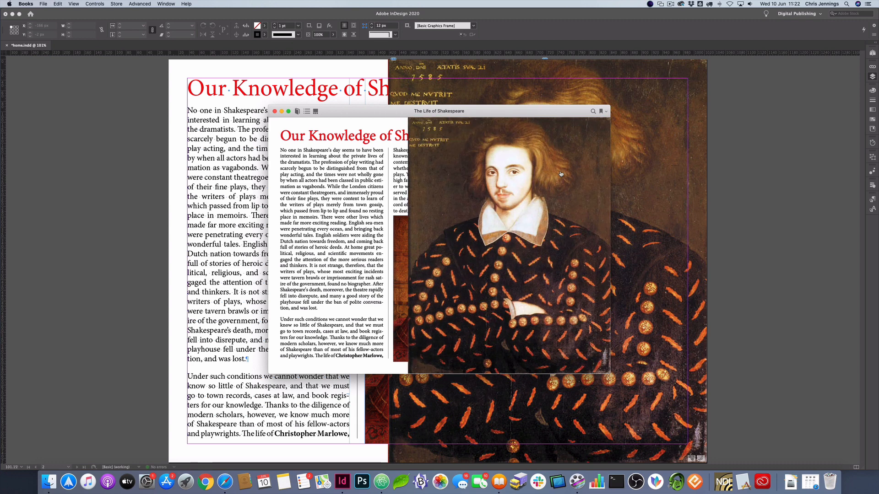
click(549, 174)
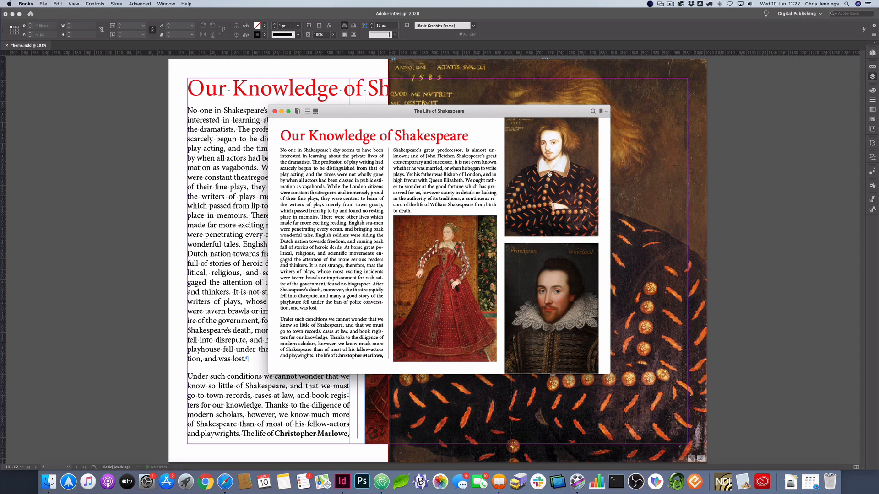
double_click(550, 175)
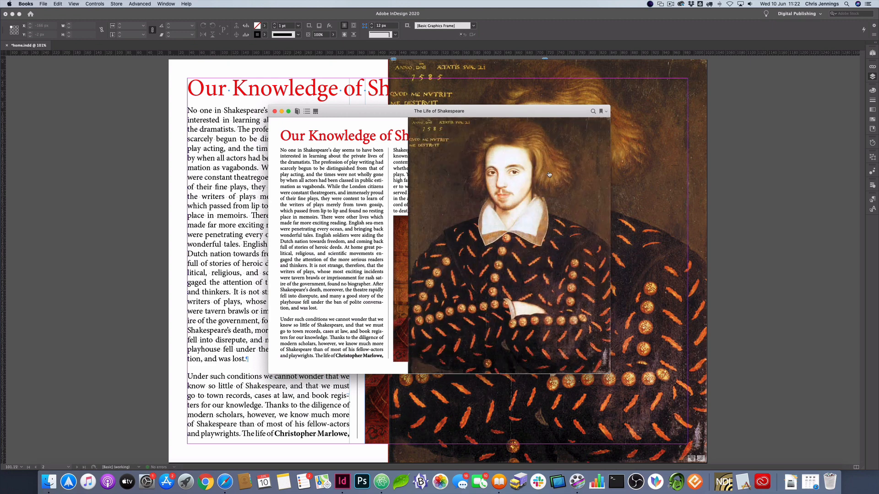
click(549, 175)
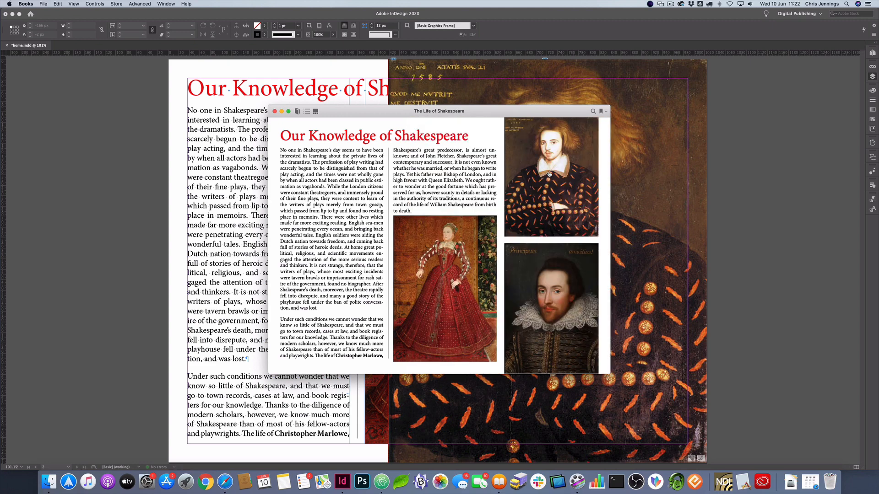